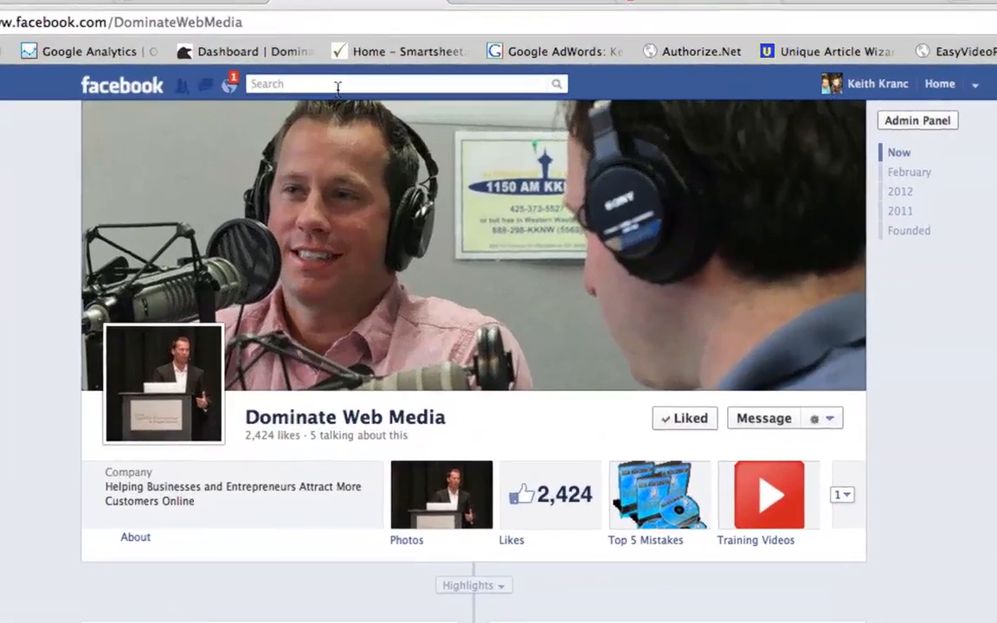
Search Facebook for "static html" and open the Static HTML: iframe tabs app.
{"action": "left_click", "coordinate": [338, 88]}
{"action": "type", "text": "stat"}
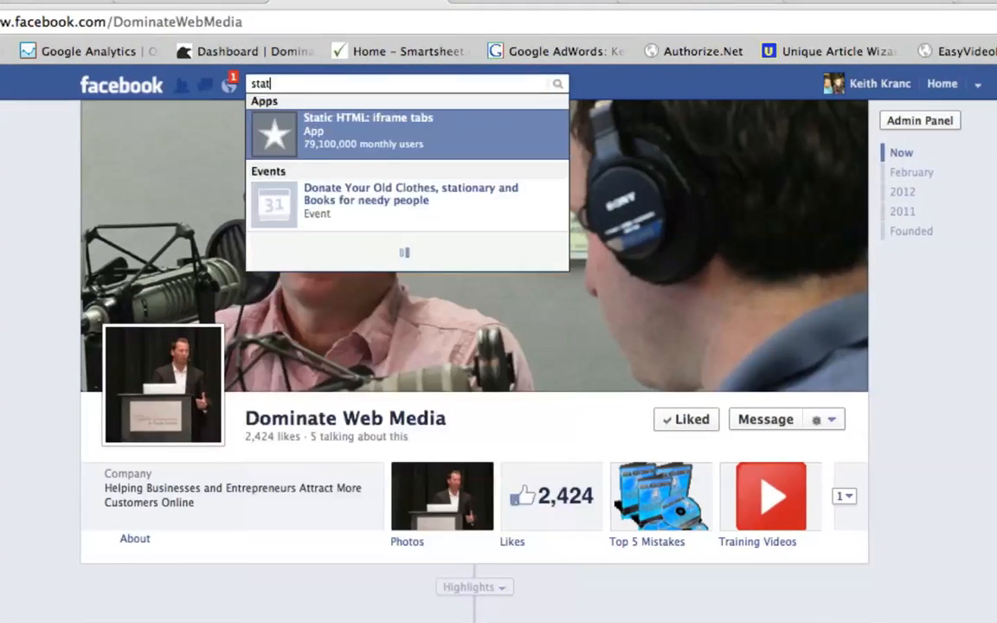
{"action": "type", "text": "ic html"}
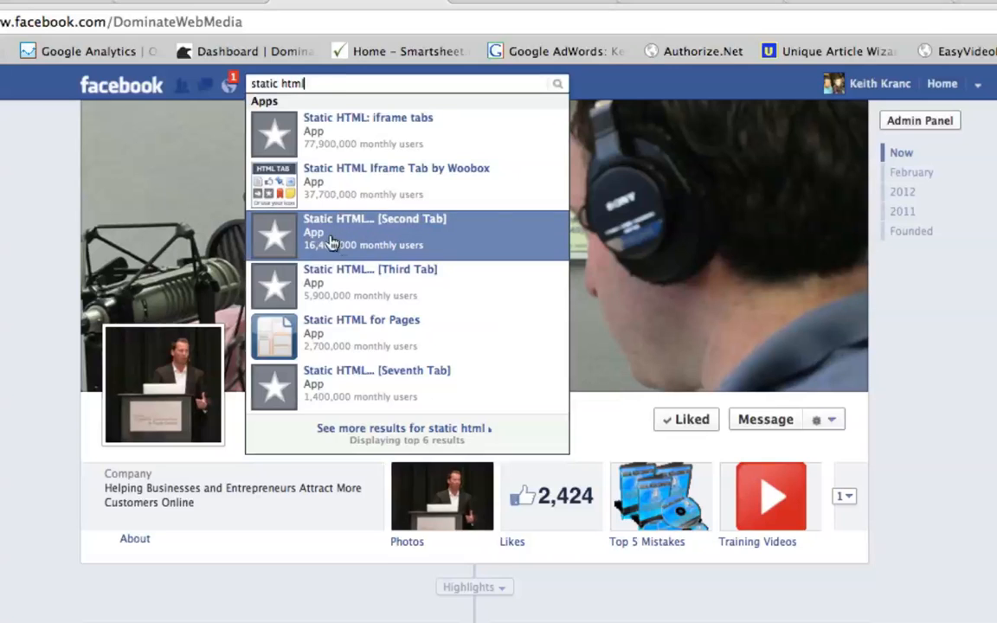
{"action": "left_click", "coordinate": [343, 145]}
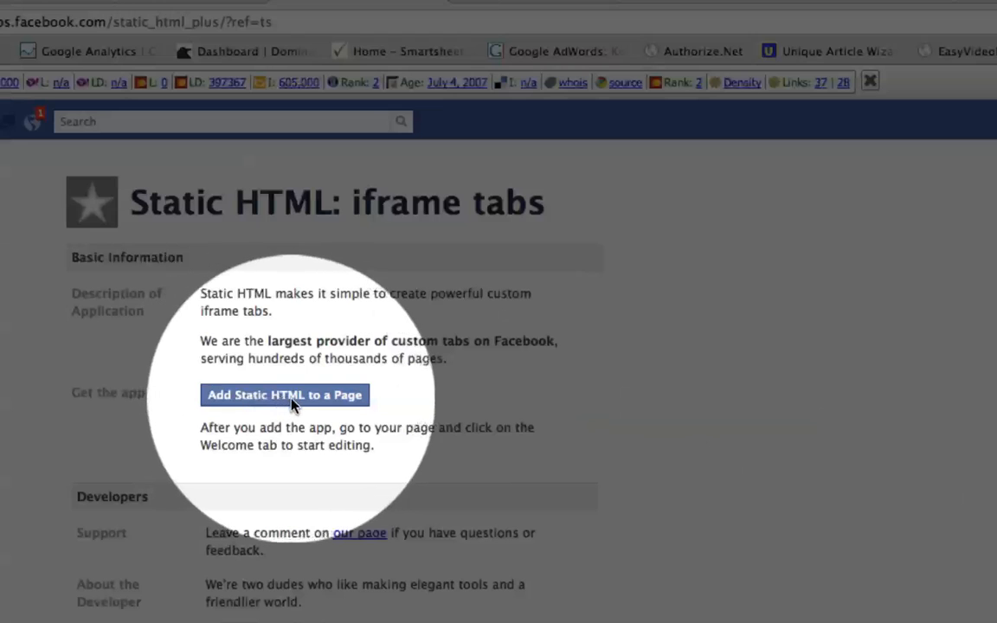
Add the Static HTML: iframe tabs app to the Dominate Web Media page.
{"action": "left_click", "coordinate": [293, 400]}
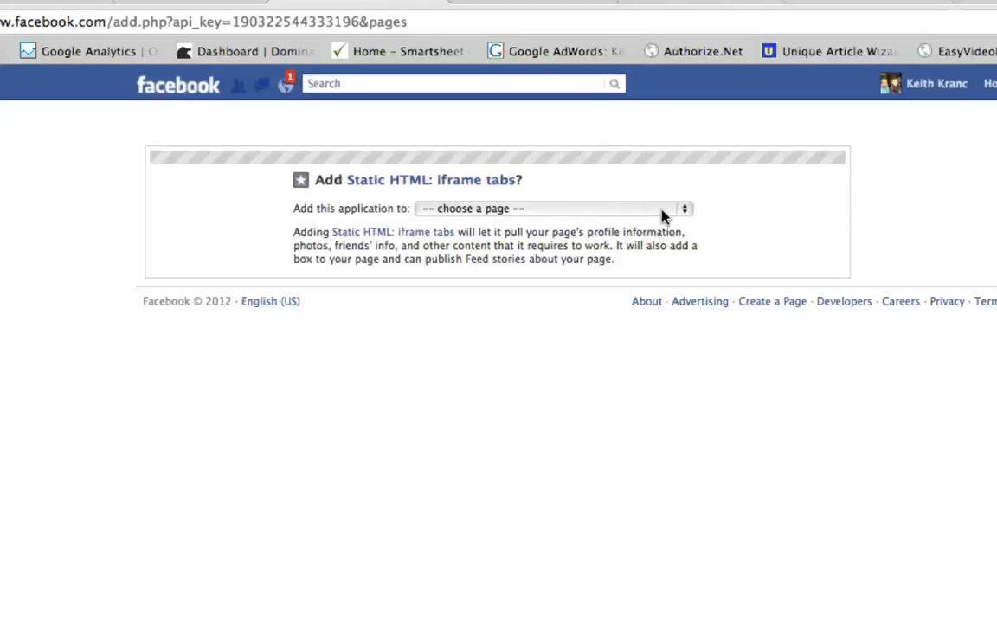
{"action": "left_click", "coordinate": [683, 212]}
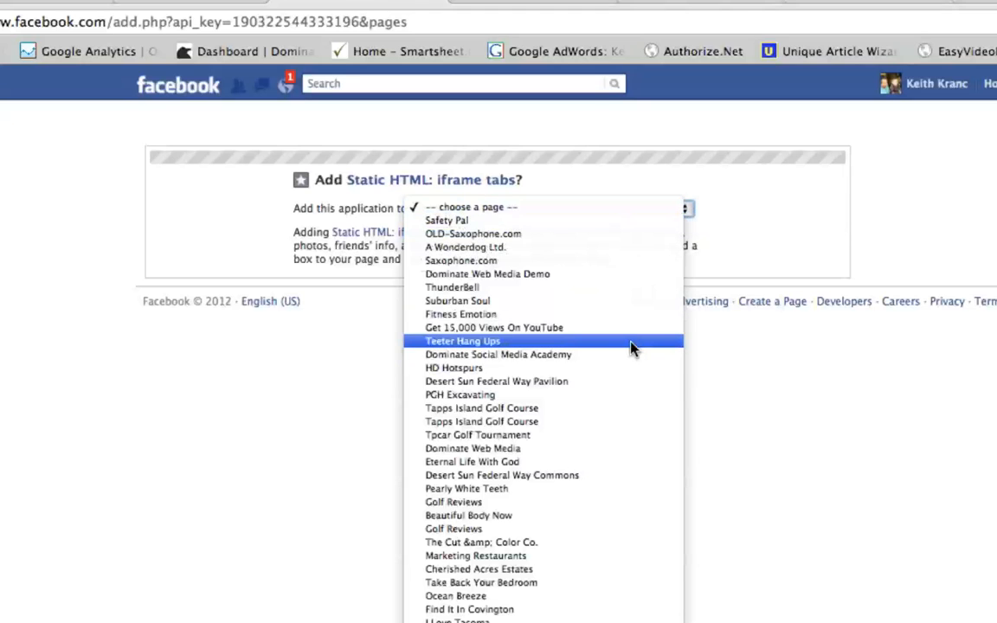
{"action": "scroll", "coordinate": [630, 347], "scroll_direction": "down", "scroll_amount": 2}
{"action": "scroll", "coordinate": [631, 346], "scroll_direction": "down", "scroll_amount": 2}
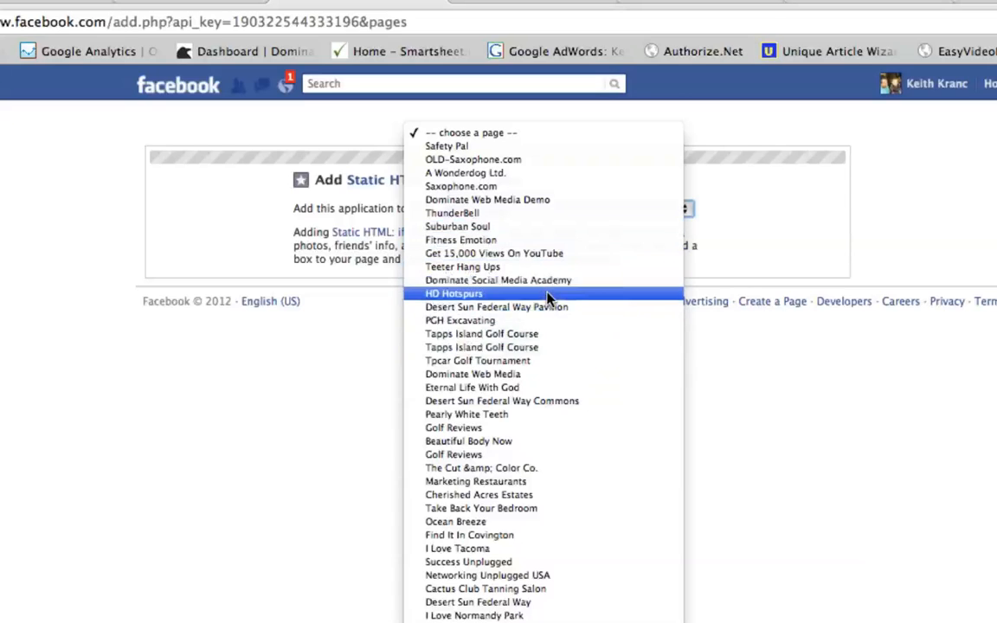
{"action": "left_click", "coordinate": [532, 378]}
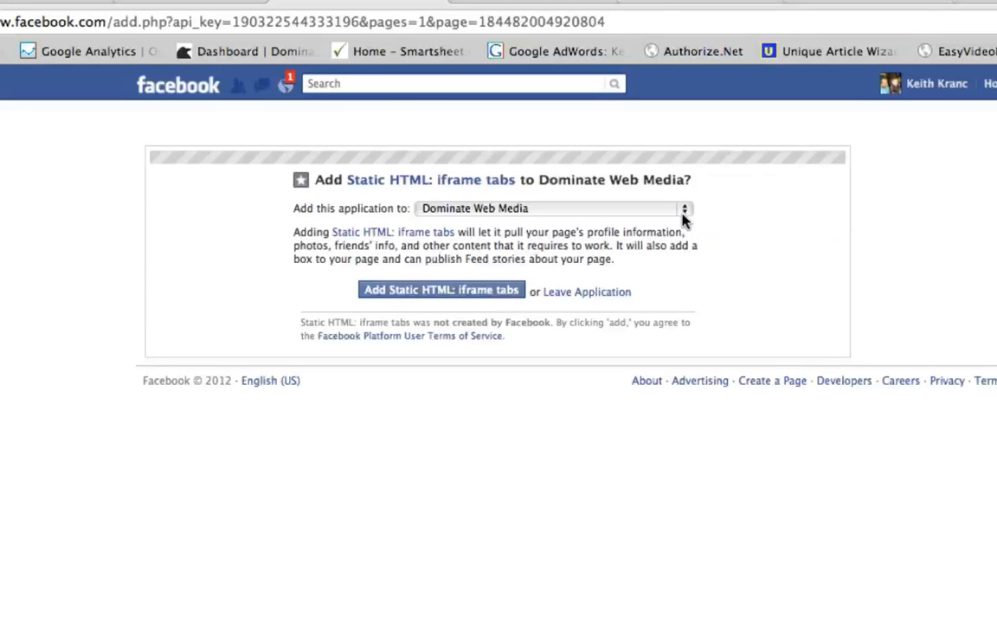
{"action": "left_click", "coordinate": [447, 296]}
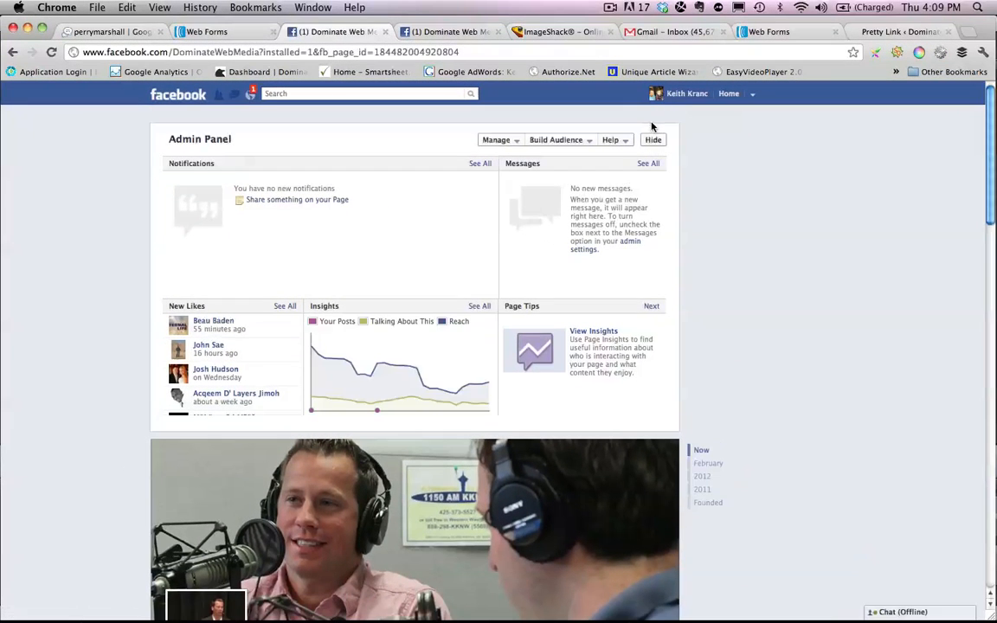
Hide the Admin Panel and expand the page's row of app tabs.
{"action": "left_click", "coordinate": [653, 138]}
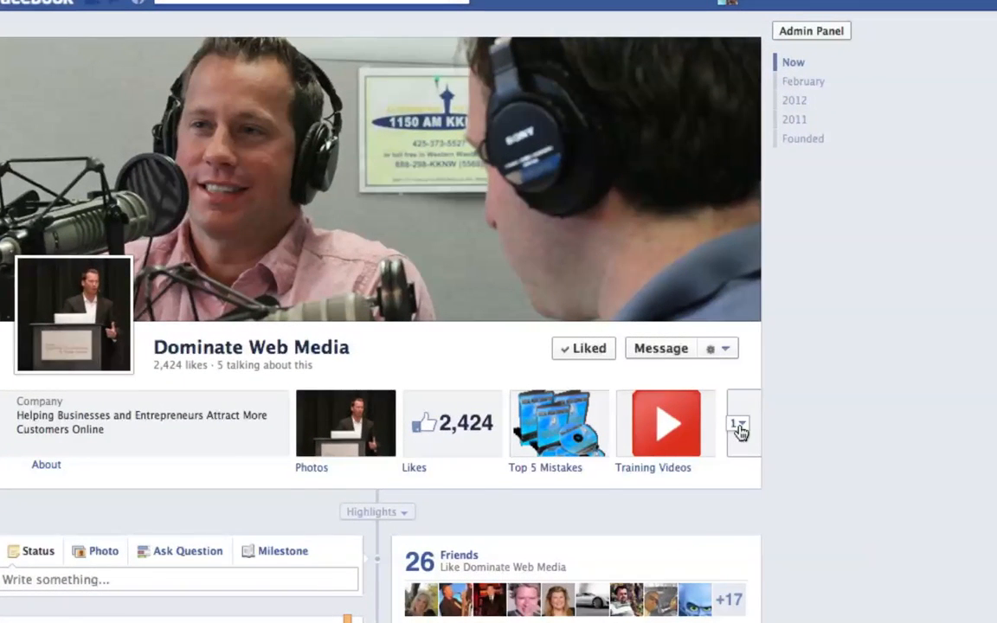
{"action": "left_click", "coordinate": [740, 428]}
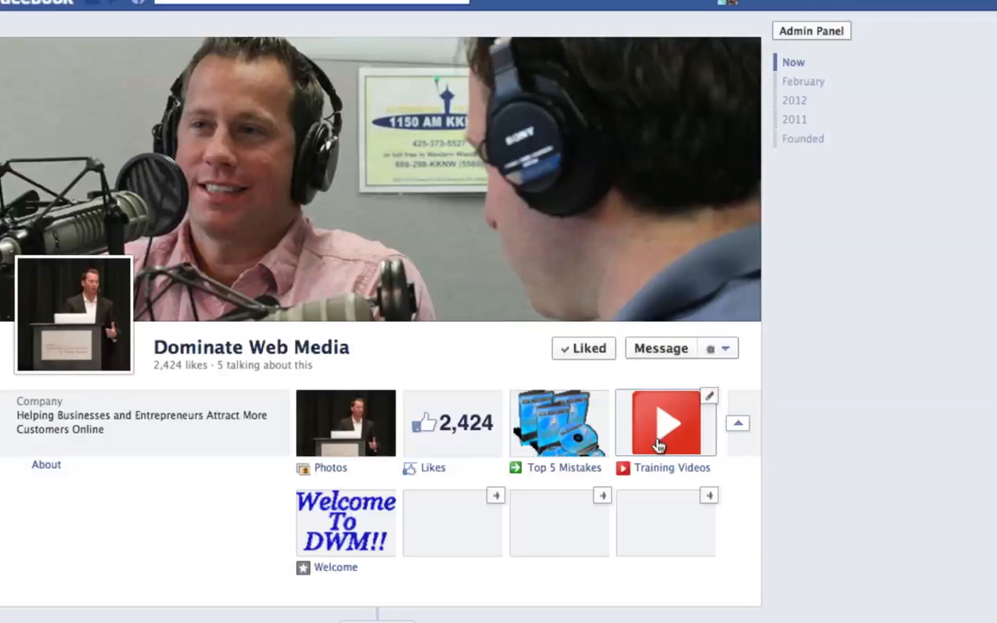
View the Welcome tab's settings and its custom tab image option, then close the settings without changing anything.
{"action": "left_click", "coordinate": [389, 501]}
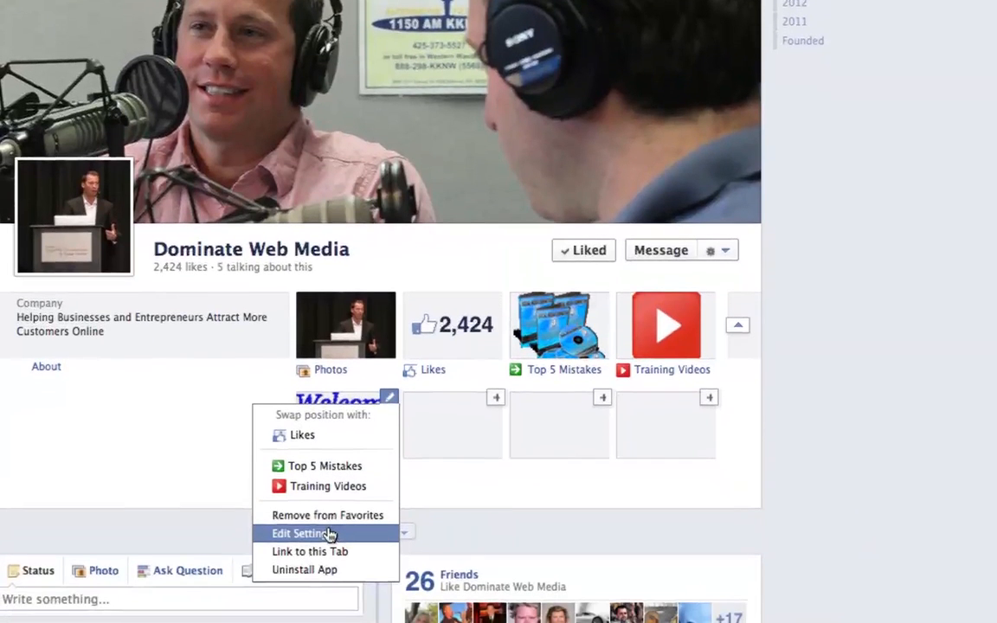
{"action": "left_click", "coordinate": [330, 536]}
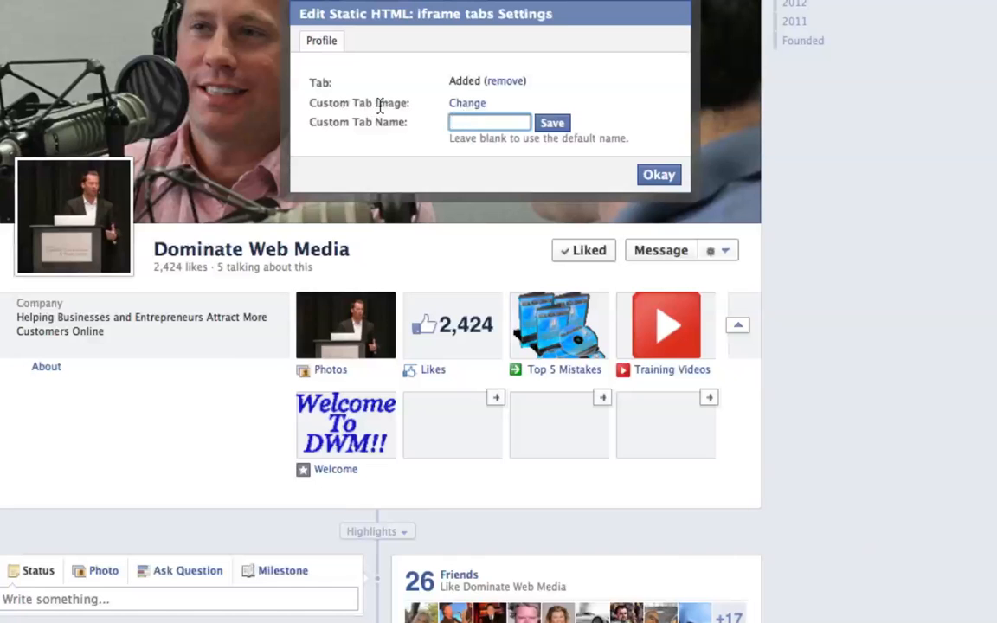
{"action": "left_click", "coordinate": [458, 104]}
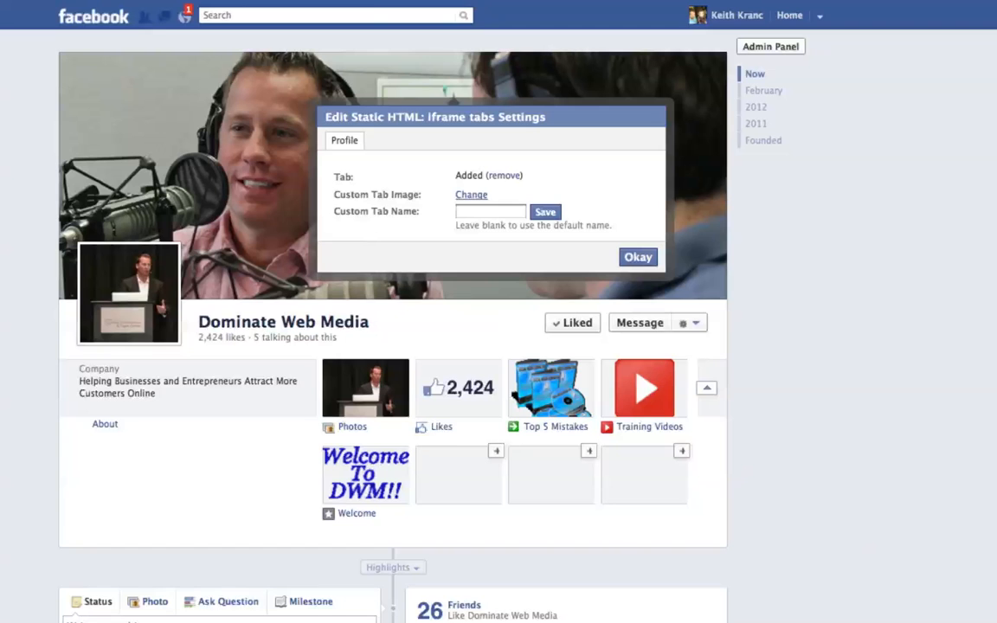
{"action": "left_click", "coordinate": [638, 258]}
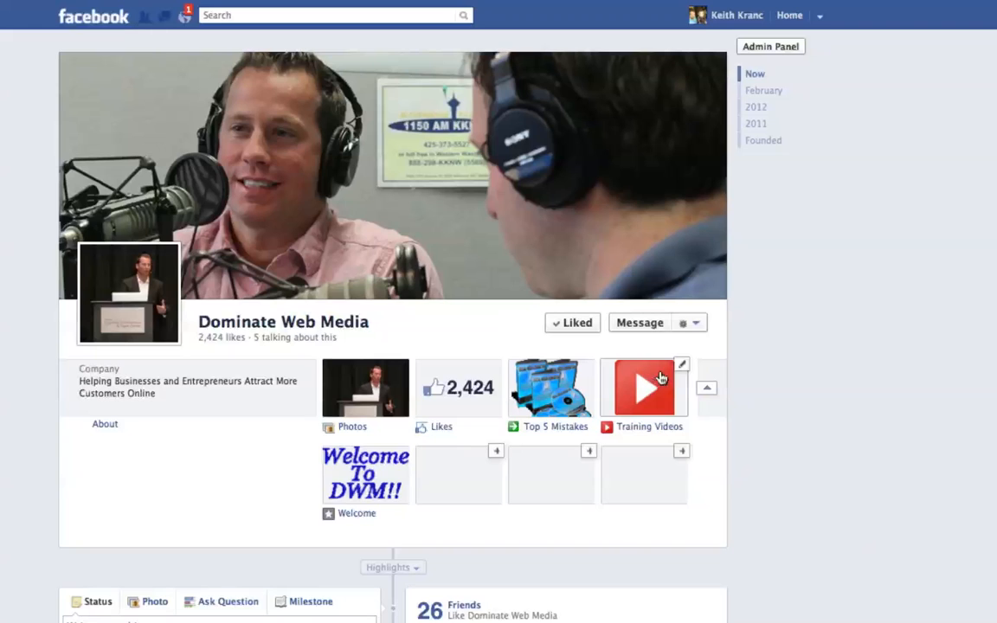
Set the custom tab name of the Training Videos tab to Youtube and save it.
{"action": "left_click", "coordinate": [683, 368]}
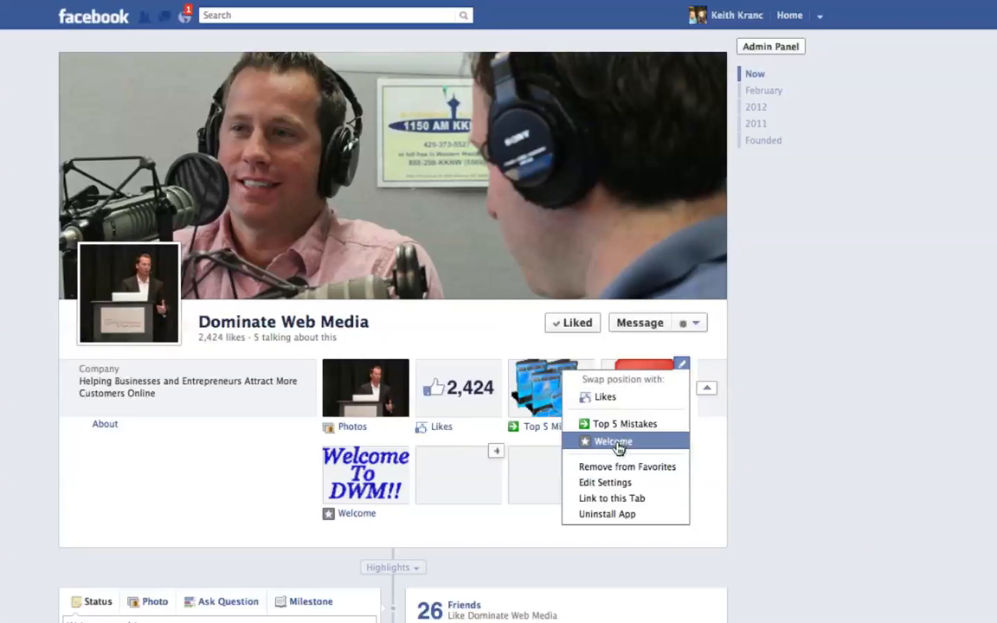
{"action": "left_click", "coordinate": [615, 483]}
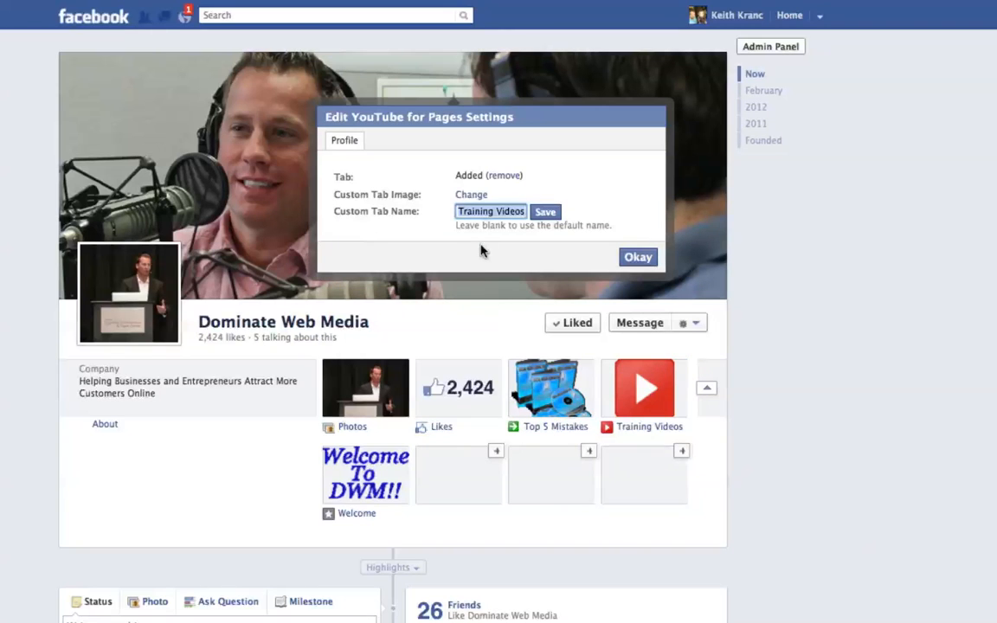
{"action": "type", "text": "Youtube"}
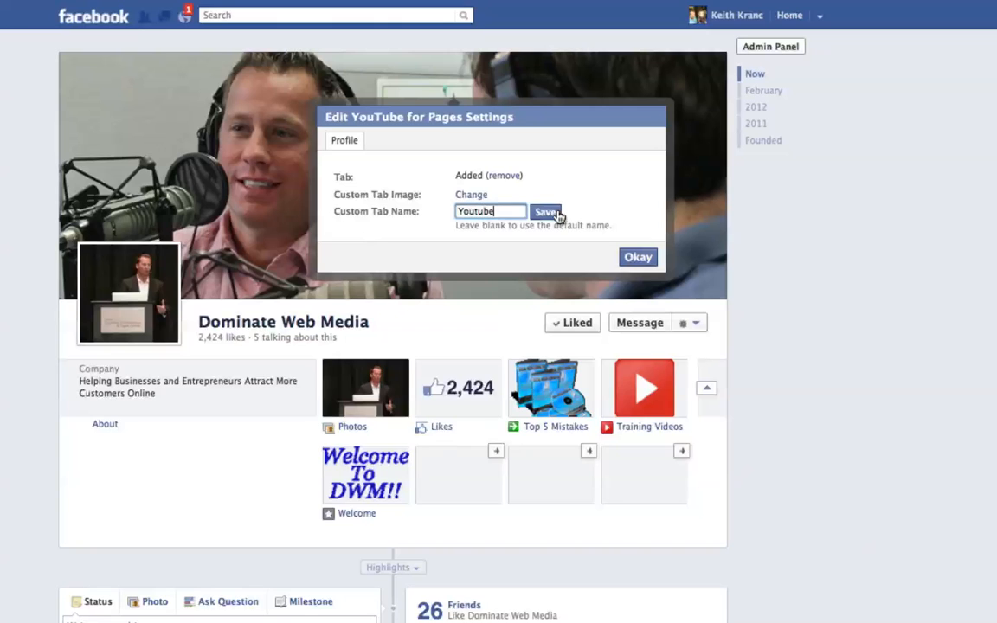
{"action": "left_click", "coordinate": [545, 212]}
{"action": "left_click", "coordinate": [638, 258]}
Swap the position of the Youtube tab with the Welcome tab.
{"action": "mouse_move", "coordinate": [661, 424]}
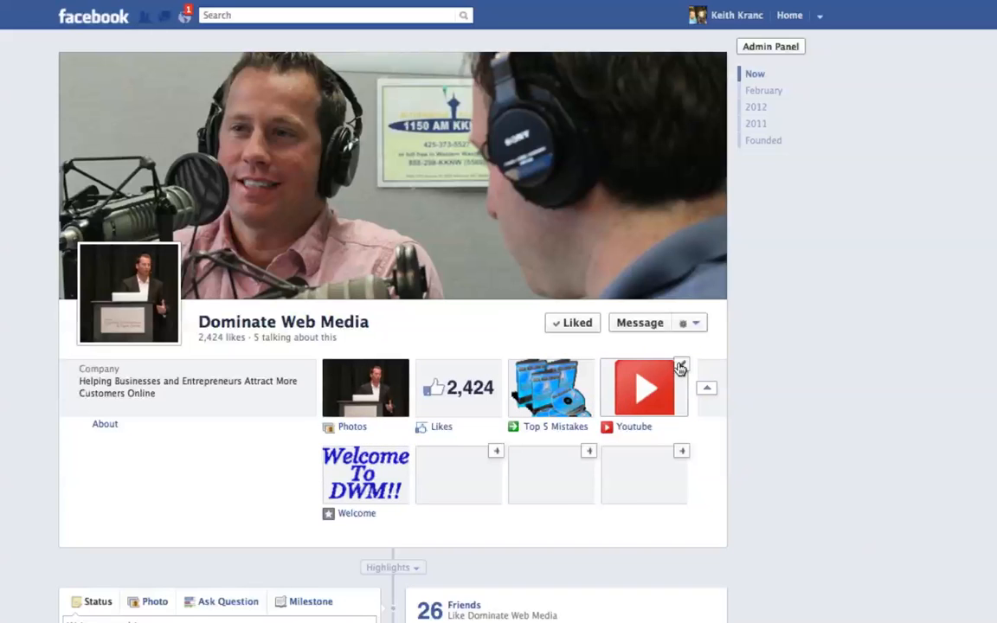
{"action": "left_click", "coordinate": [681, 368]}
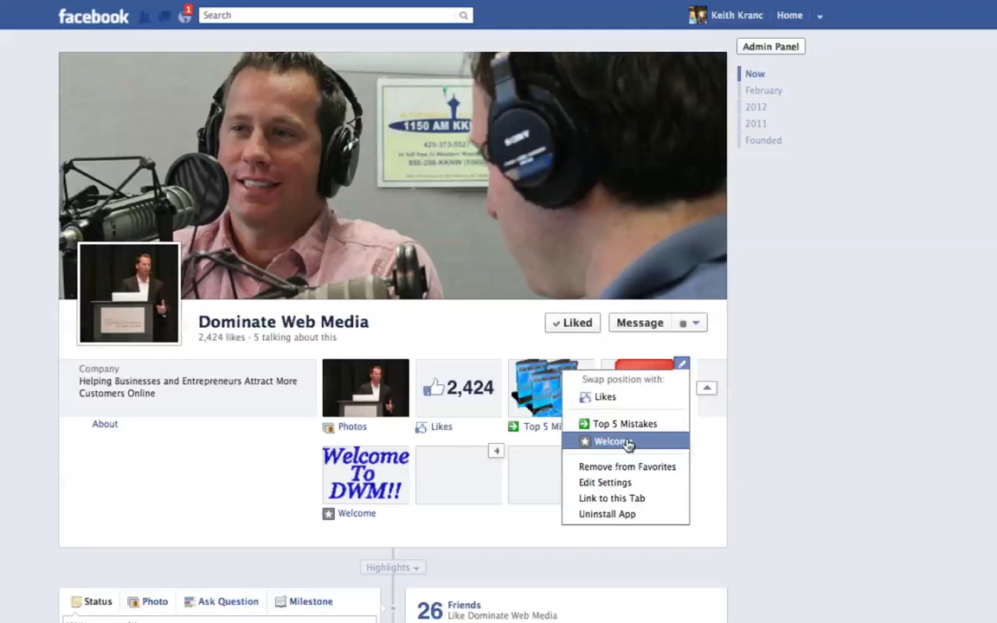
{"action": "left_click", "coordinate": [629, 444]}
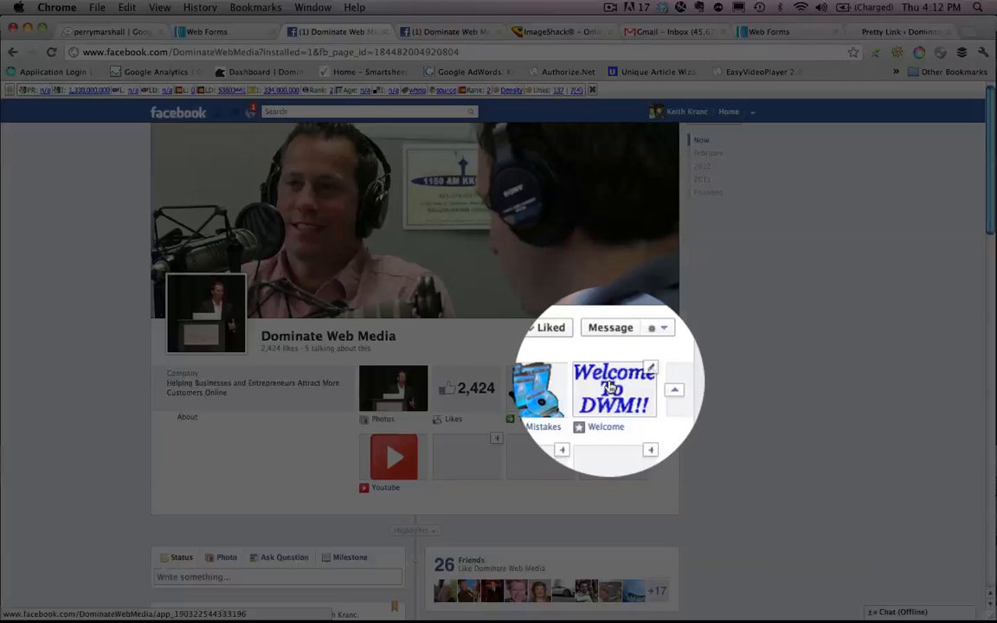
Open the Welcome tab's Static HTML editor and clear the existing code from both the main and fans-only content.
{"action": "left_click", "coordinate": [611, 387]}
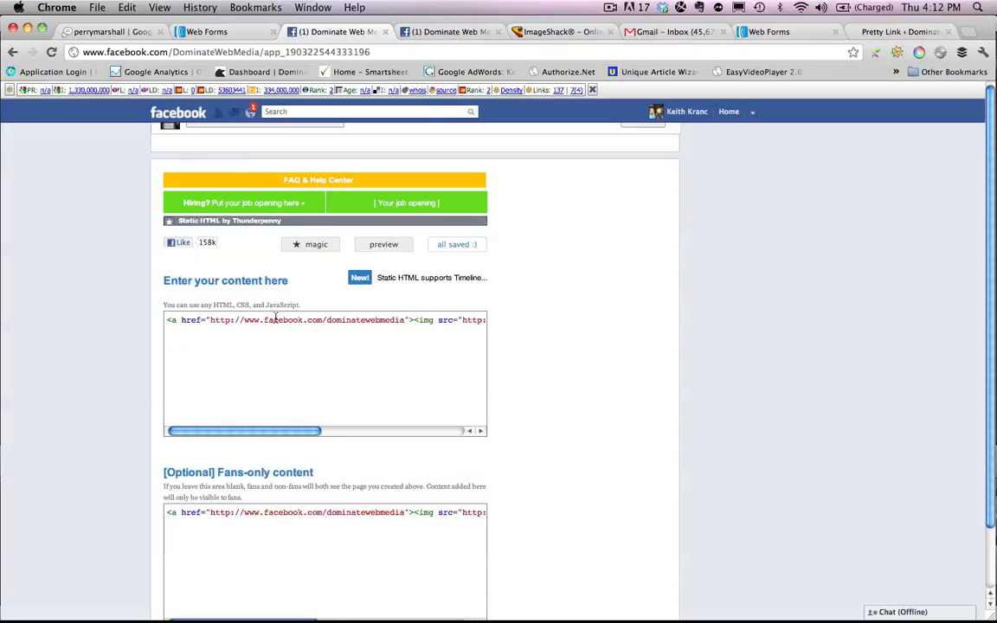
{"action": "triple_click", "coordinate": [274, 324]}
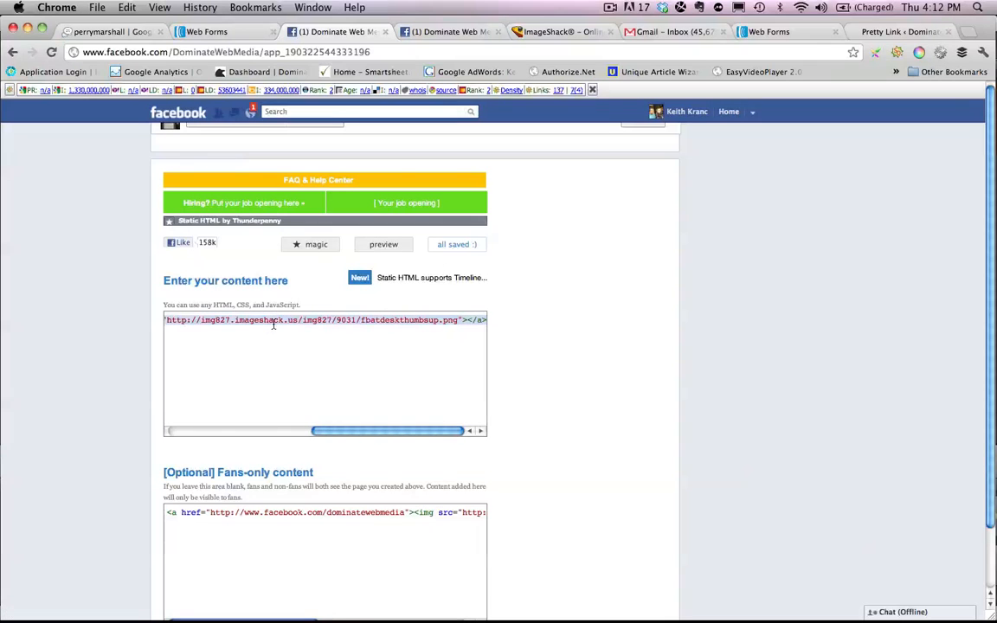
{"action": "key", "text": "BackSpace"}
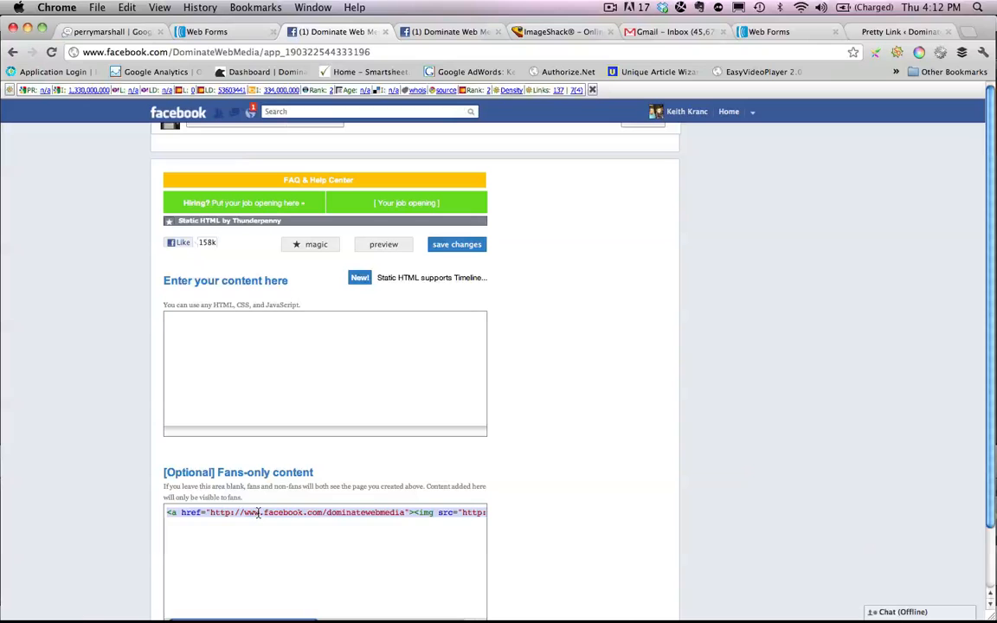
{"action": "triple_click", "coordinate": [258, 513]}
{"action": "key", "text": "BackSpace"}
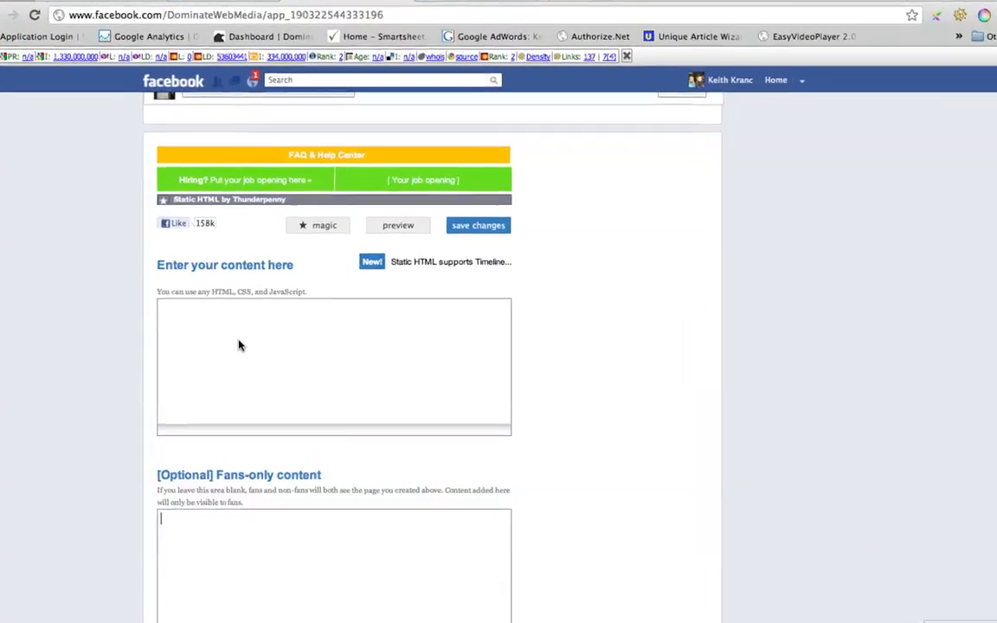
{"action": "left_click", "coordinate": [241, 342]}
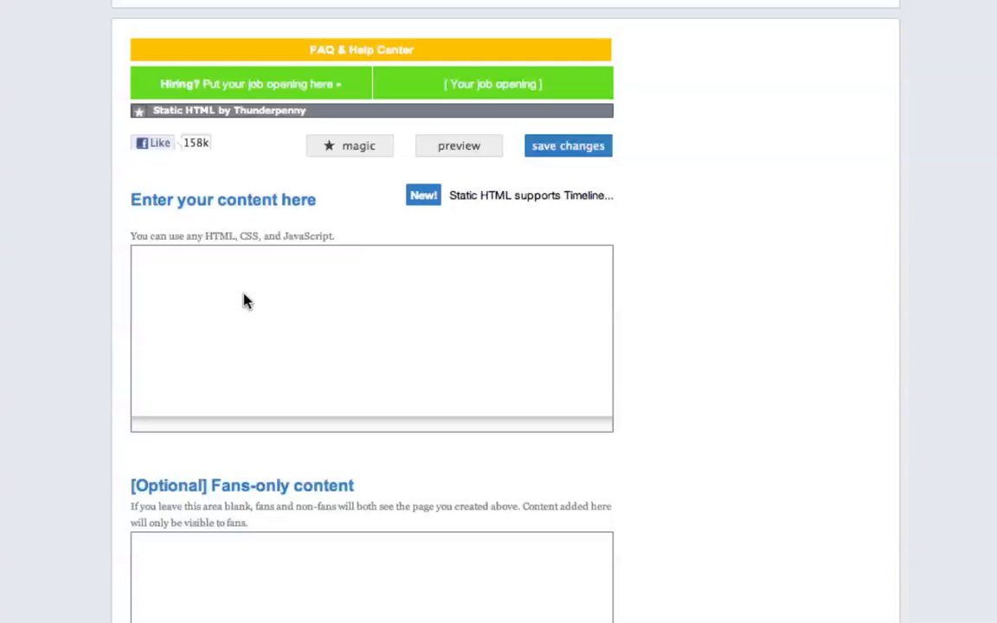
{"action": "scroll", "coordinate": [667, 230], "scroll_direction": "down", "scroll_amount": 1}
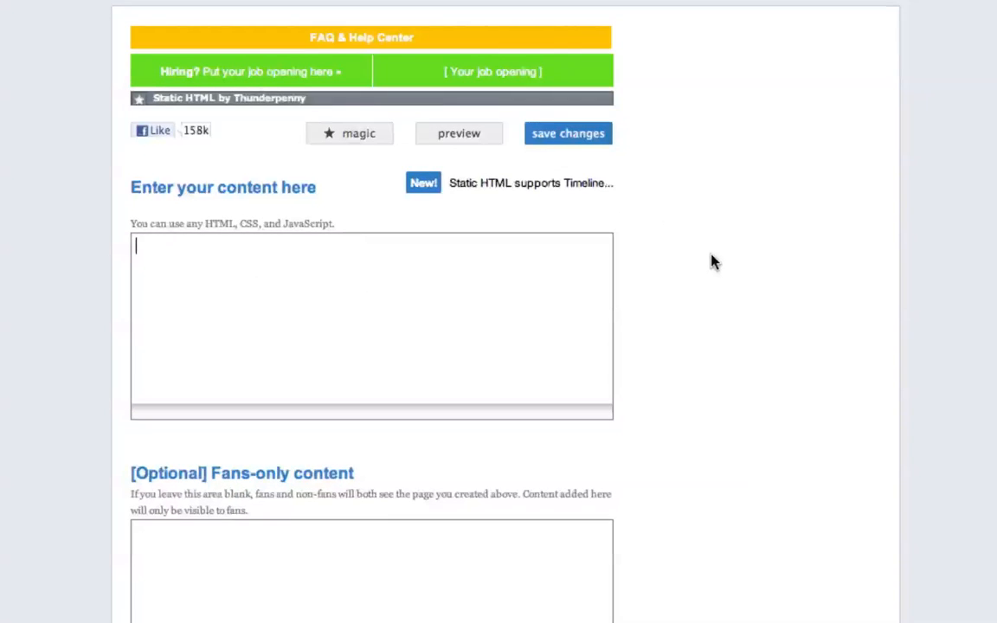
{"action": "scroll", "coordinate": [712, 262], "scroll_direction": "down", "scroll_amount": 3}
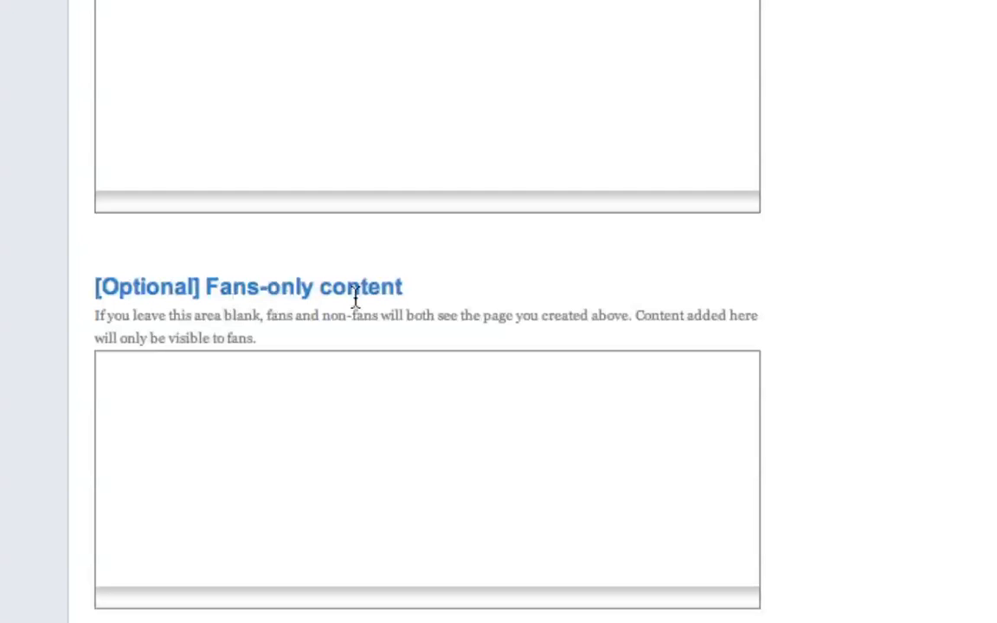
{"action": "left_click", "coordinate": [381, 386]}
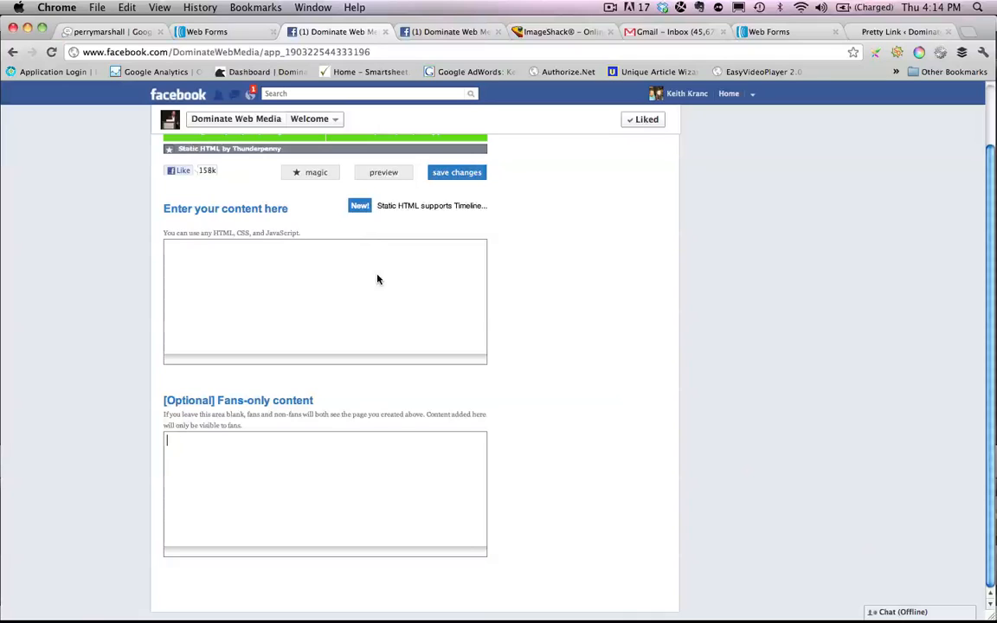
{"action": "left_click", "coordinate": [418, 254]}
Switch to ImageShack and upload the image FB at desk thumbs up.png with the 800x600 resize option.
{"action": "left_click", "coordinate": [555, 32]}
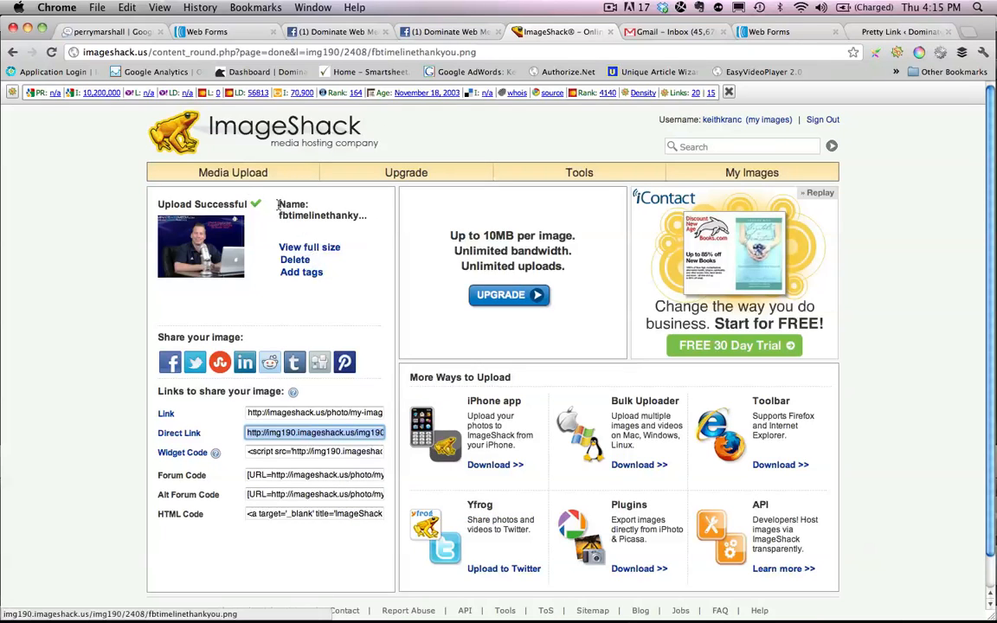
{"action": "left_click", "coordinate": [237, 178]}
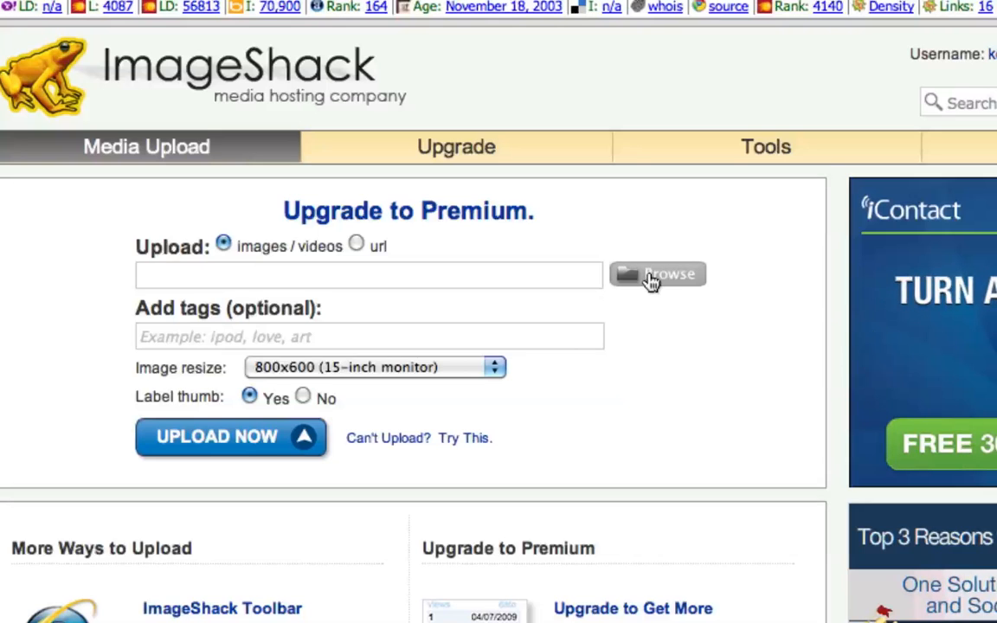
{"action": "left_click", "coordinate": [651, 282]}
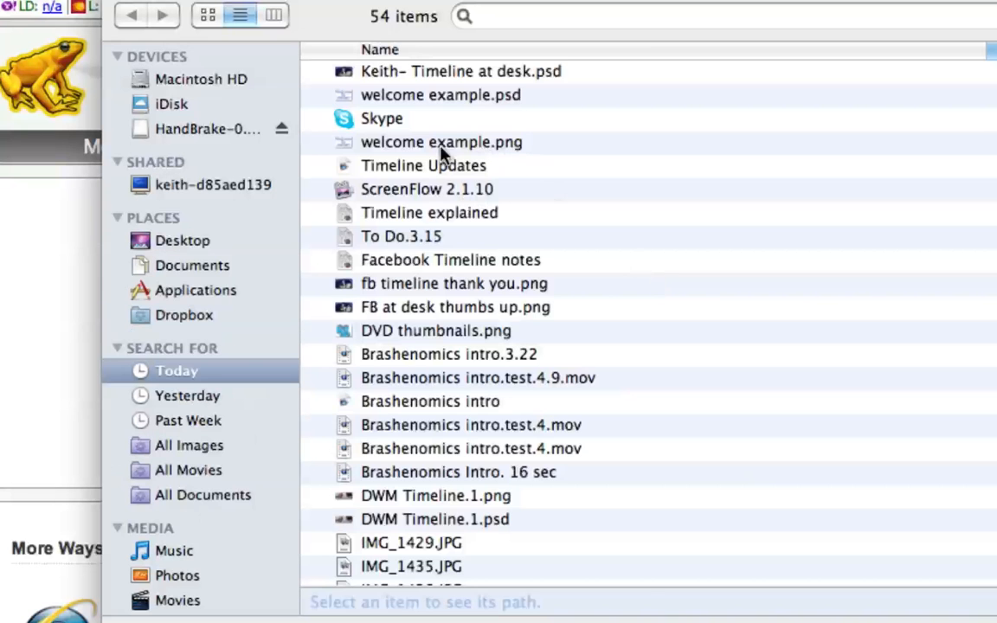
{"action": "double_click", "coordinate": [441, 316]}
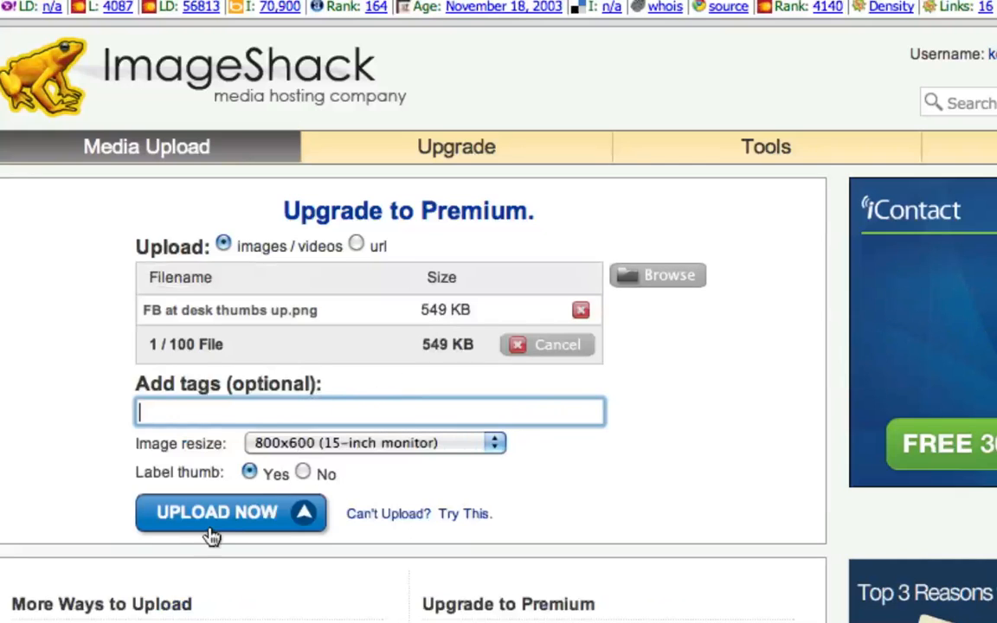
{"action": "left_click", "coordinate": [208, 523]}
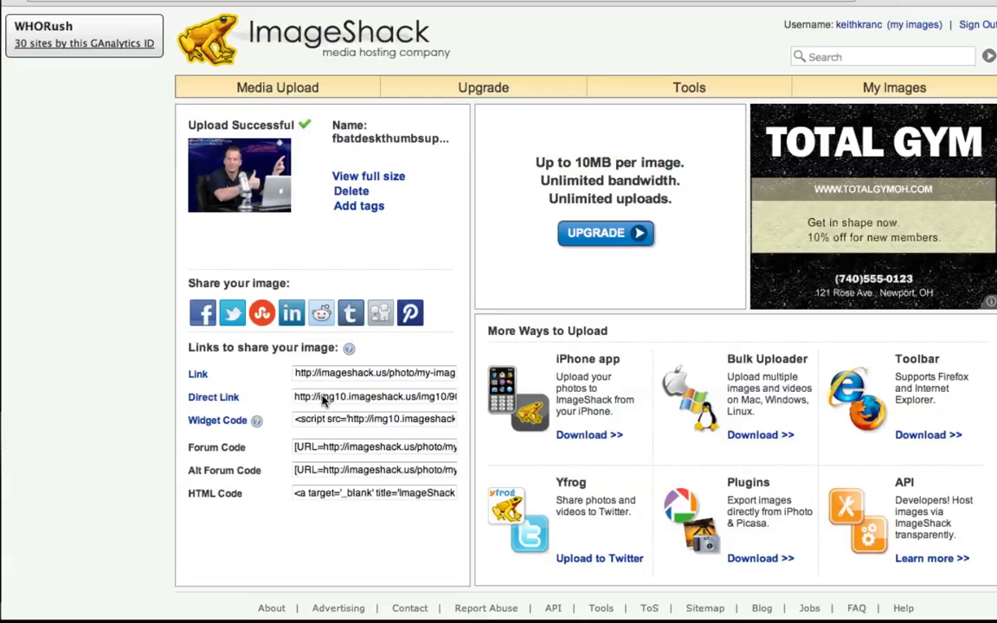
Try using the uploaded image's ImageShack direct link as the Welcome tab's main content in the Static HTML editor.
{"action": "left_click", "coordinate": [323, 398]}
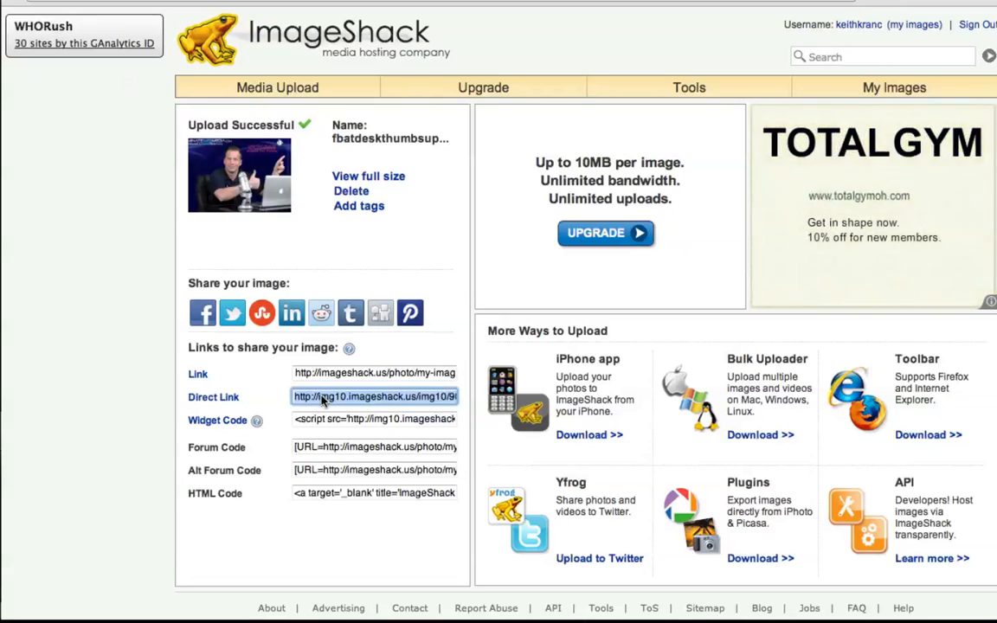
{"action": "mouse_move", "coordinate": [201, 606]}
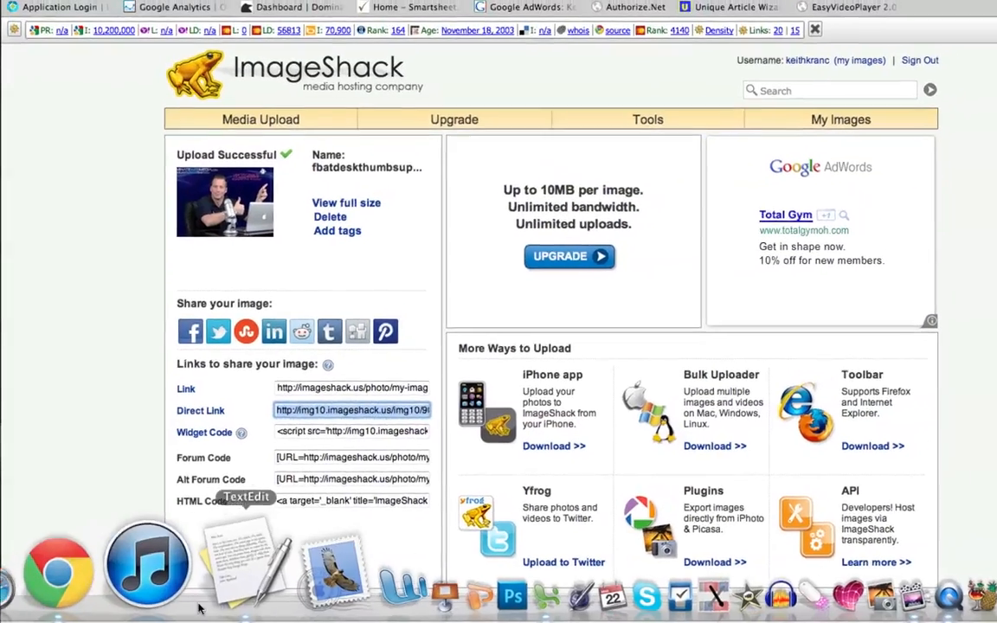
{"action": "left_click", "coordinate": [193, 568]}
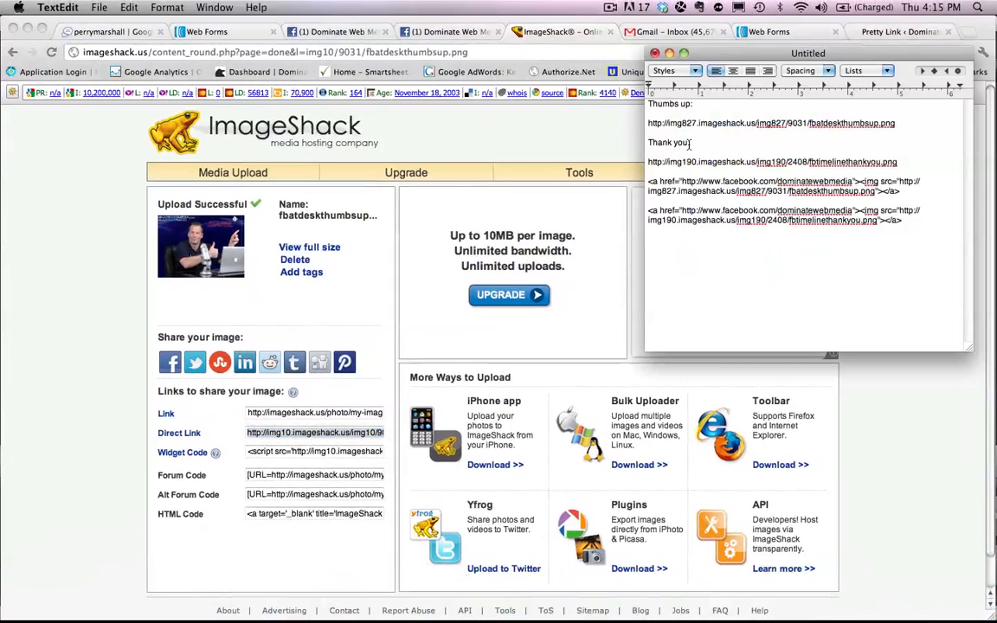
{"action": "left_click_drag", "start_coordinate": [716, 60], "coordinate": [730, 60]}
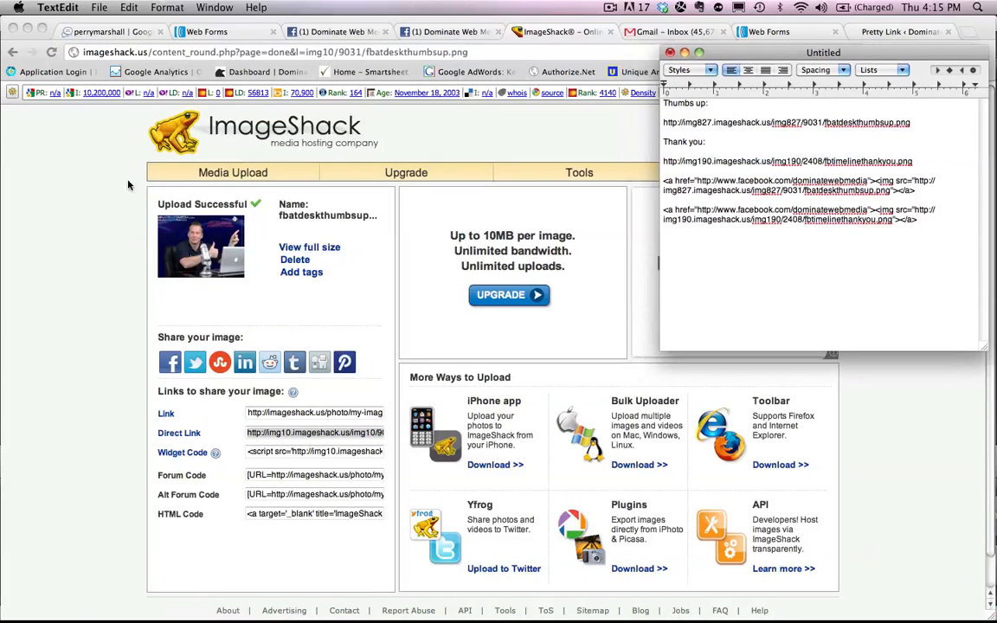
{"action": "left_click", "coordinate": [351, 31]}
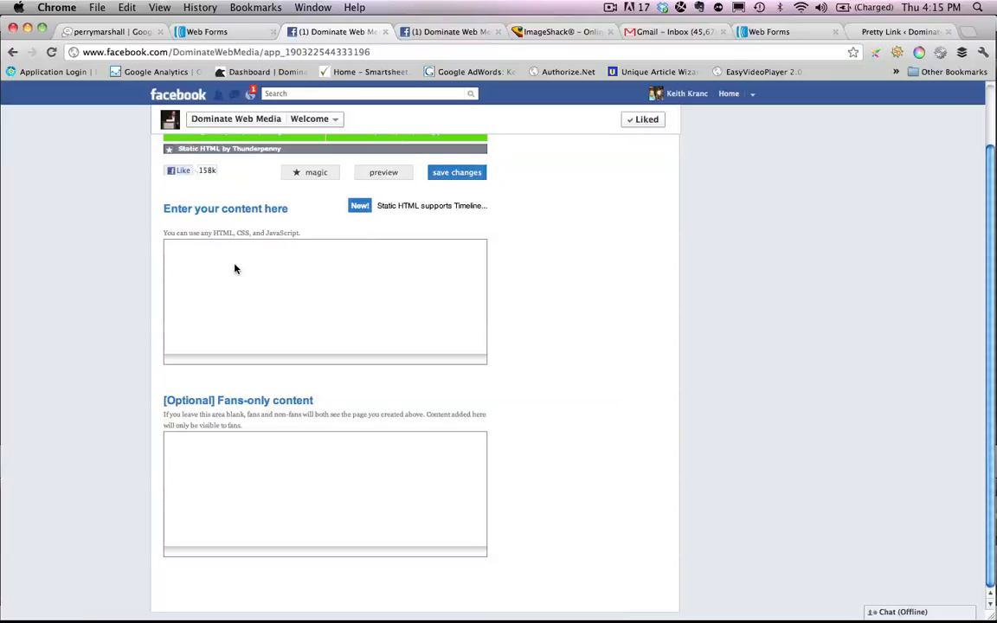
{"action": "type", "text": "http://img10.imageshack.us/img10/9031/fbatdeskthumbsup.png"}
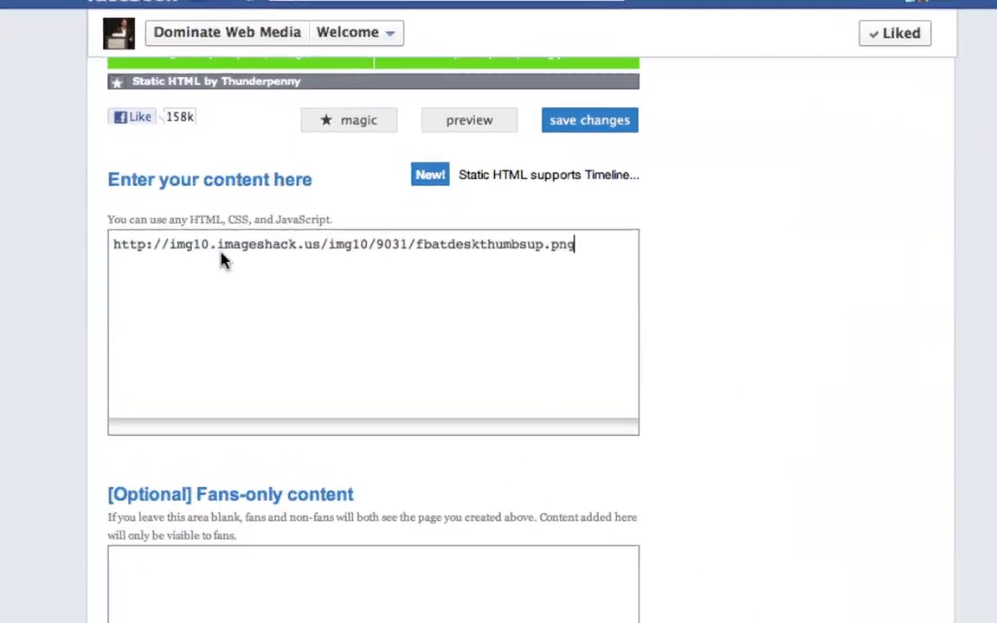
{"action": "triple_click", "coordinate": [336, 249]}
{"action": "key", "text": "BackSpace"}
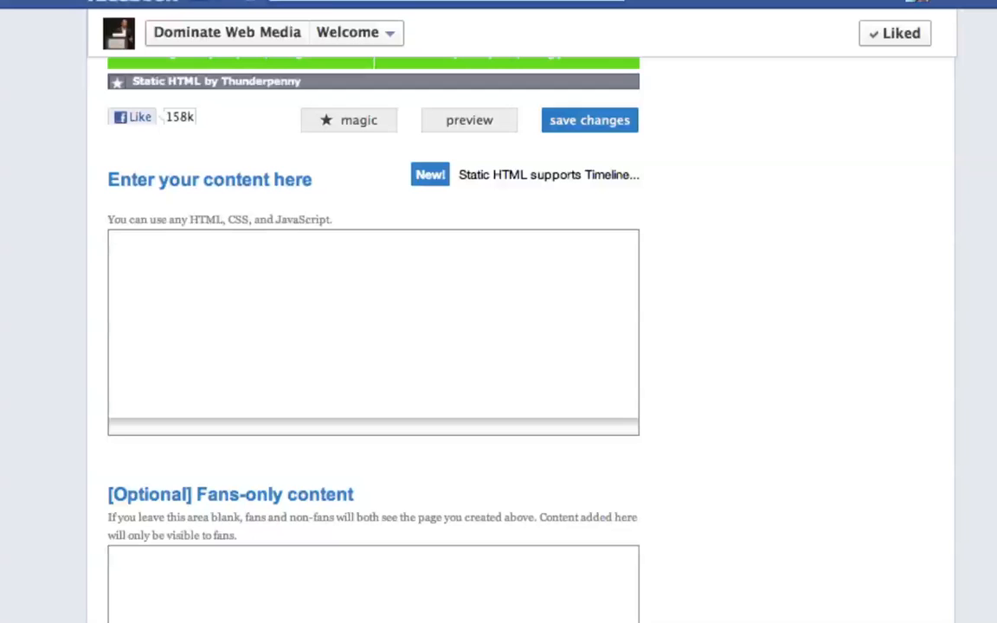
Copy the Thumbs up image URL from the TextEdit notes and paste it into the Welcome tab's main content in Chrome.
{"action": "key", "text": "super+Tab"}
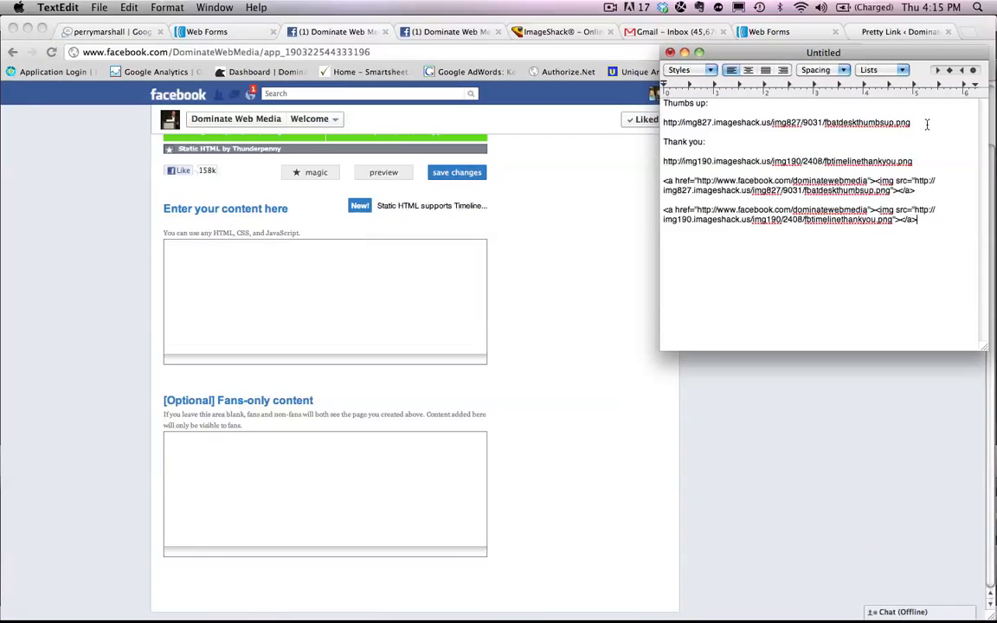
{"action": "left_click", "coordinate": [923, 125]}
{"action": "left_click_drag", "start_coordinate": [923, 125], "coordinate": [663, 123]}
{"action": "key", "text": "super+c"}
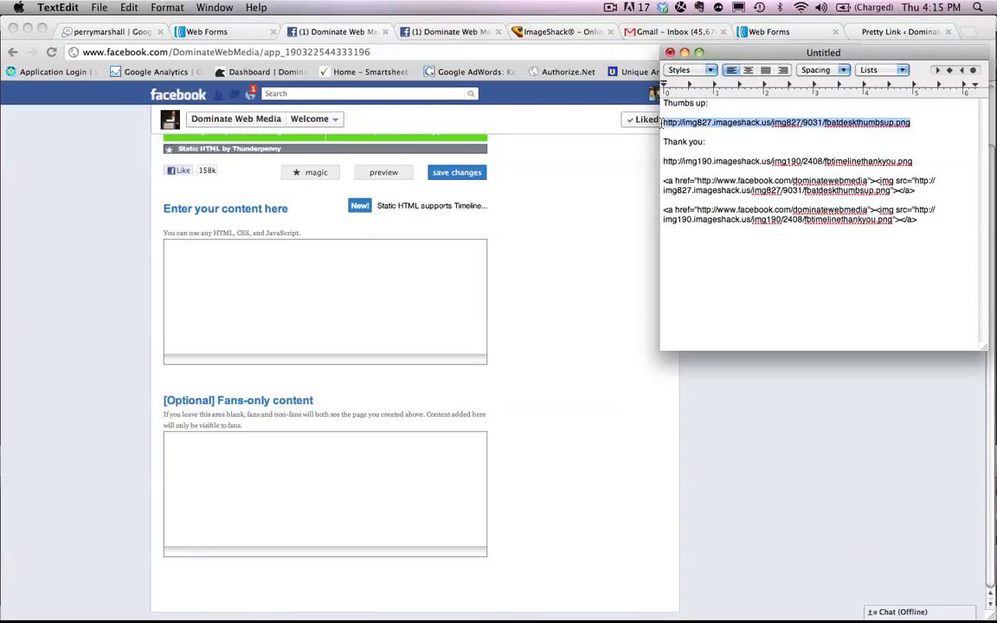
{"action": "left_click", "coordinate": [364, 251]}
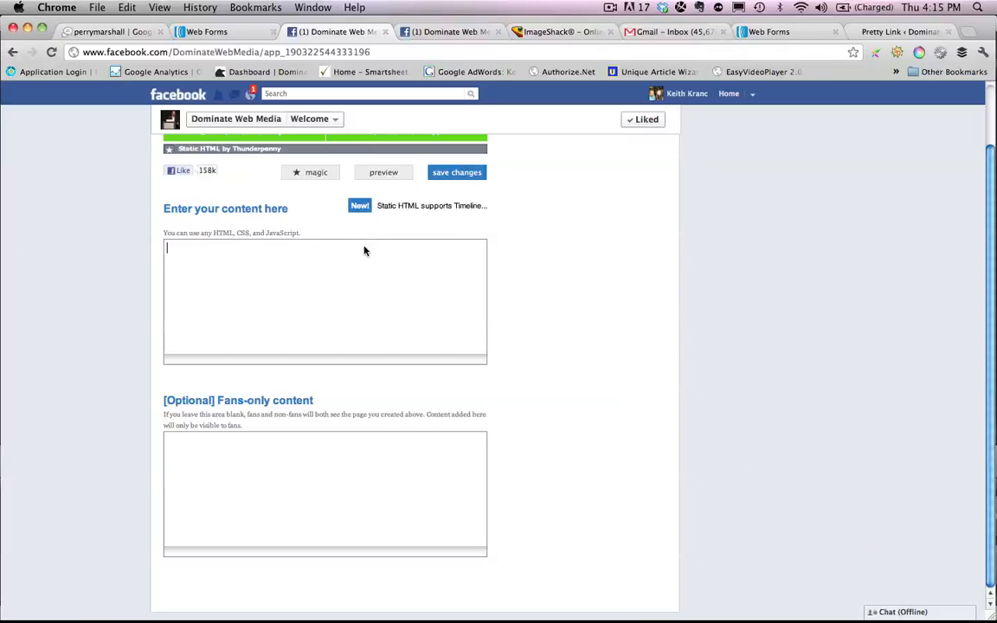
{"action": "key", "text": "super+v"}
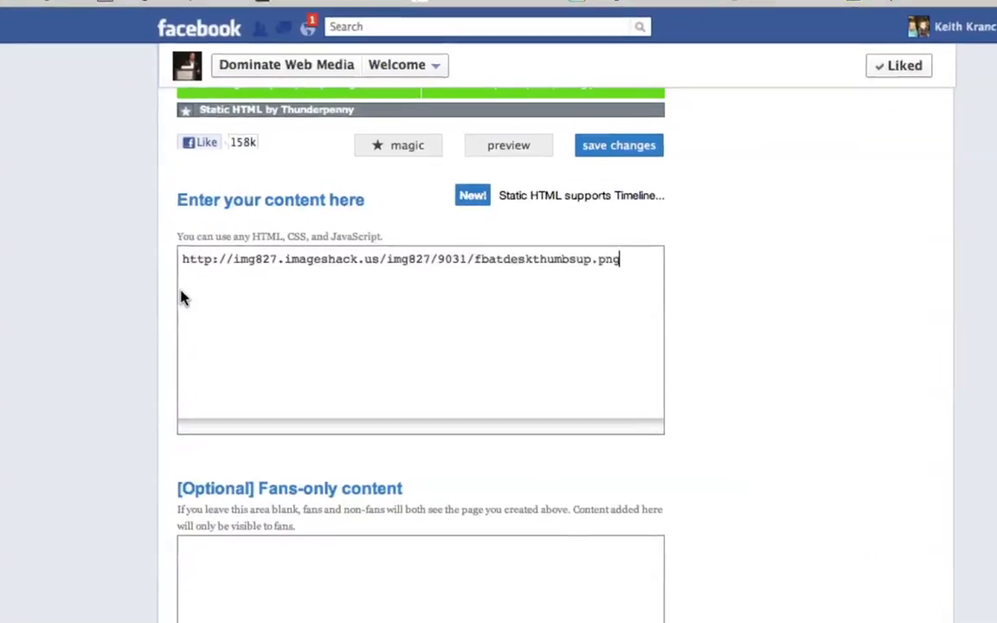
Wrap the main content's image URL in an HTML image tag, with <img src=" before it and "> after it.
{"action": "left_click", "coordinate": [190, 266]}
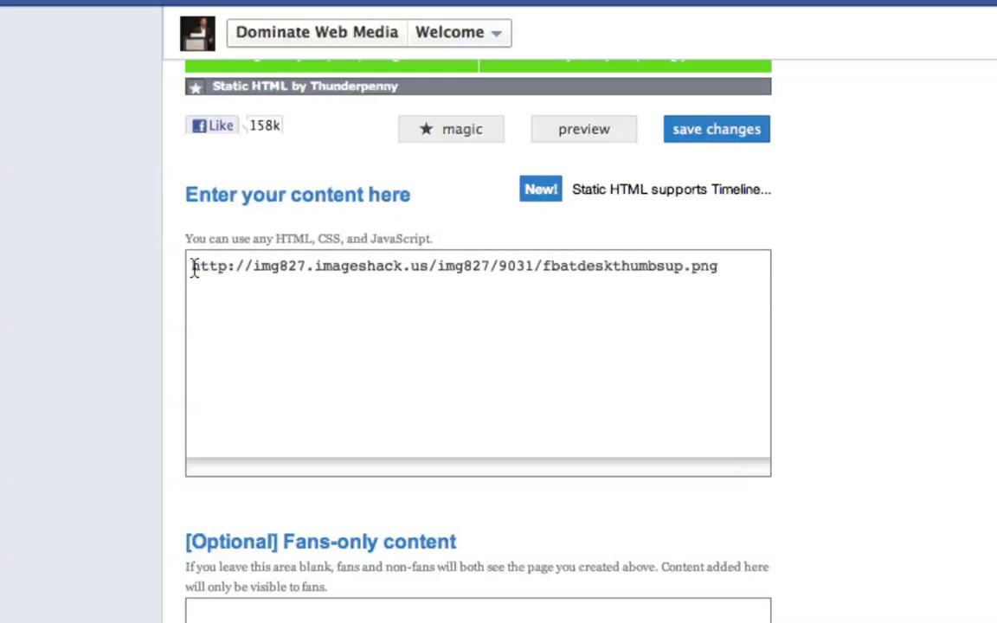
{"action": "type", "text": "<"}
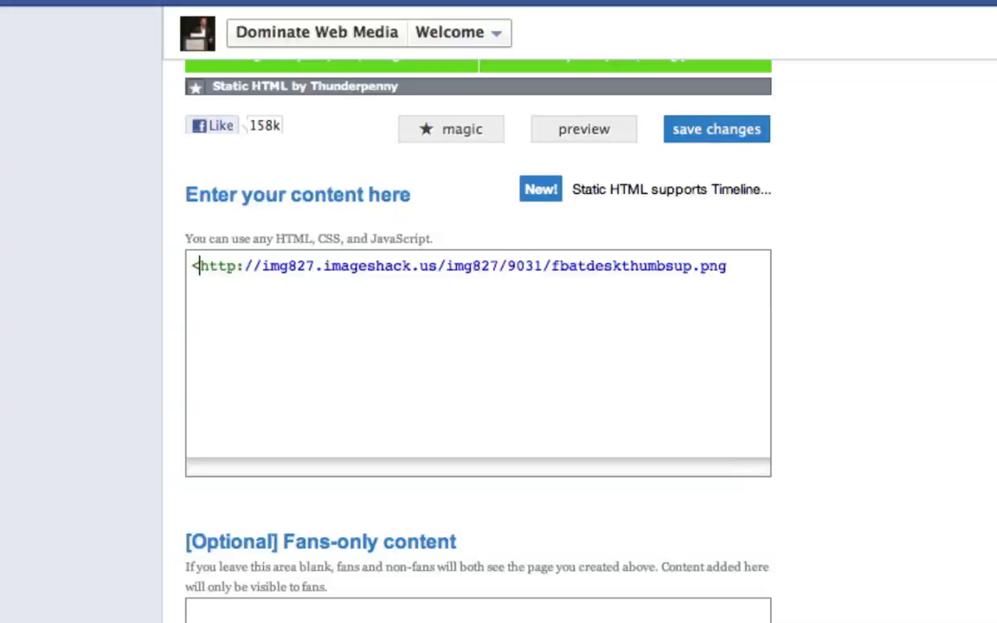
{"action": "type", "text": "img"}
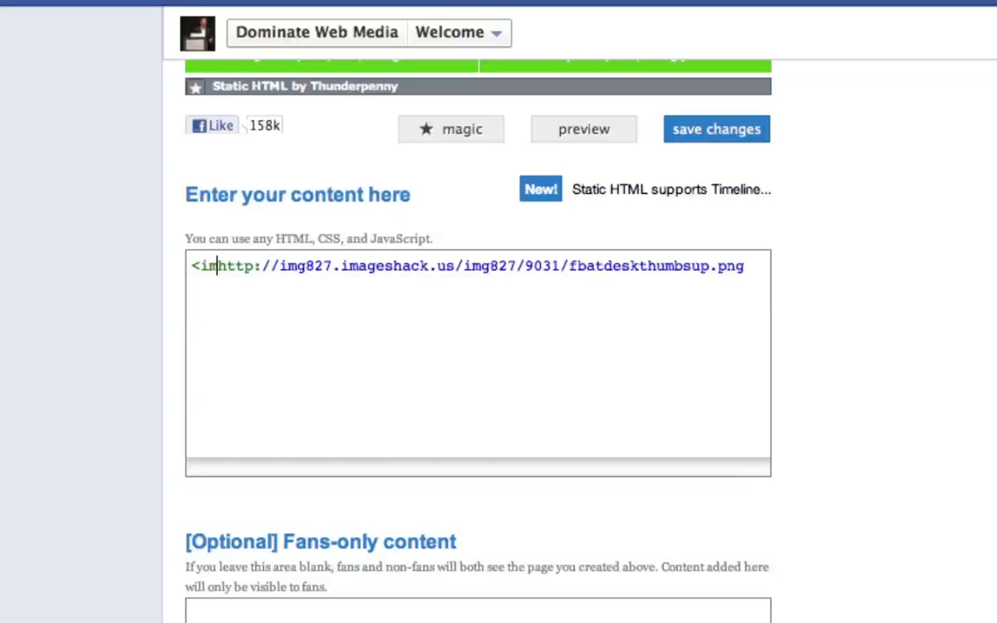
{"action": "type", "text": " src"}
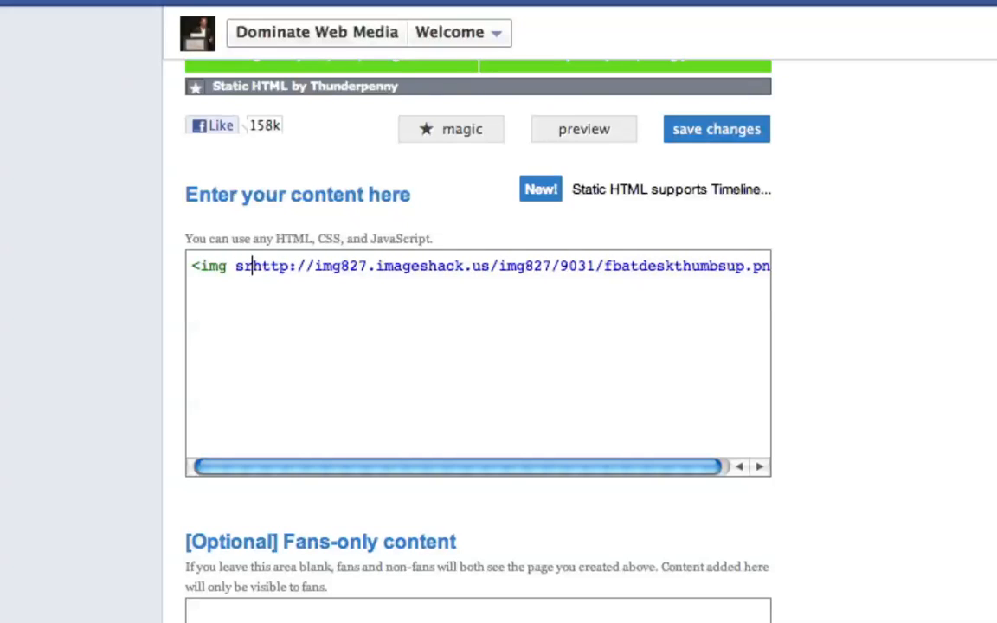
{"action": "type", "text": "="}
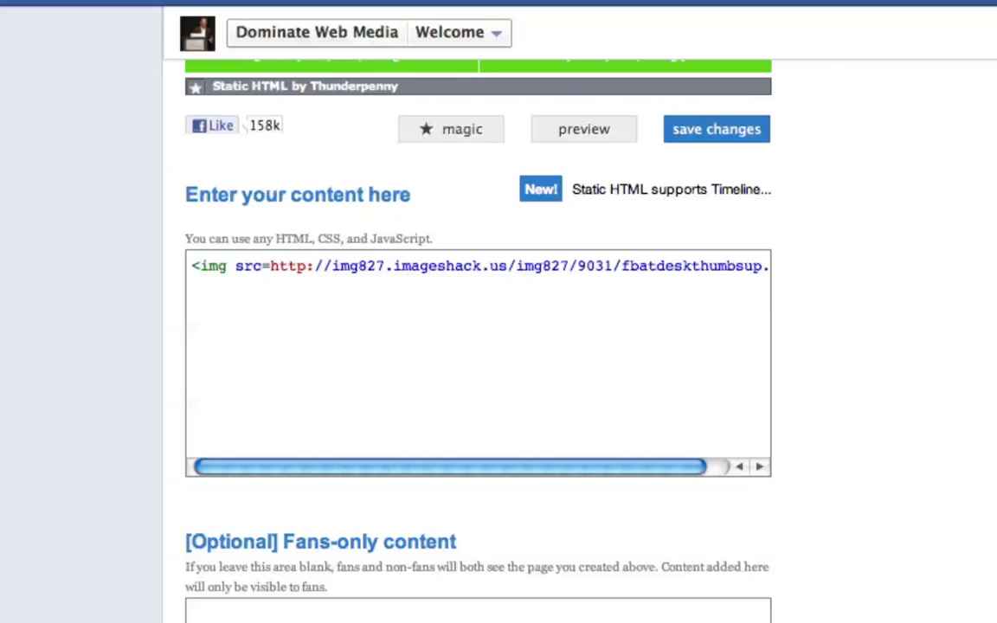
{"action": "type", "text": "\""}
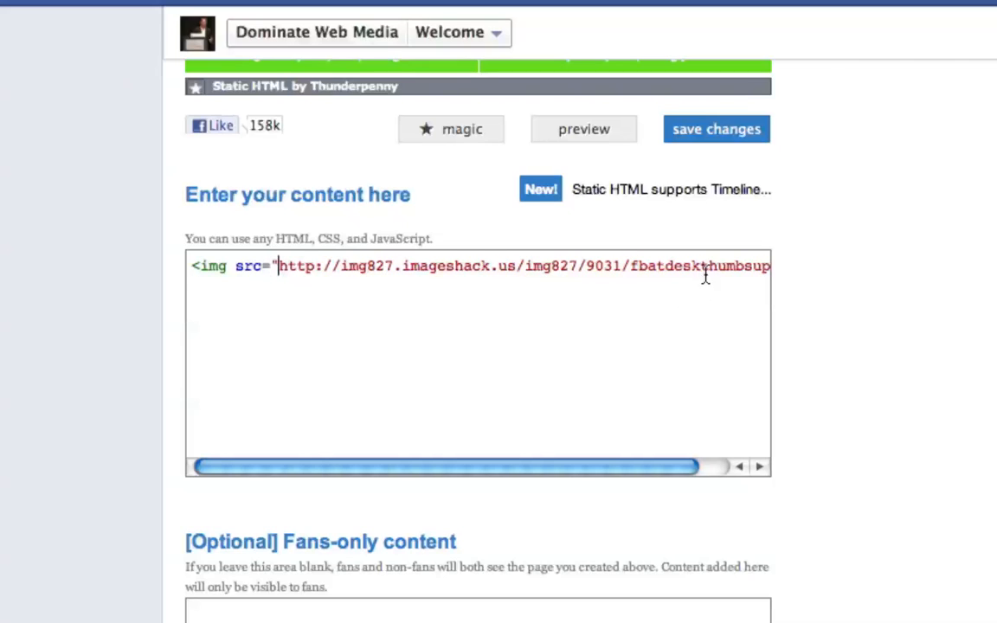
{"action": "left_click_drag", "start_coordinate": [705, 275], "coordinate": [813, 277]}
{"action": "key", "text": "Right"}
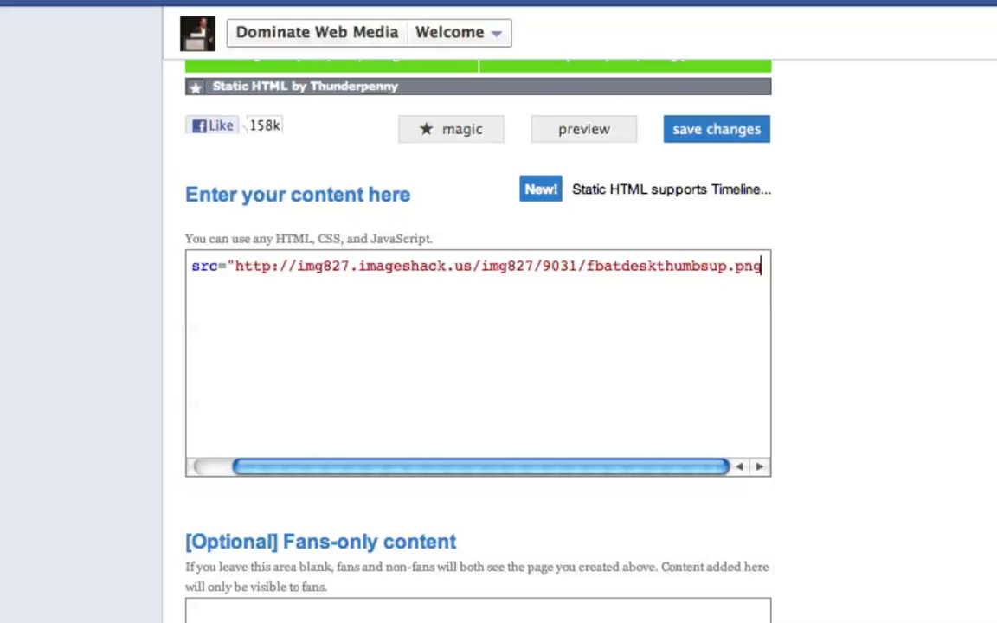
{"action": "type", "text": "\""}
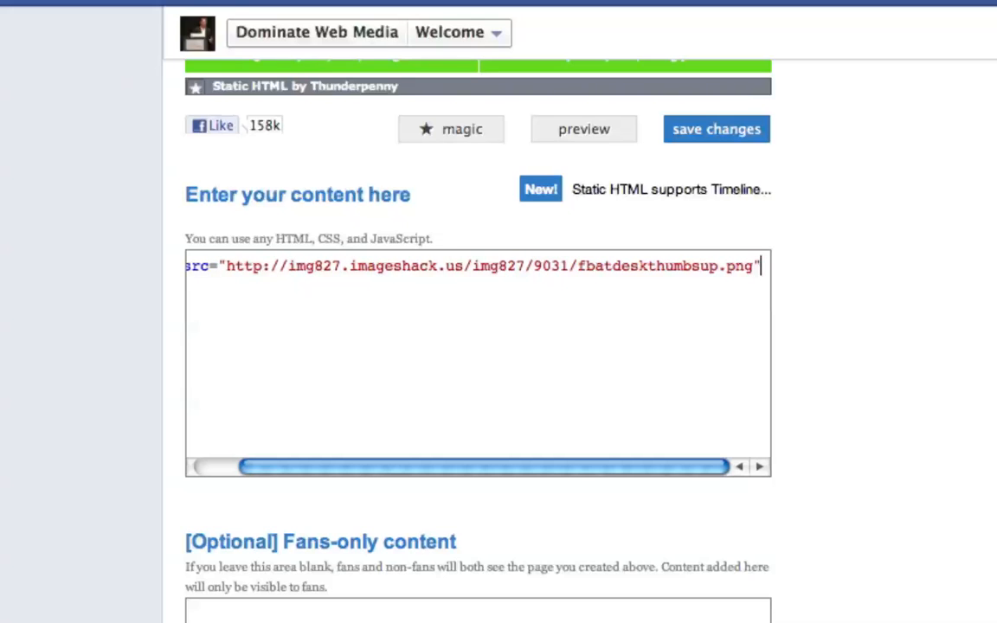
{"action": "type", "text": ">"}
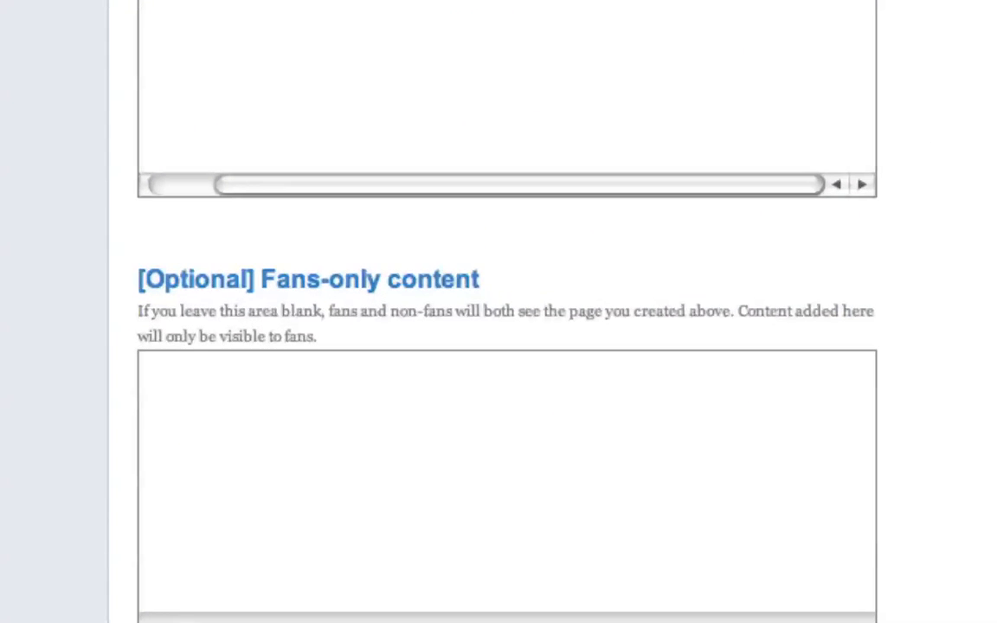
{"action": "left_click", "coordinate": [697, 401]}
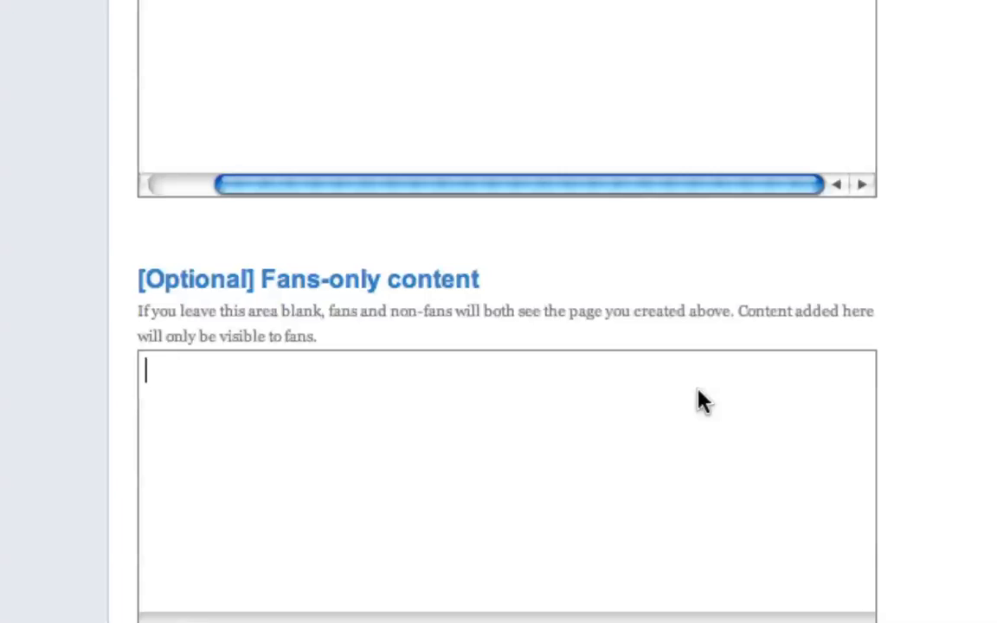
{"action": "type", "text": "http://img190.imageshack.us/img190/2408/fbtimelinethankyou.png"}
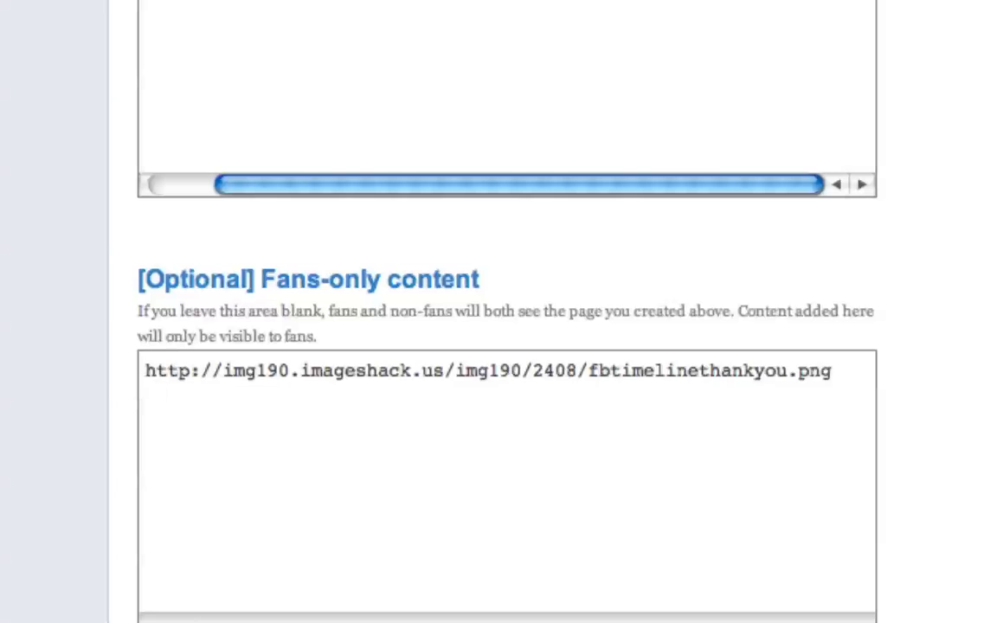
{"action": "type", "text": "<img src"}
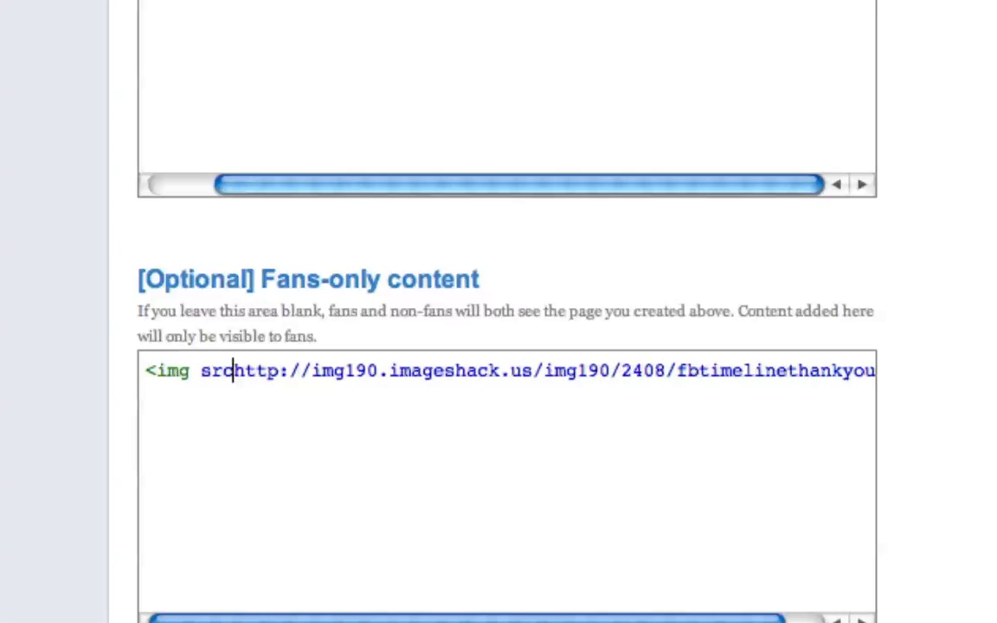
{"action": "type", "text": "=\""}
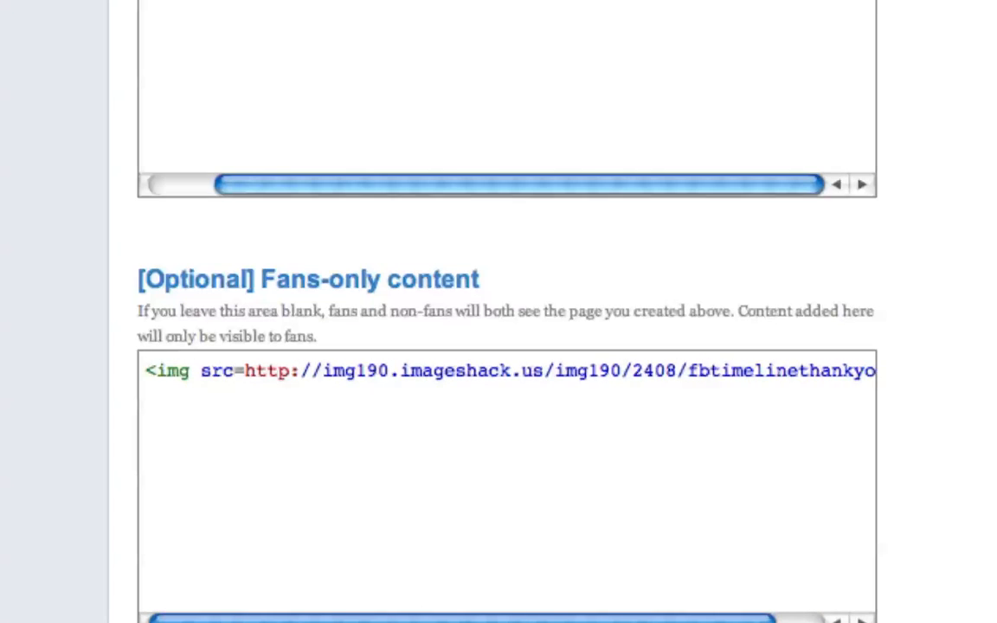
{"action": "left_click", "coordinate": [699, 372]}
{"action": "left_click_drag", "start_coordinate": [702, 374], "coordinate": [882, 393]}
{"action": "key", "text": "Right"}
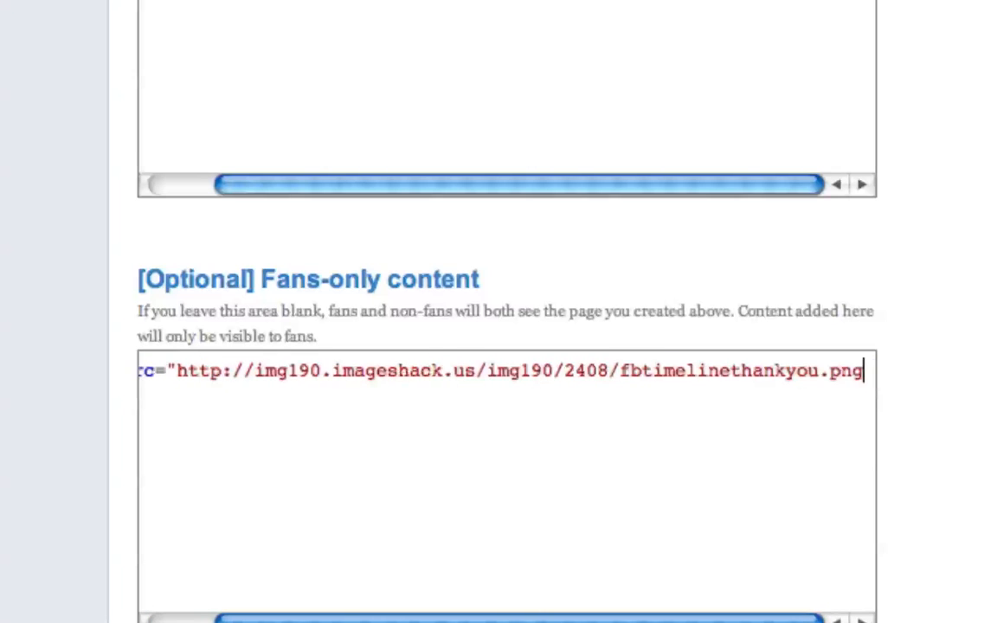
{"action": "type", "text": "\">"}
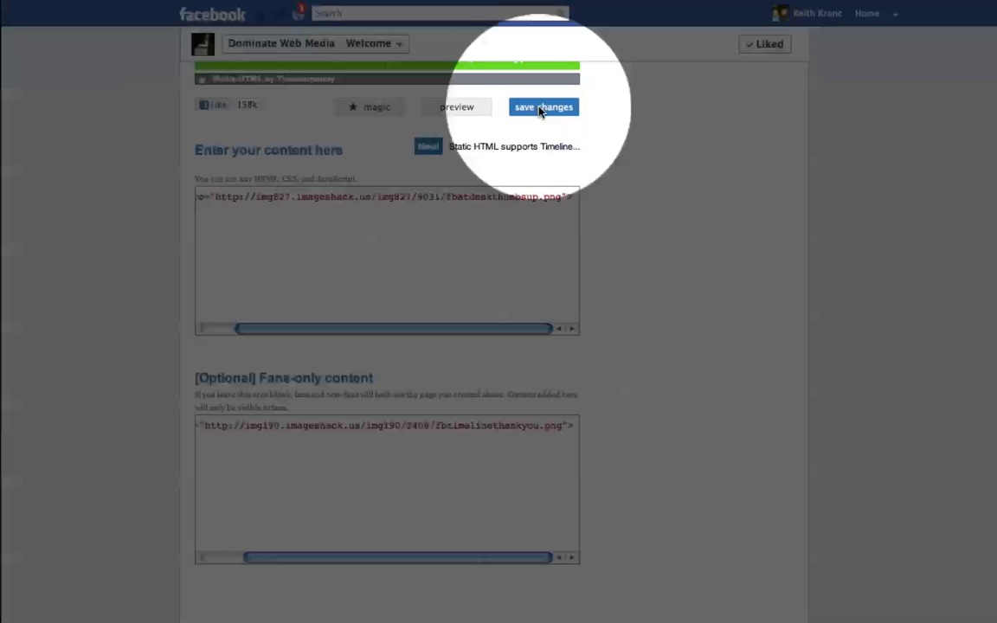
Save the Static HTML changes and check the Welcome tab in its preview and from the Dominate Web Media page.
{"action": "left_click", "coordinate": [540, 110]}
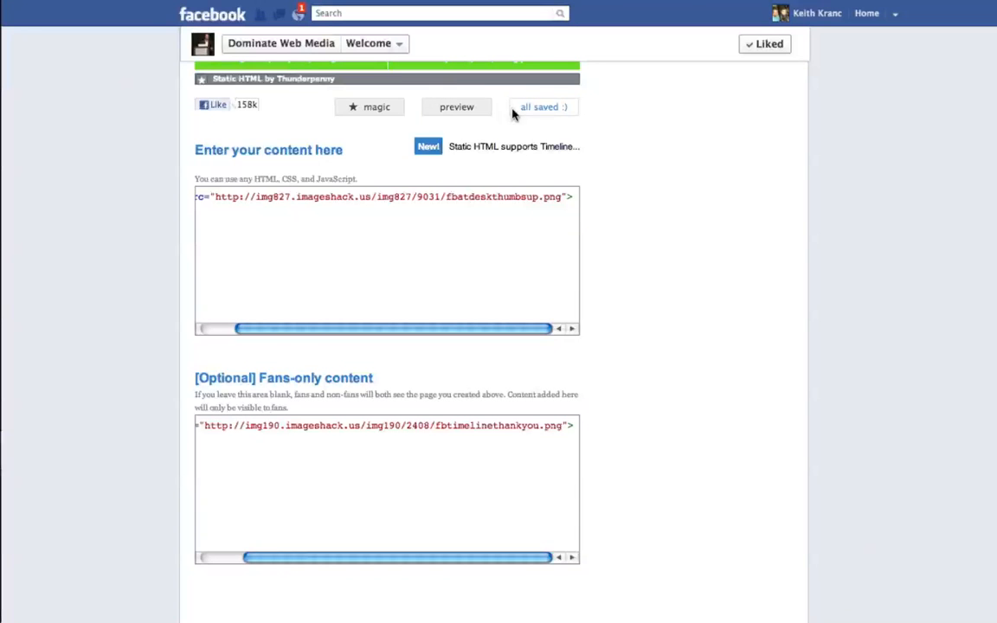
{"action": "left_click", "coordinate": [446, 108]}
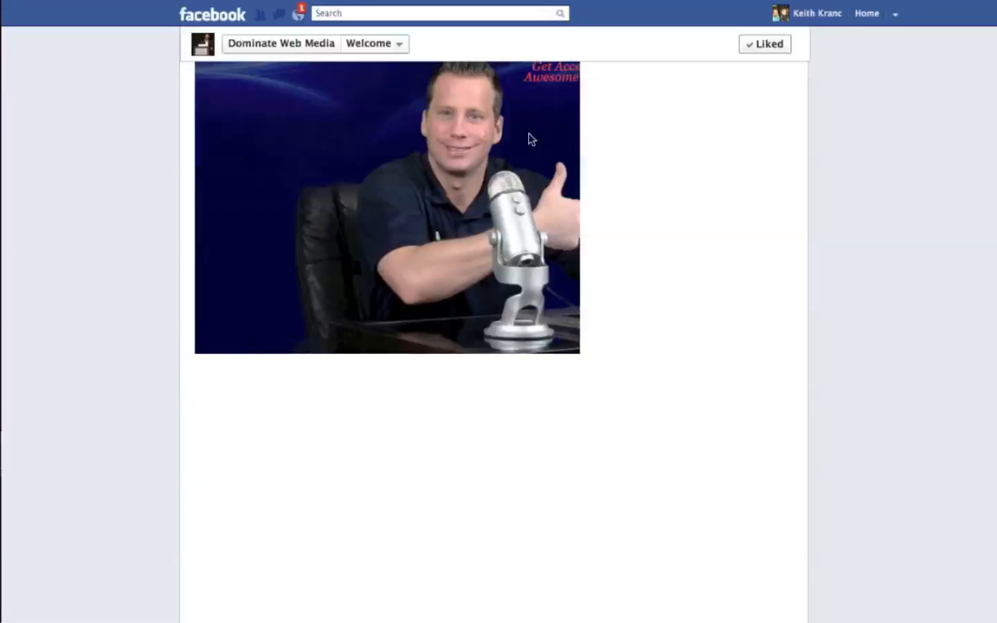
{"action": "left_click", "coordinate": [285, 50]}
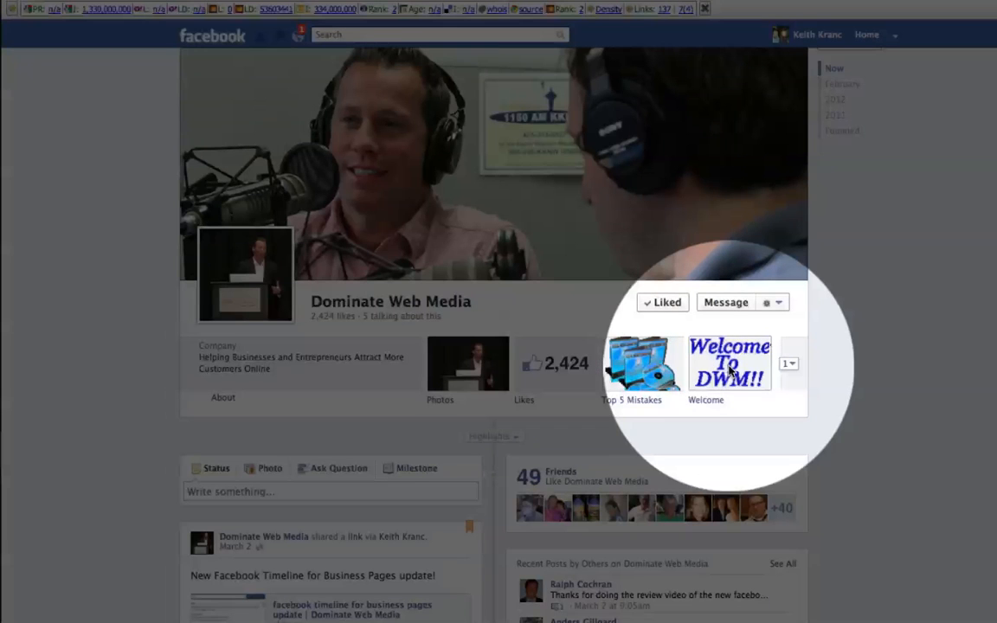
{"action": "left_click", "coordinate": [732, 371]}
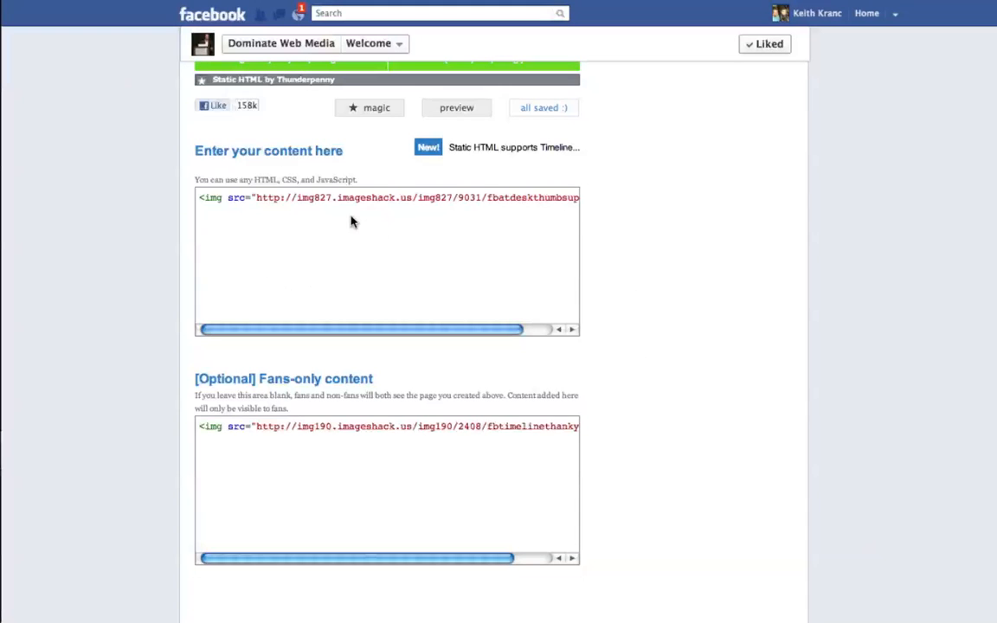
Switch to Firefox, view the Welcome tab's fans-only image under the other account, and return to the Dominate Web Media page.
{"action": "mouse_move", "coordinate": [216, 606]}
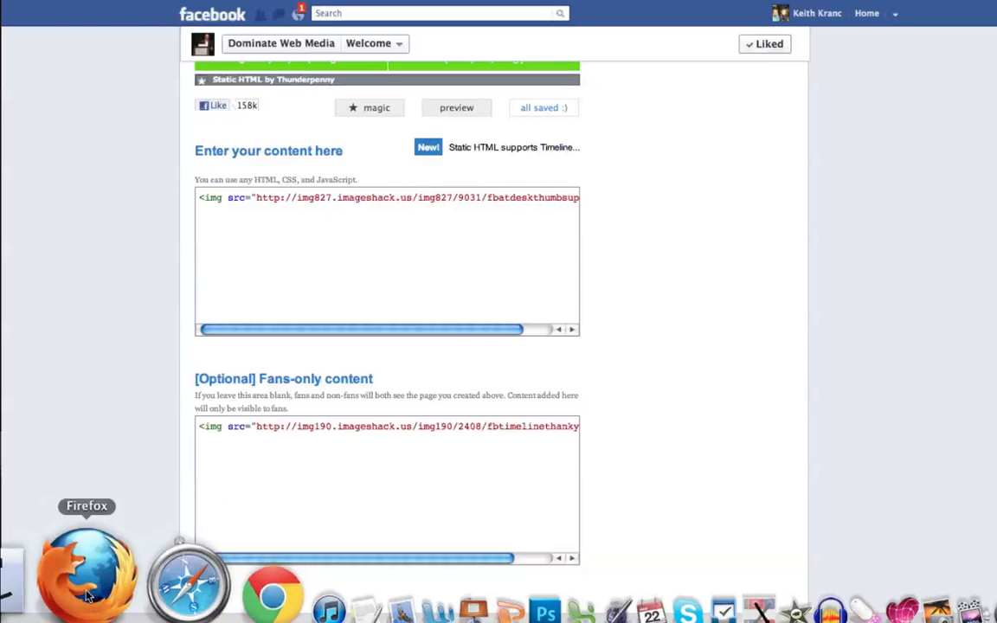
{"action": "left_click", "coordinate": [85, 574]}
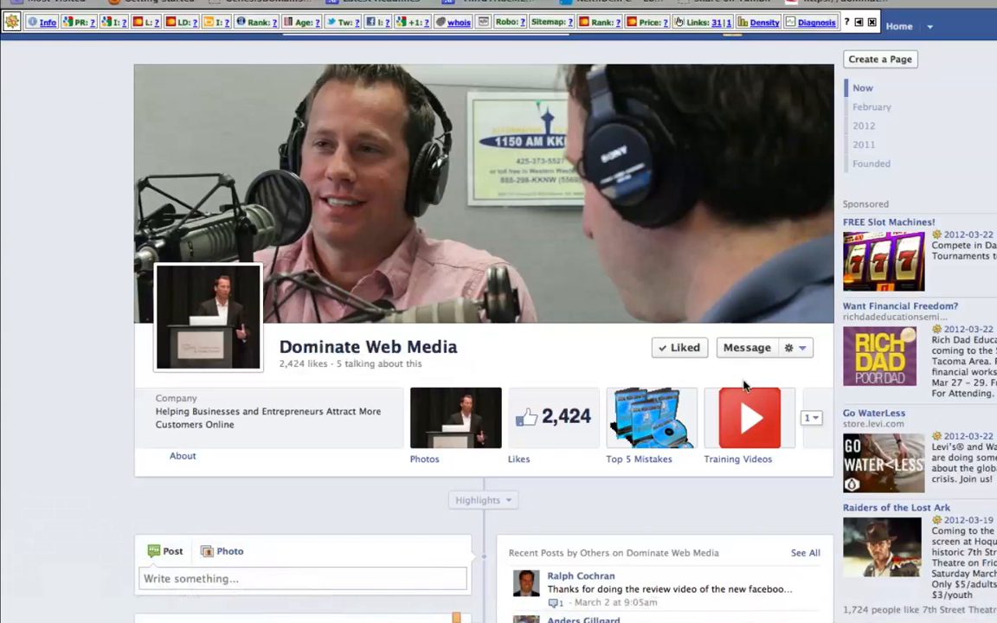
{"action": "left_click", "coordinate": [809, 420]}
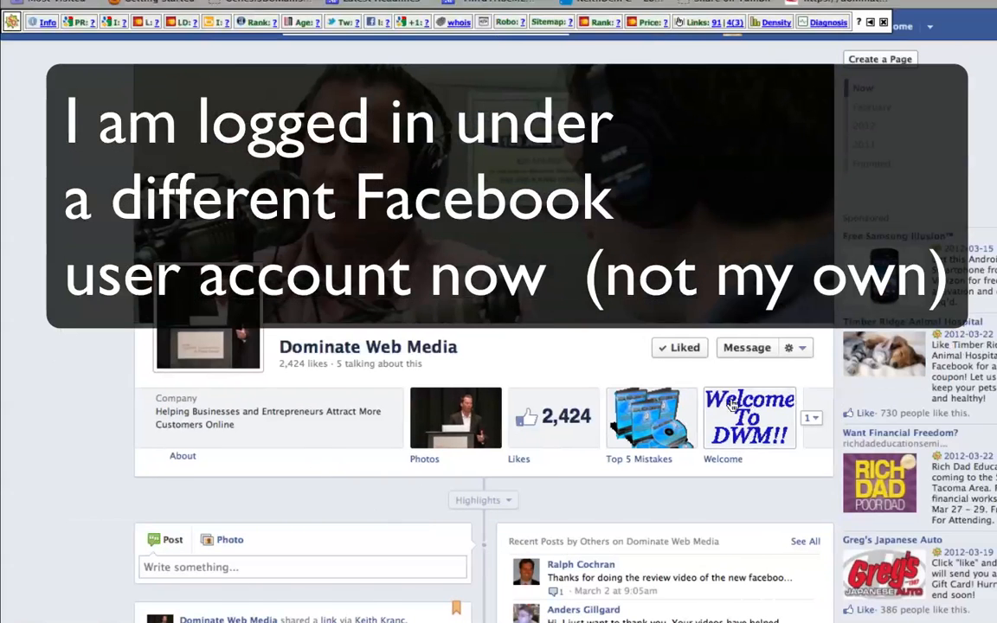
{"action": "left_click", "coordinate": [739, 412]}
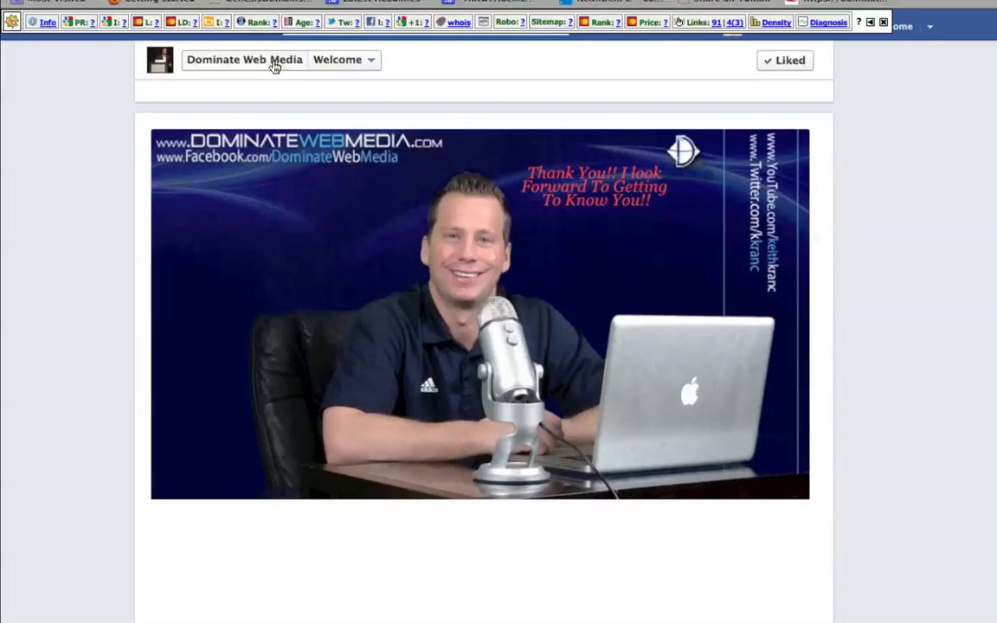
{"action": "left_click", "coordinate": [276, 65]}
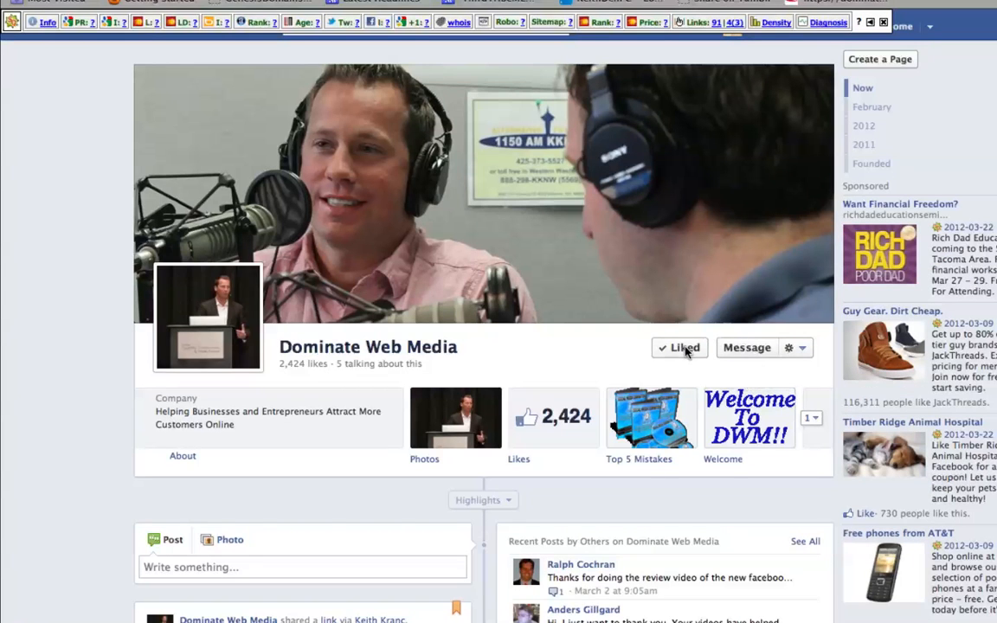
Unlike the page to check the Welcome tab's non-fan image, like it again to view the fans-only image, and return to the page.
{"action": "mouse_move", "coordinate": [689, 350]}
{"action": "left_click", "coordinate": [684, 496]}
{"action": "left_click", "coordinate": [737, 422]}
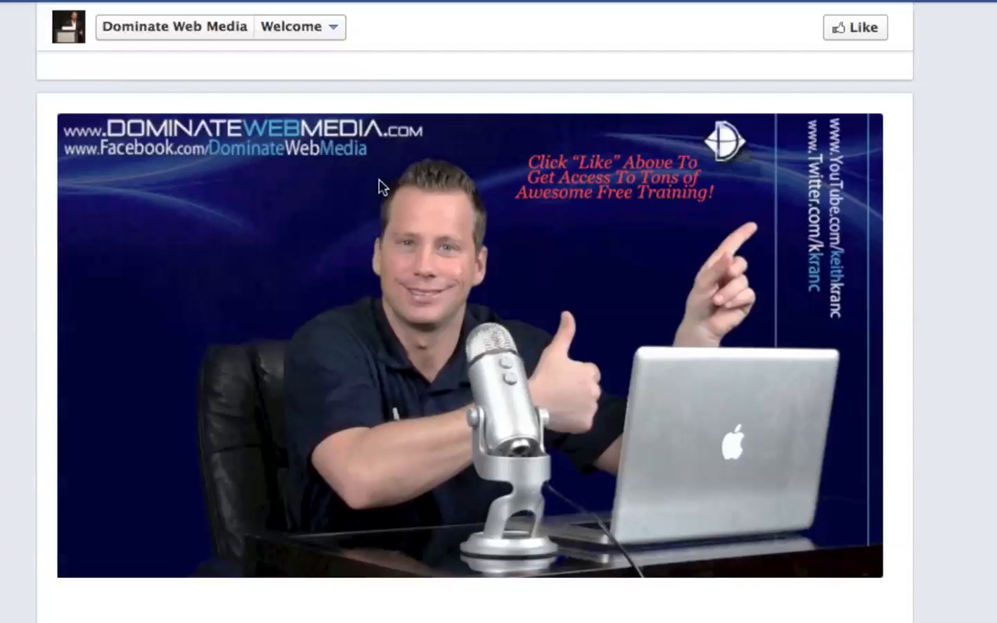
{"action": "left_click", "coordinate": [856, 28]}
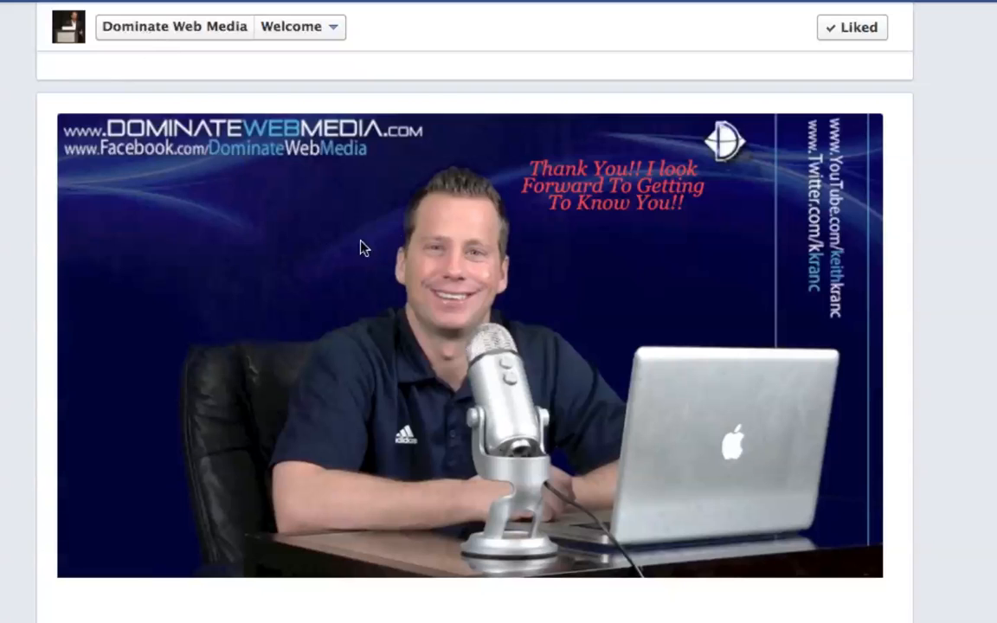
{"action": "left_click", "coordinate": [216, 31]}
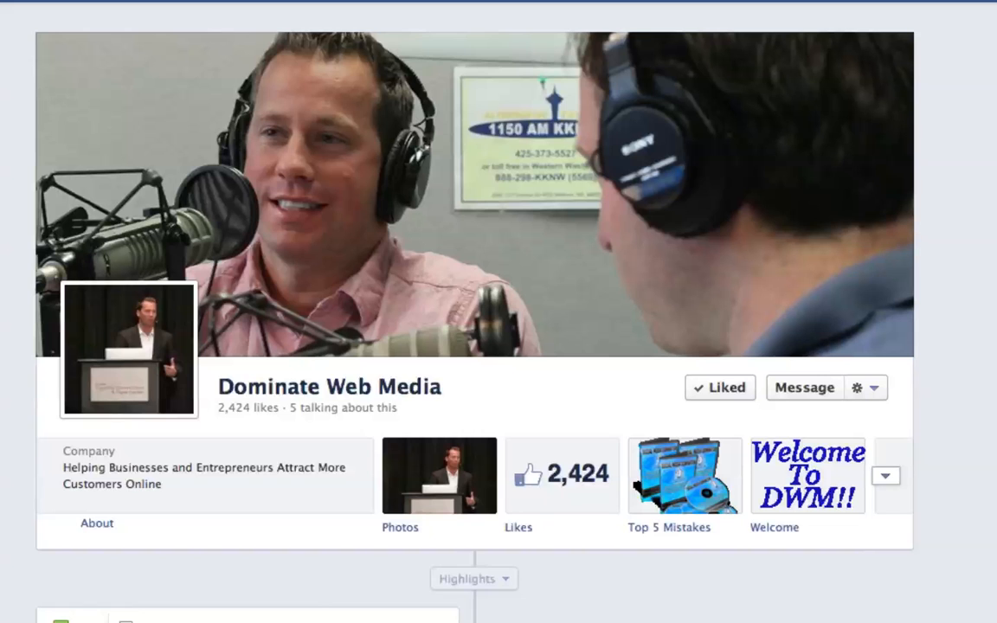
Switch to the AWeber Web Forms page in Chrome, view the design of My Web Form, and return to the form list.
{"action": "left_click", "coordinate": [71, 621]}
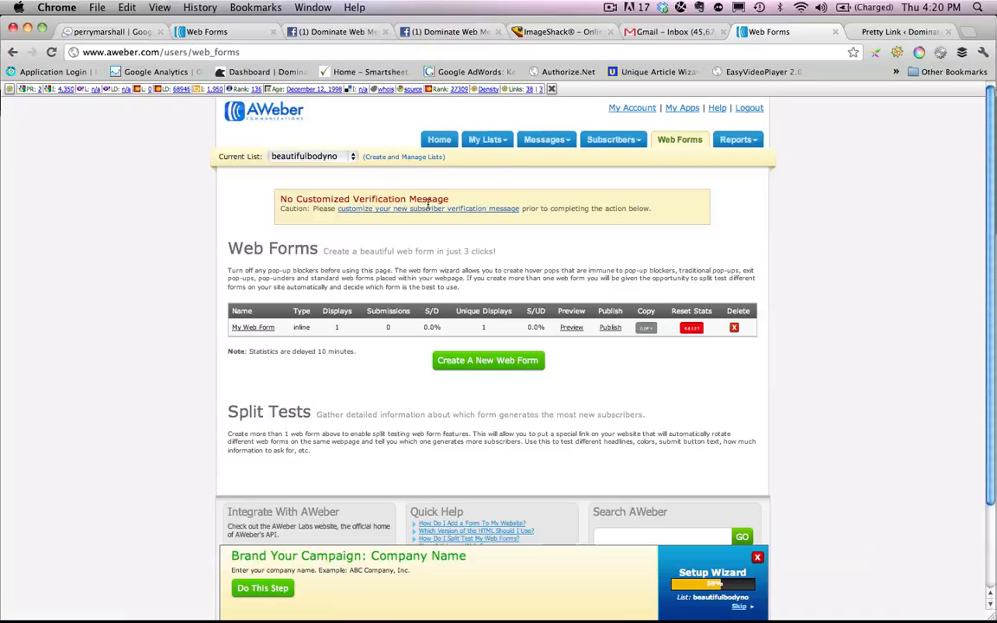
{"action": "mouse_move", "coordinate": [480, 141]}
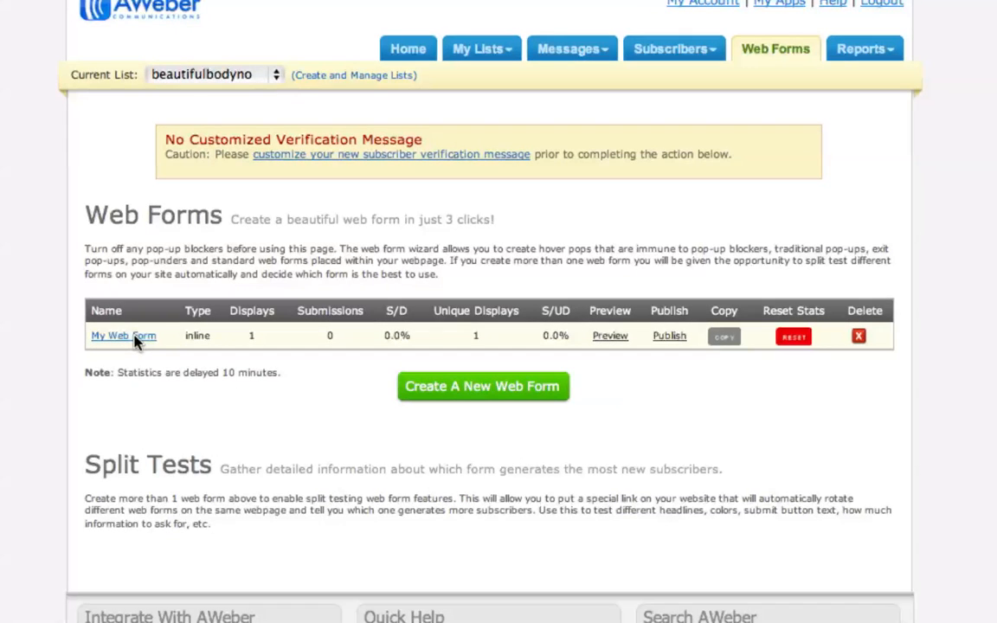
{"action": "left_click", "coordinate": [130, 337]}
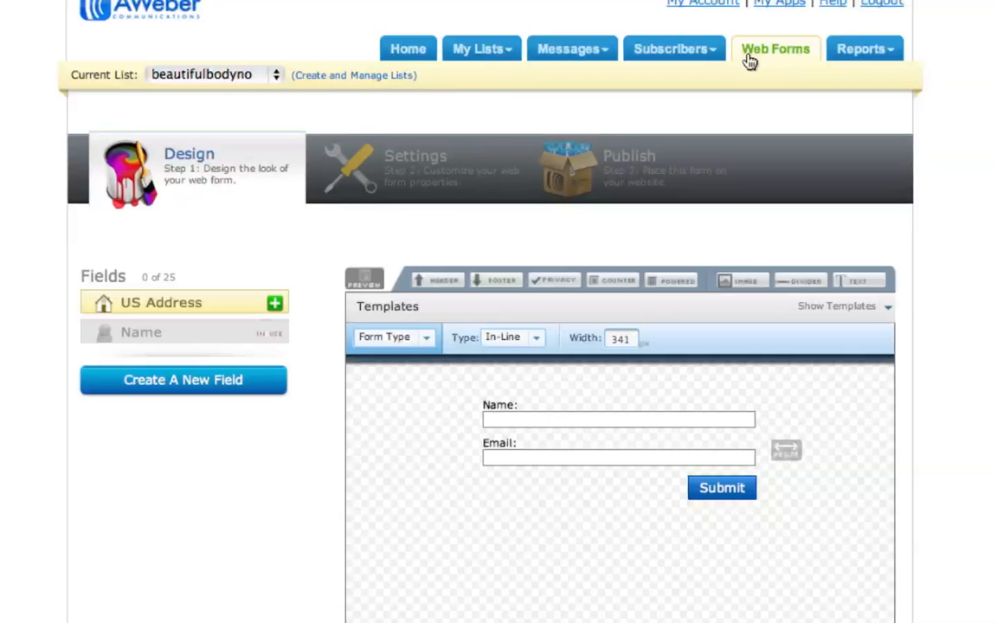
{"action": "left_click", "coordinate": [775, 52]}
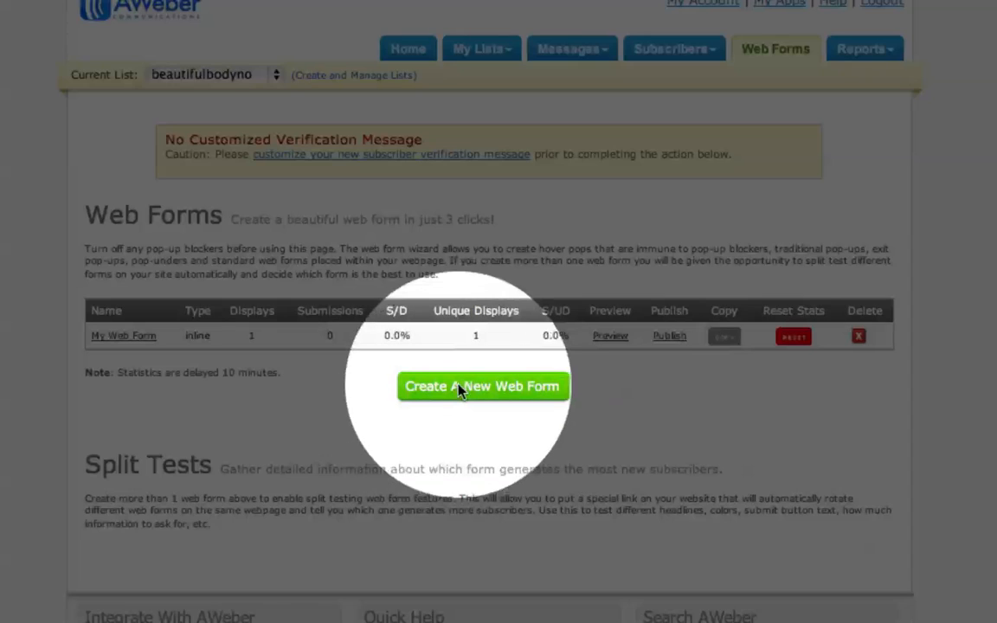
Create a new web form with the Facebook registration form enabled and the Basic Version thank-you page, and save it.
{"action": "left_click", "coordinate": [459, 390]}
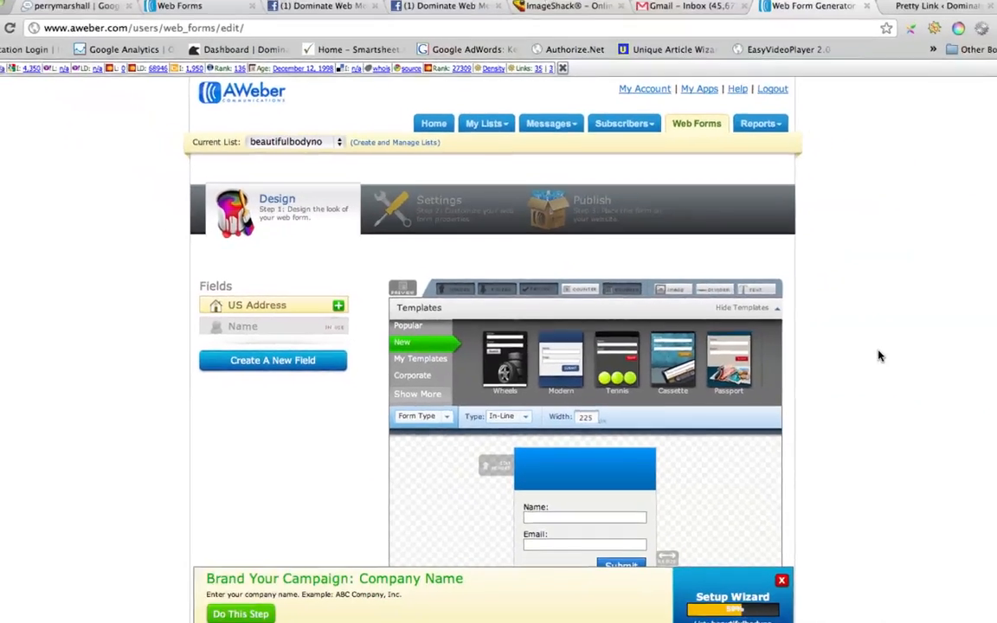
{"action": "scroll", "coordinate": [875, 353], "scroll_direction": "down", "scroll_amount": 3}
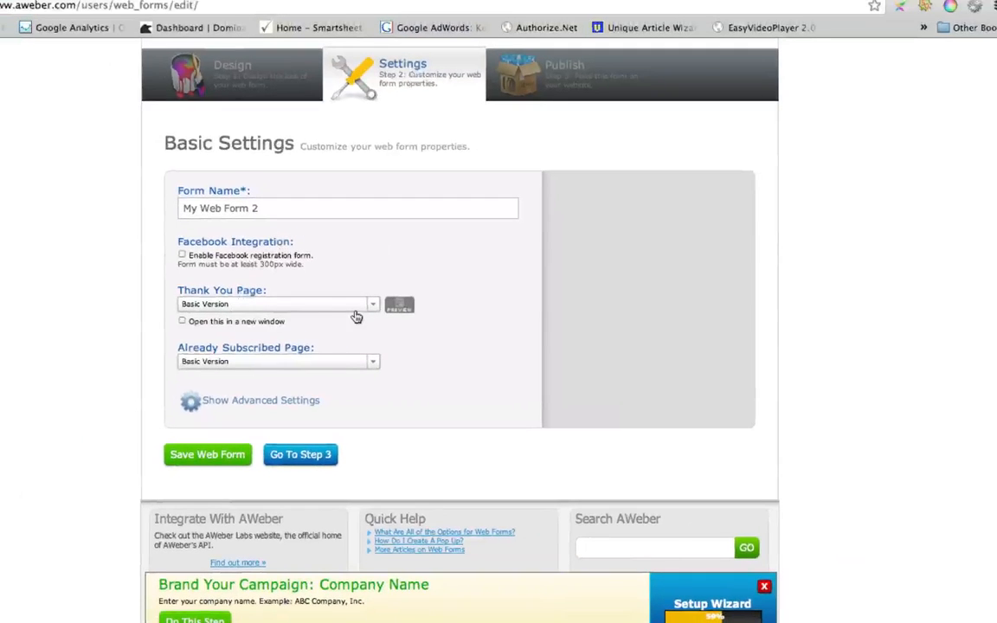
{"action": "left_click", "coordinate": [372, 314]}
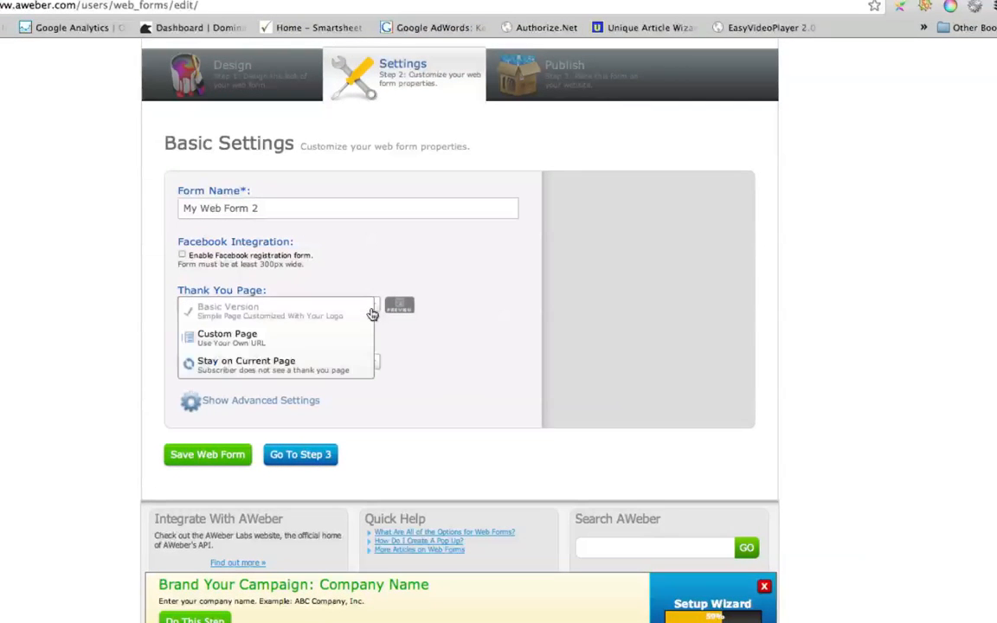
{"action": "left_click", "coordinate": [390, 253]}
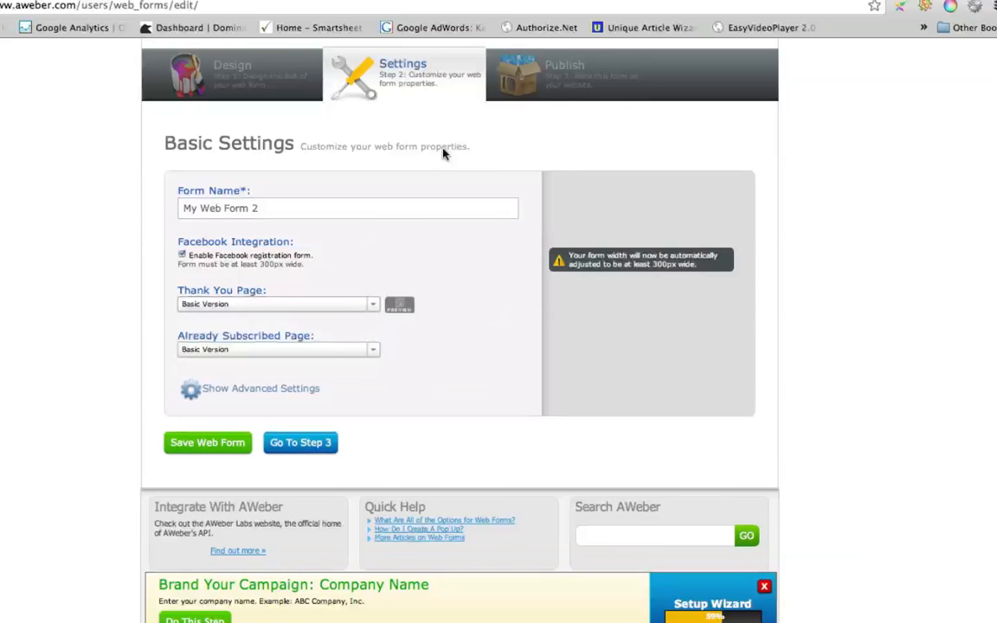
{"action": "left_click", "coordinate": [552, 90]}
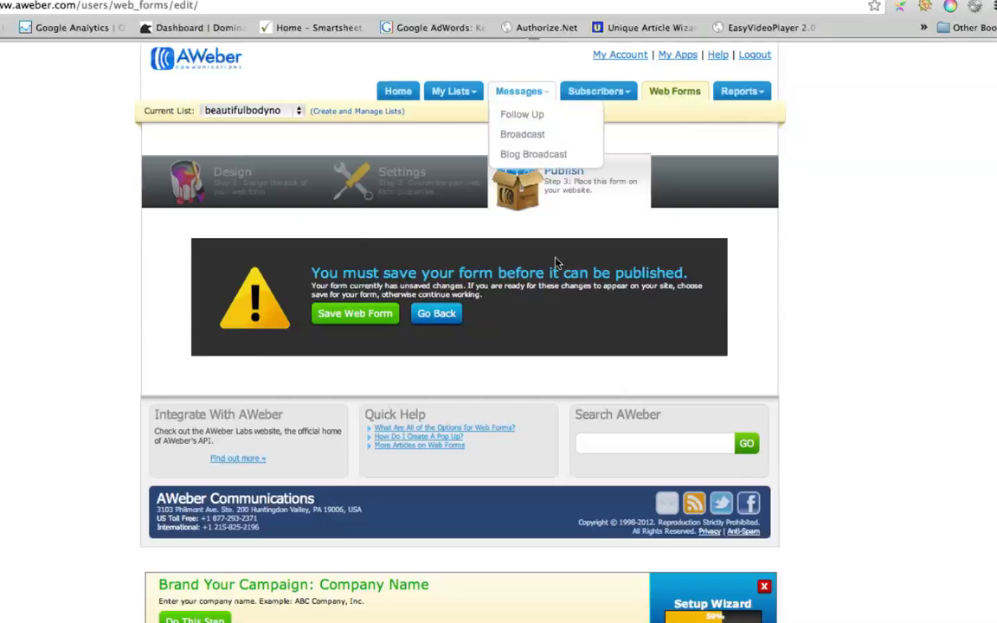
{"action": "left_click", "coordinate": [369, 317]}
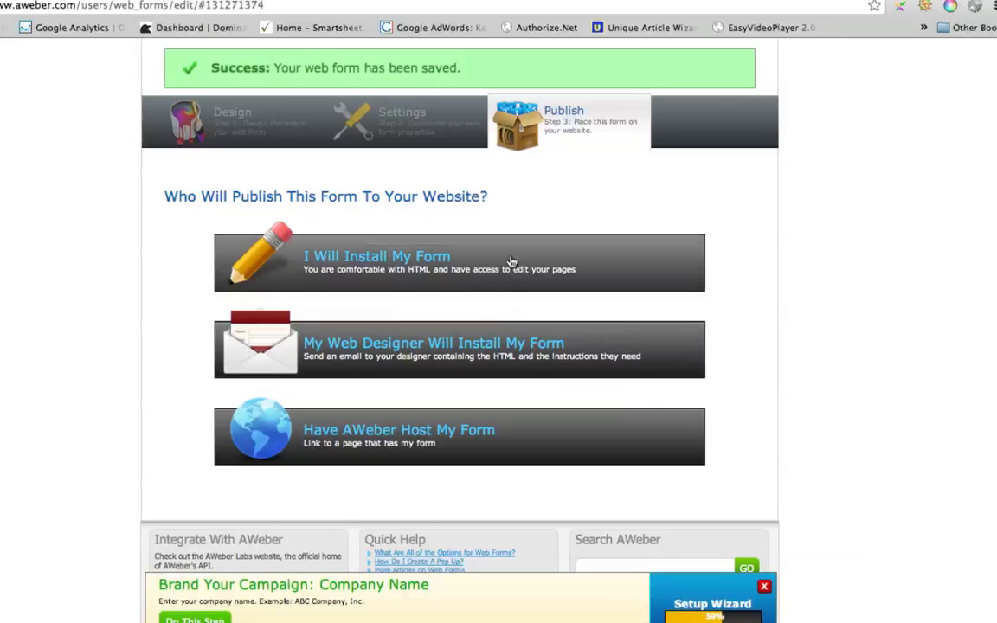
Choose to install the form yourself and copy its entire Raw HTML Version code.
{"action": "left_click", "coordinate": [512, 262]}
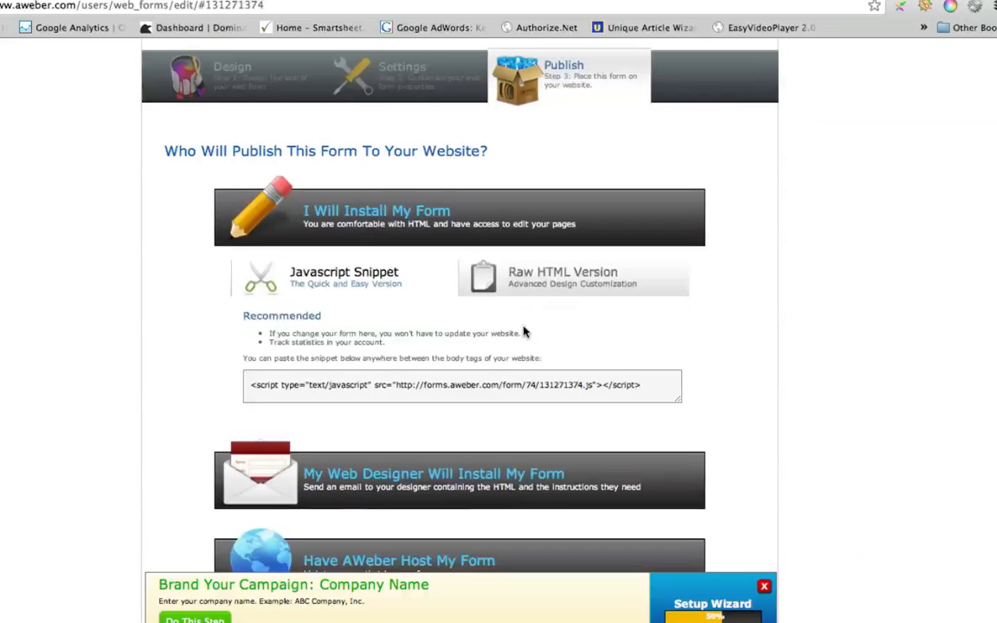
{"action": "left_click", "coordinate": [548, 290]}
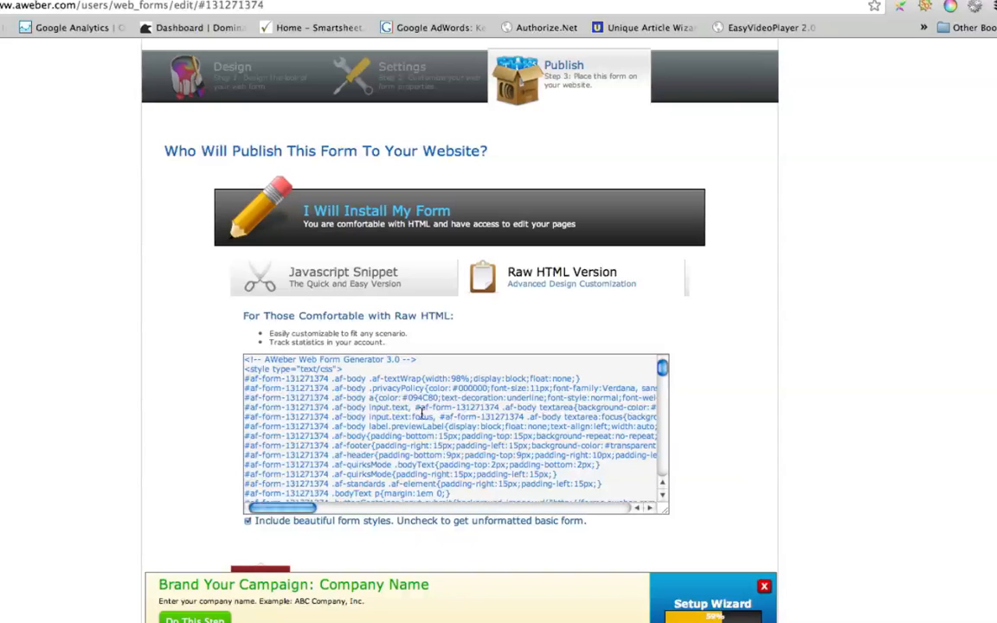
{"action": "right_click", "coordinate": [423, 404]}
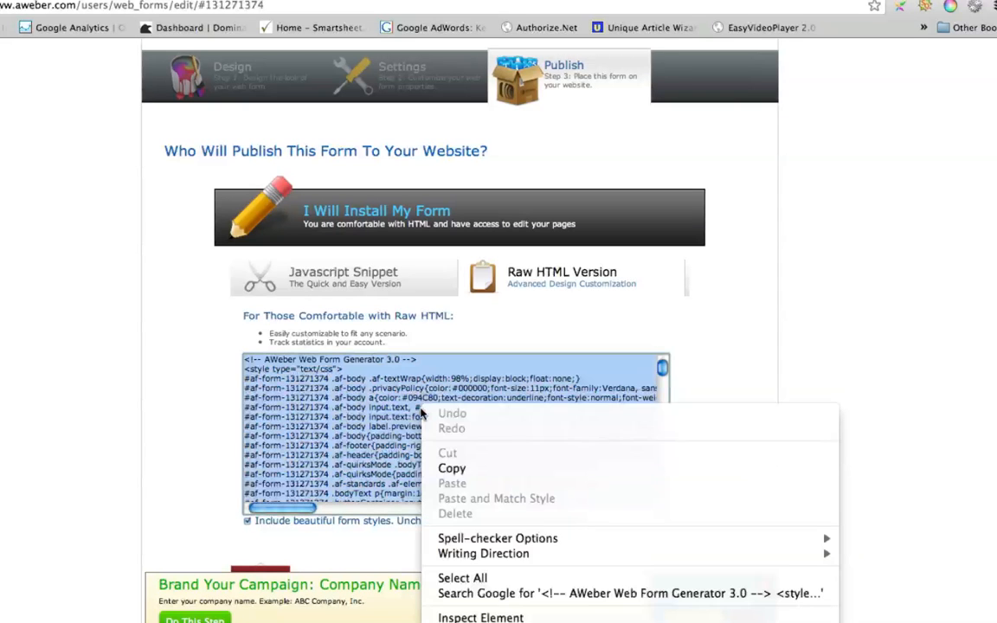
{"action": "left_click", "coordinate": [454, 578]}
{"action": "right_click", "coordinate": [378, 404]}
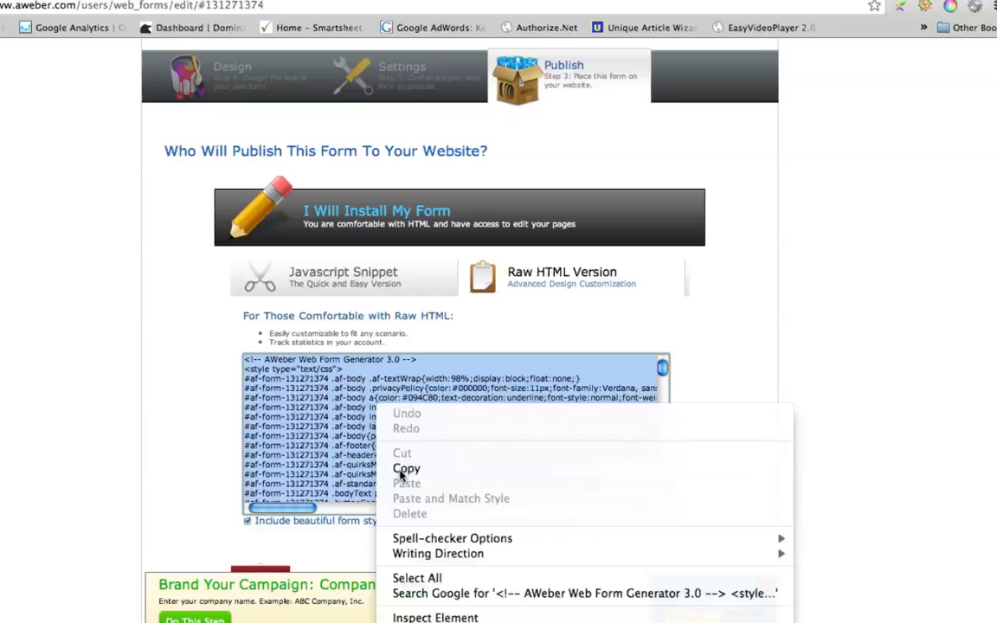
{"action": "left_click", "coordinate": [404, 469]}
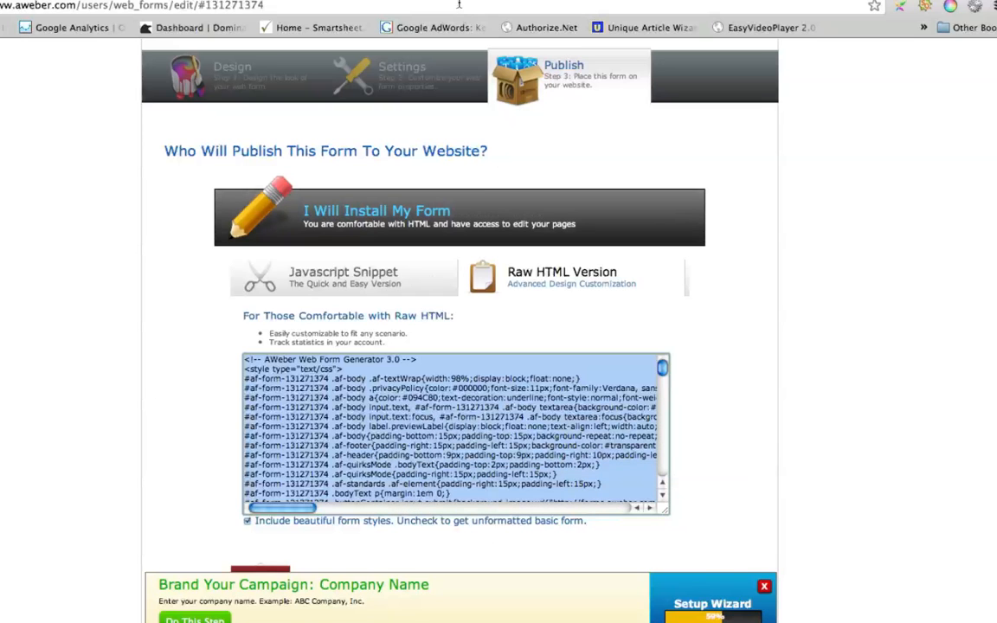
Paste the AWeber form code on a new line below the image tag in the Facebook tab's fans-only content, and save the changes.
{"action": "key", "text": "ctrl+Tab"}
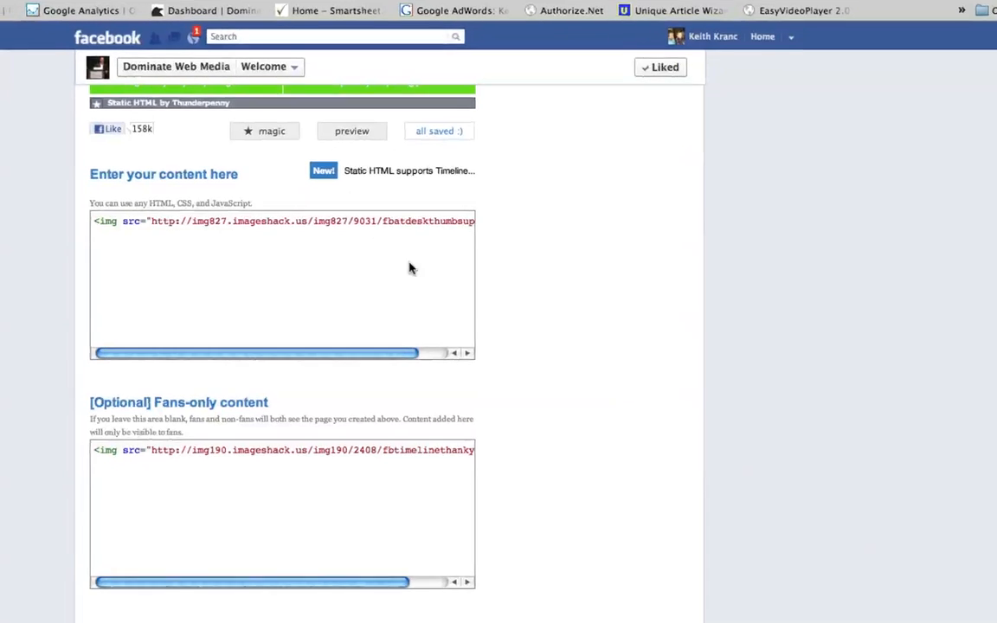
{"action": "left_click", "coordinate": [392, 476]}
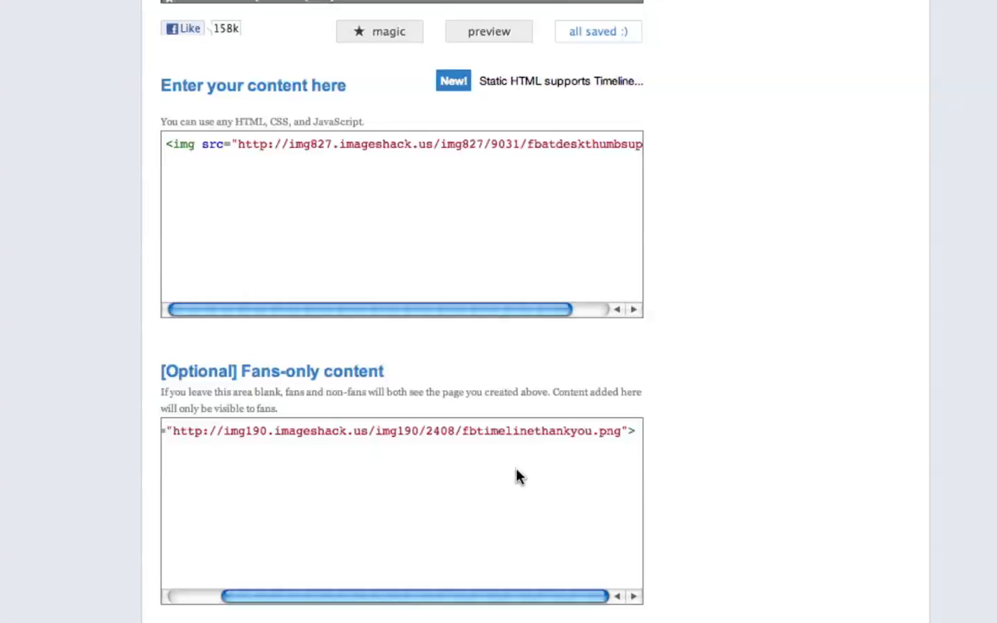
{"action": "key", "text": "Return"}
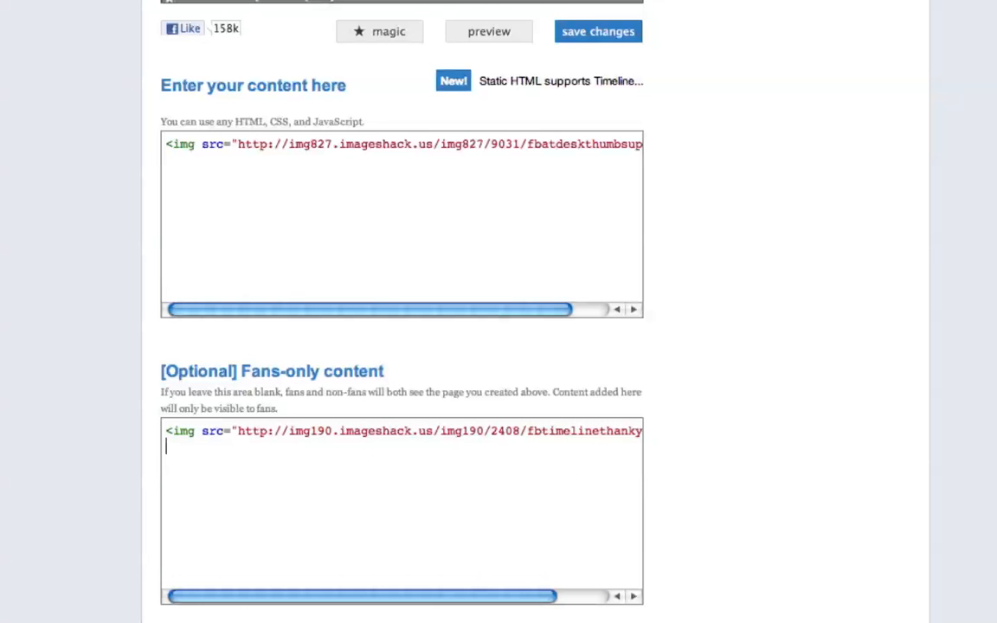
{"action": "key", "text": "super+v"}
{"action": "scroll", "coordinate": [912, 365], "scroll_direction": "down", "scroll_amount": 1}
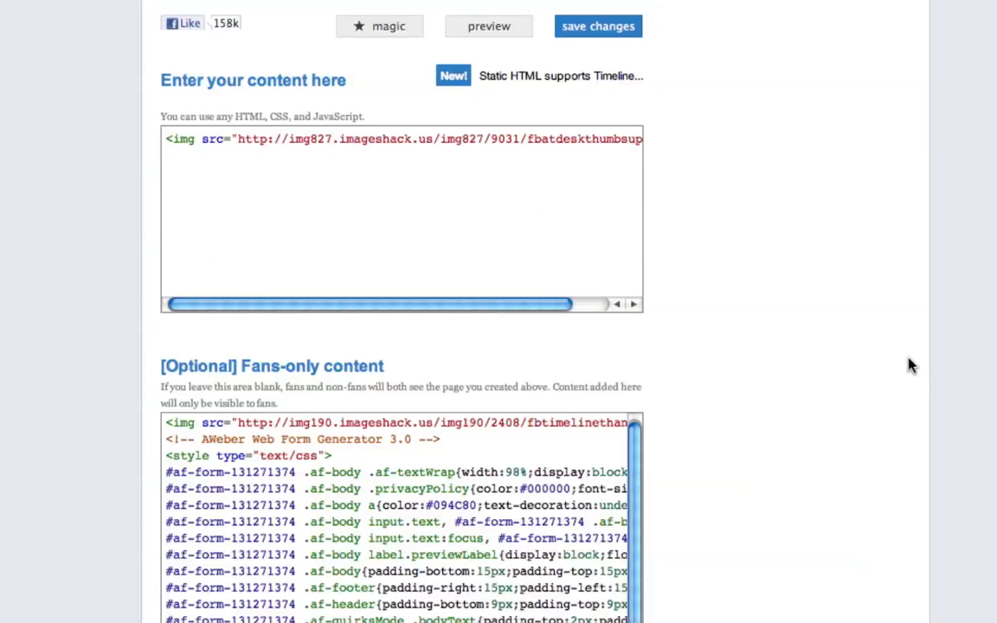
{"action": "left_click", "coordinate": [630, 33]}
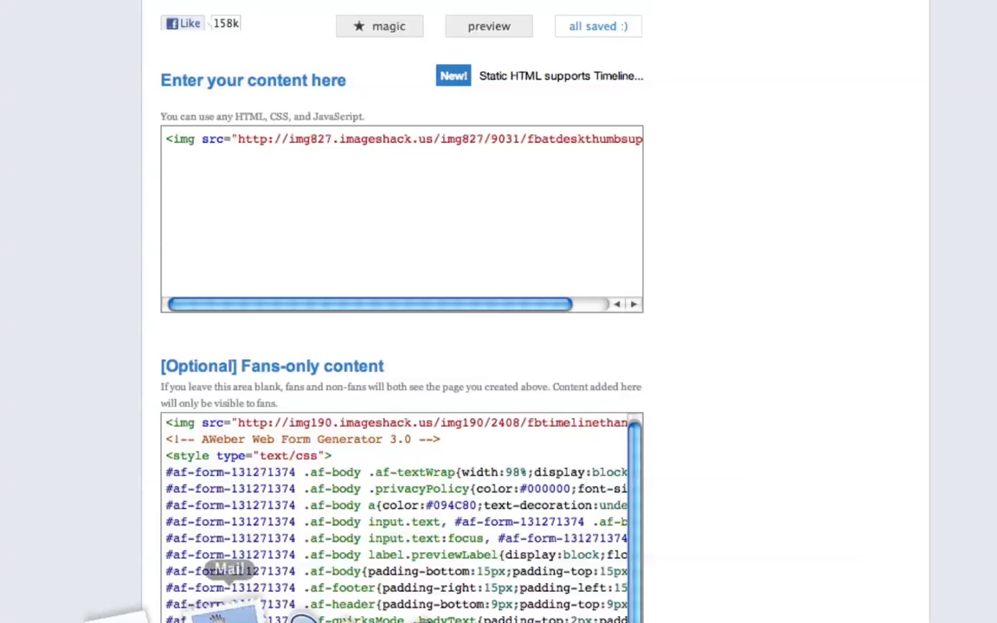
Switch to Firefox, open the page's Welcome tab, and examine the sign-up form beneath the fans-only image.
{"action": "left_click", "coordinate": [13, 605]}
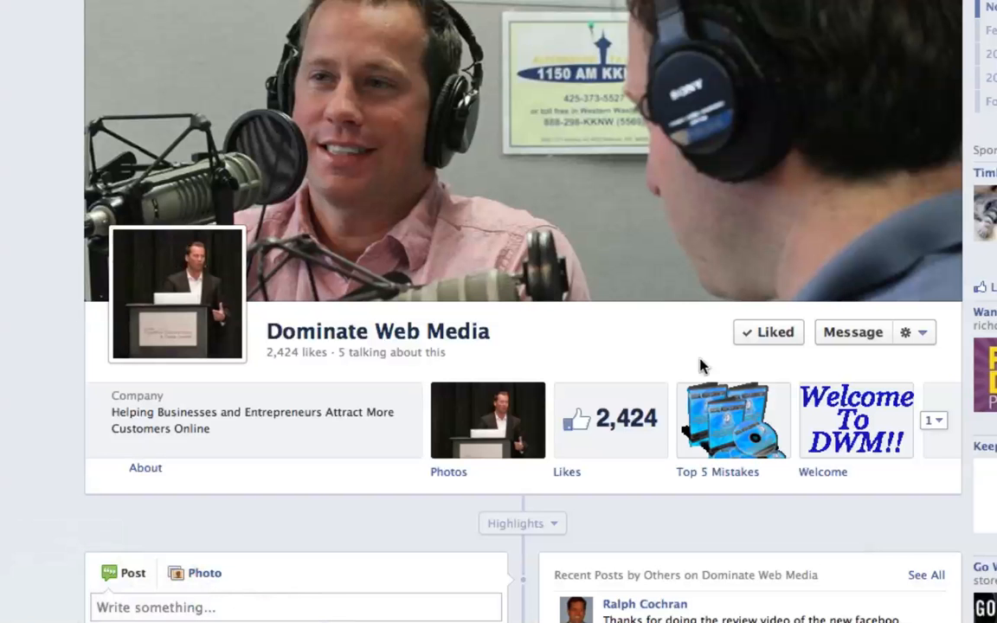
{"action": "left_click", "coordinate": [869, 429]}
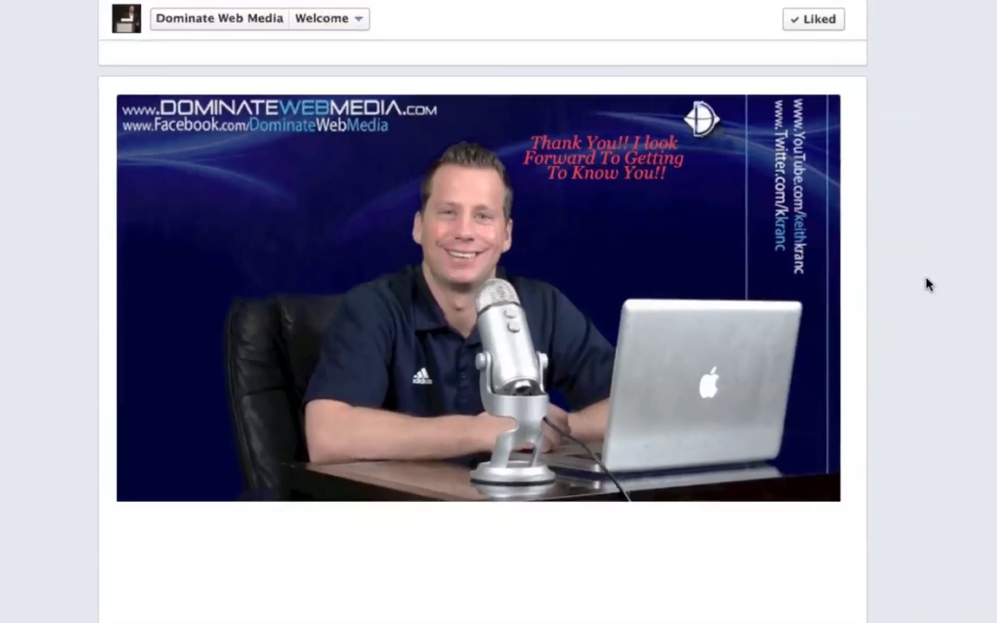
{"action": "scroll", "coordinate": [840, 293], "scroll_direction": "down", "scroll_amount": 5}
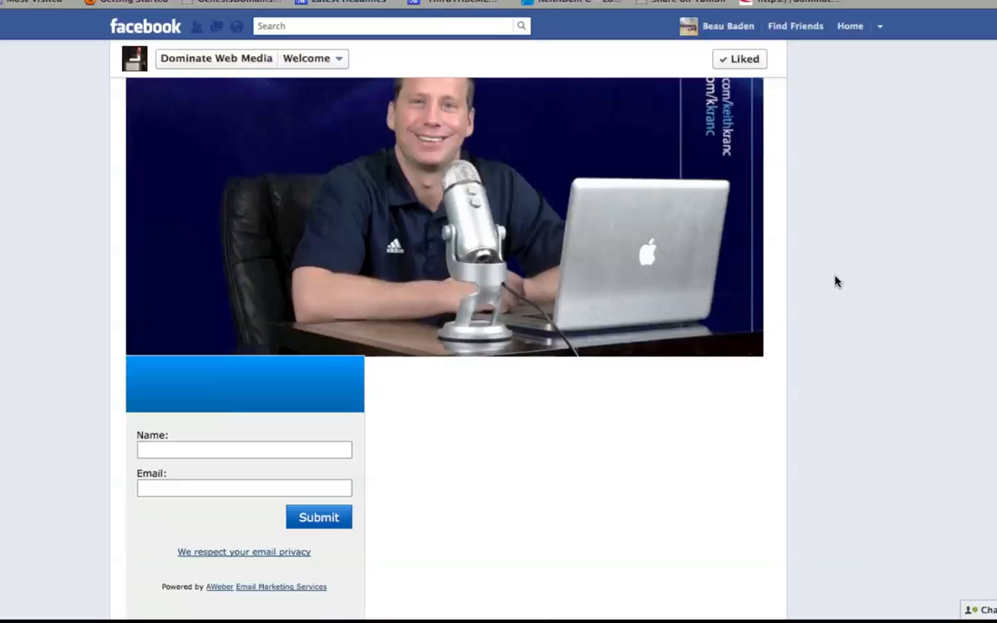
{"action": "scroll", "coordinate": [838, 282], "scroll_direction": "down", "scroll_amount": 3}
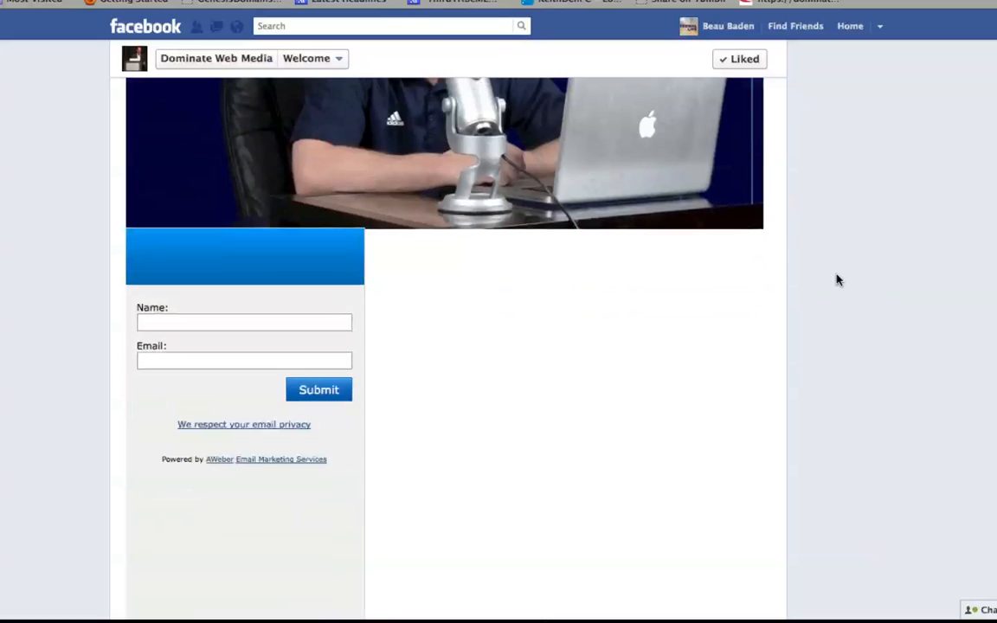
{"action": "scroll", "coordinate": [838, 279], "scroll_direction": "up", "scroll_amount": 5}
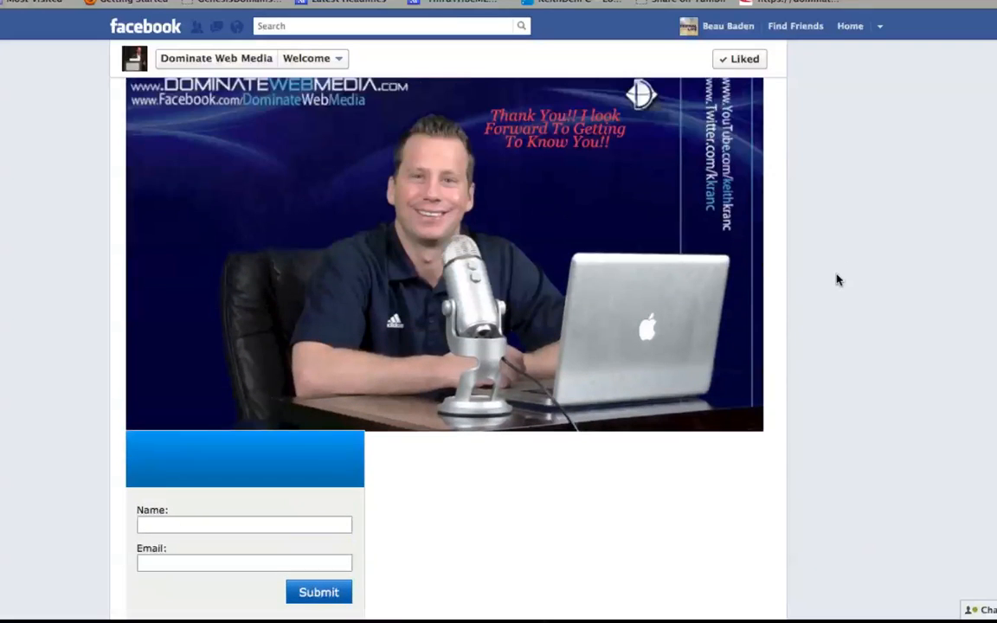
{"action": "scroll", "coordinate": [838, 280], "scroll_direction": "up", "scroll_amount": 1}
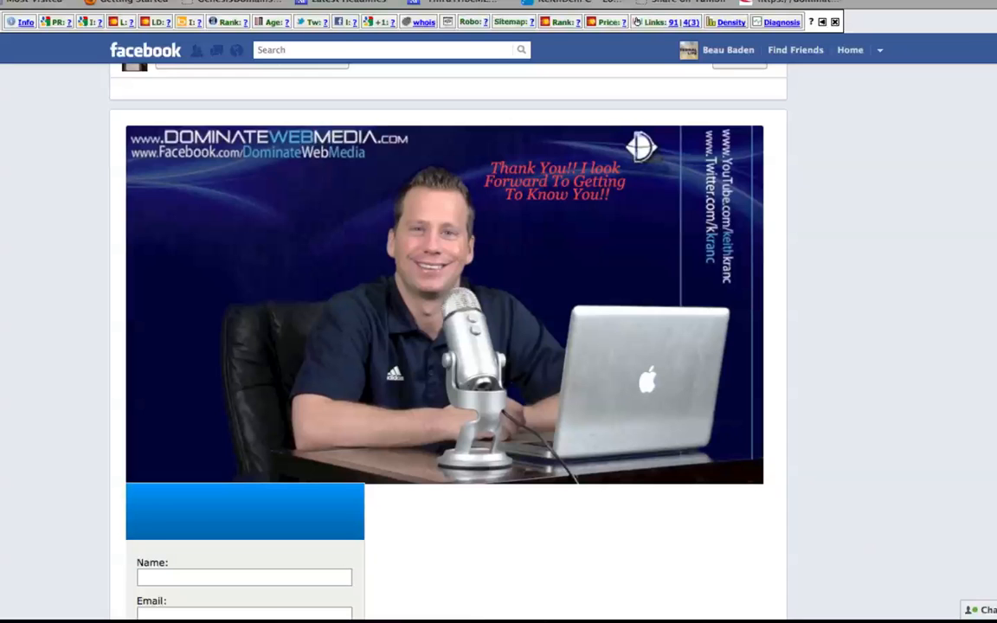
Switch to AWeber in Chrome, start another new web form, and browse the Recreation templates for it.
{"action": "mouse_move", "coordinate": [153, 584]}
{"action": "left_click", "coordinate": [137, 564]}
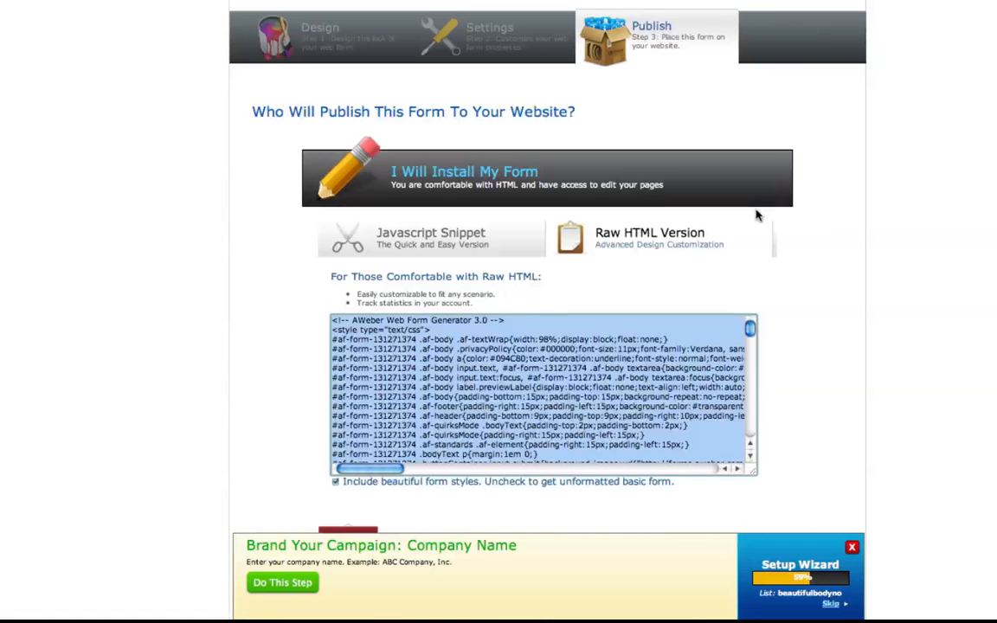
{"action": "scroll", "coordinate": [756, 216], "scroll_direction": "up", "scroll_amount": 3}
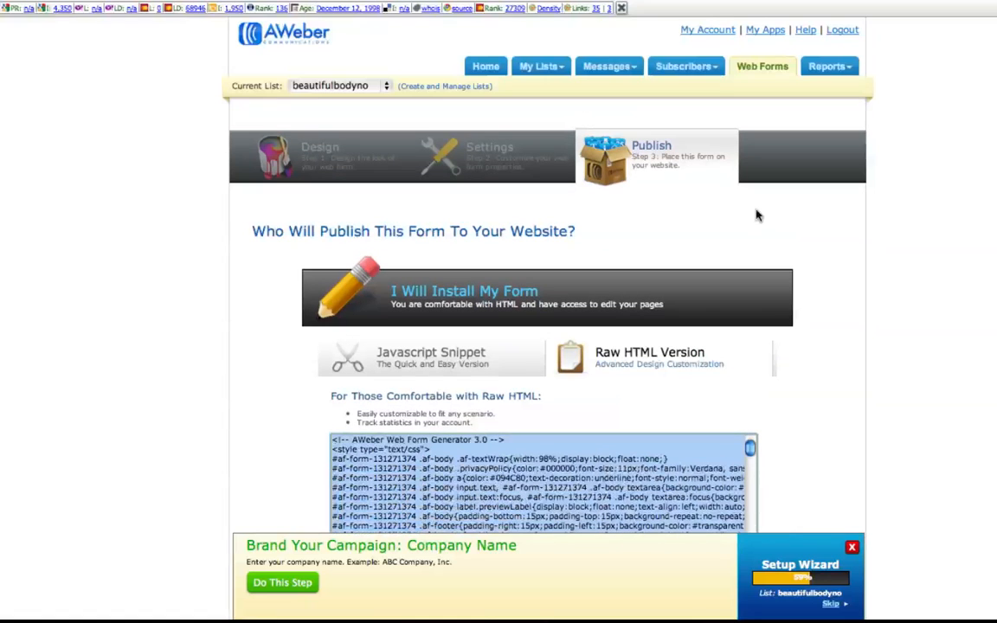
{"action": "left_click", "coordinate": [764, 67]}
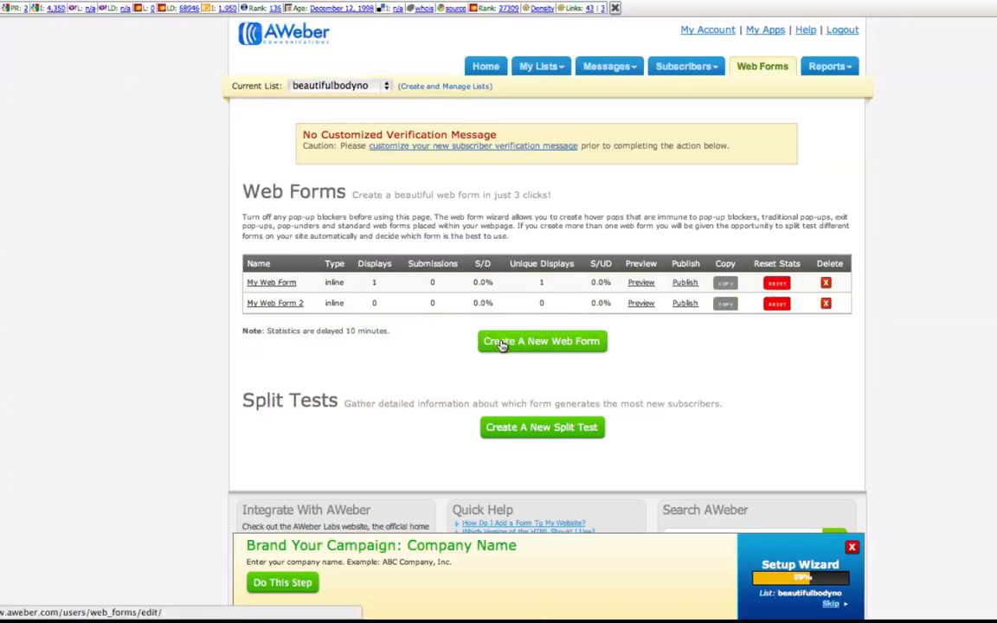
{"action": "left_click", "coordinate": [502, 344]}
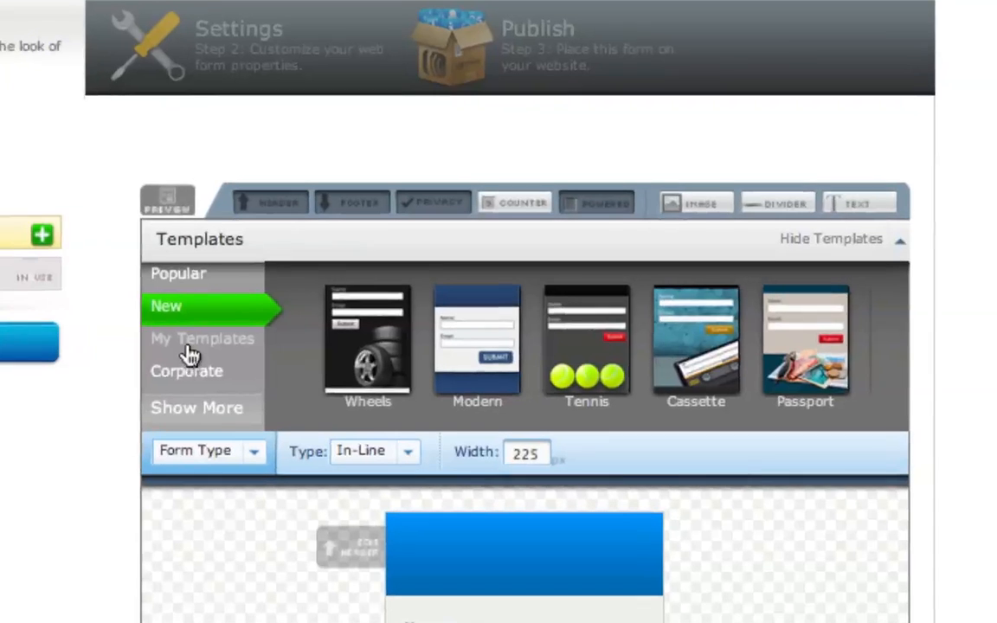
{"action": "left_click", "coordinate": [187, 417]}
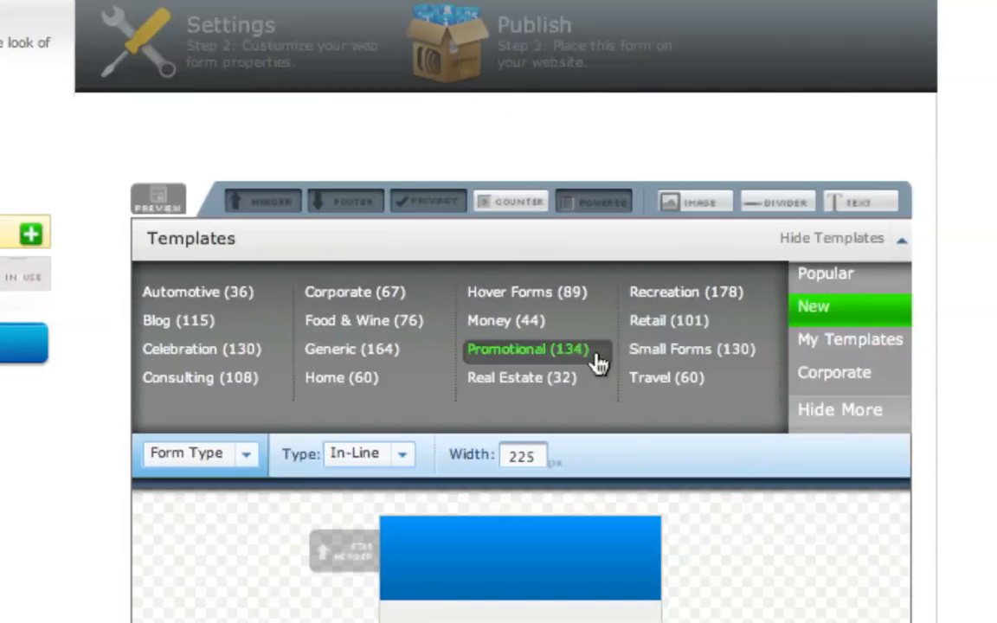
{"action": "left_click", "coordinate": [669, 298]}
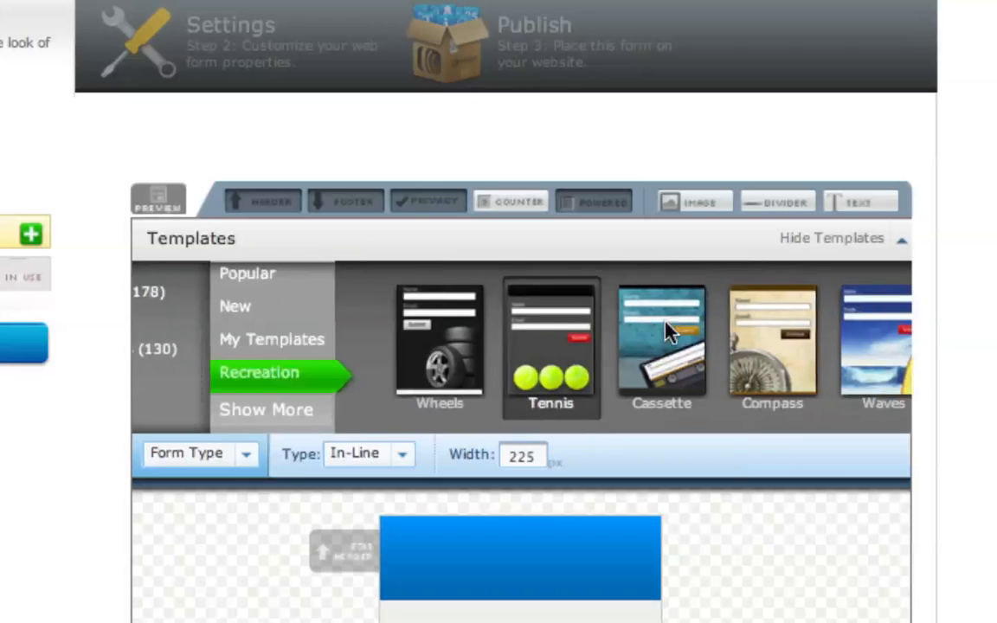
Browse further through the Recreation templates and apply the Burn template in the Evening color scheme to the web form.
{"action": "left_click", "coordinate": [885, 347]}
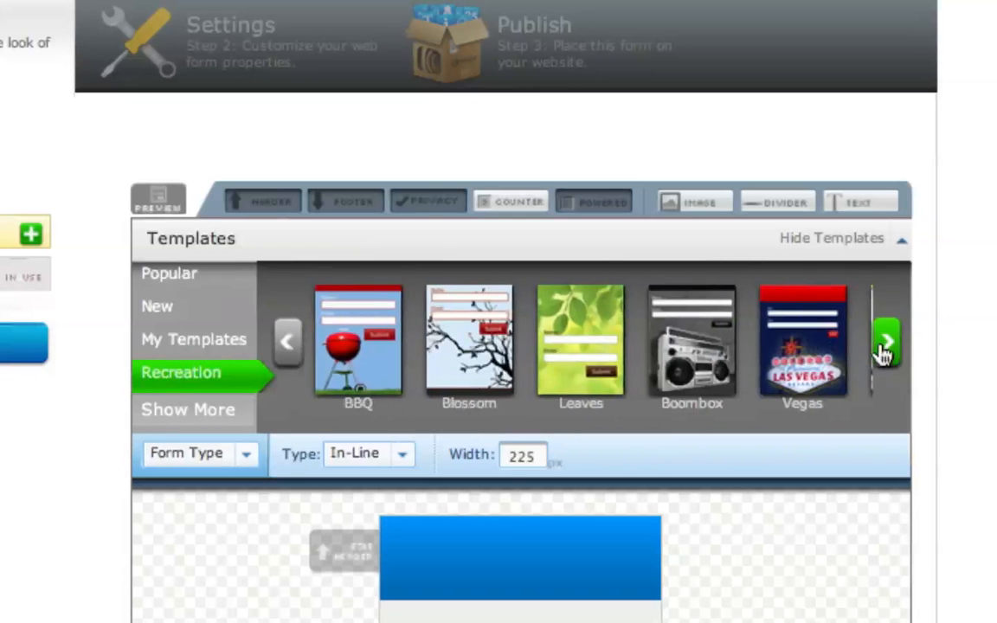
{"action": "left_click", "coordinate": [885, 346]}
{"action": "left_click", "coordinate": [884, 346]}
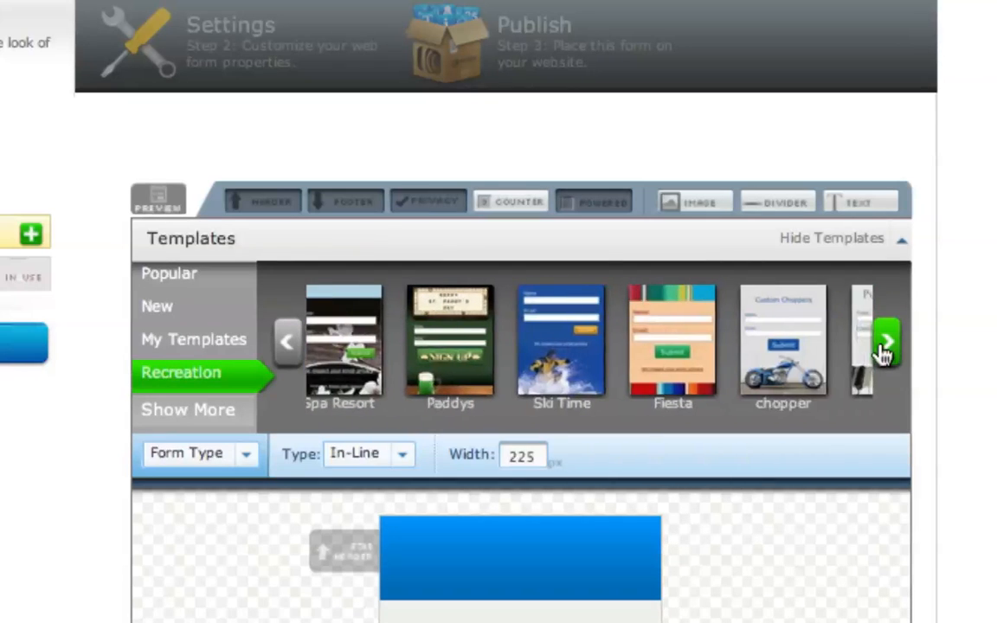
{"action": "left_click", "coordinate": [885, 346]}
{"action": "left_click", "coordinate": [885, 349]}
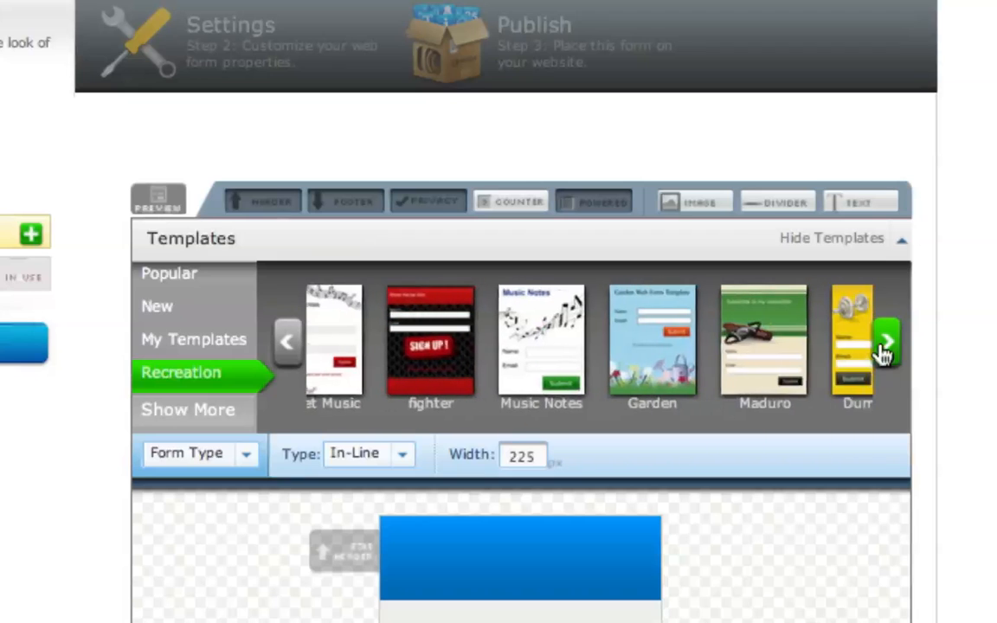
{"action": "left_click", "coordinate": [885, 348]}
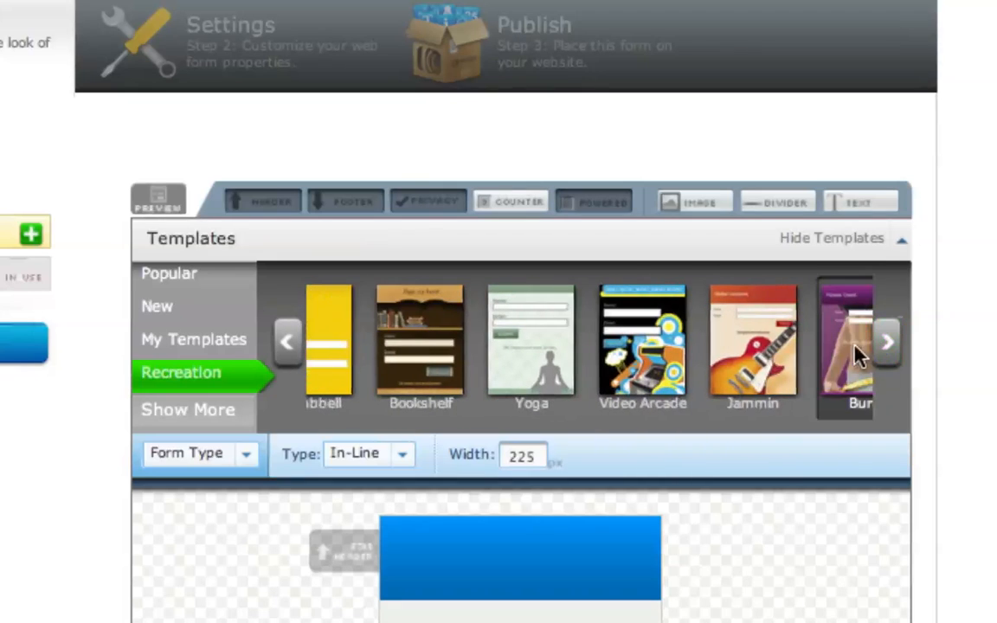
{"action": "left_click", "coordinate": [845, 357]}
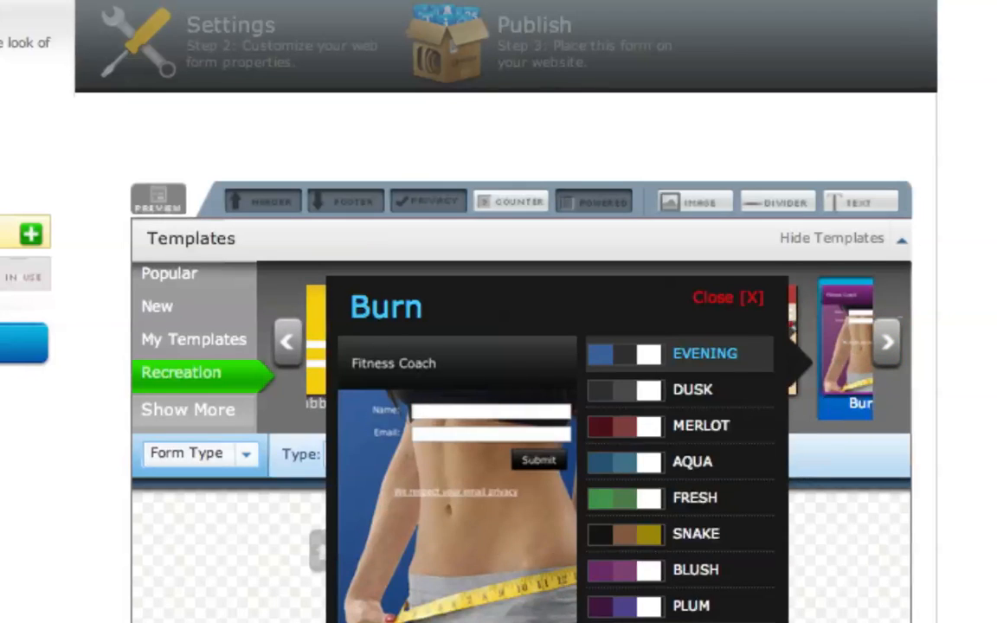
{"action": "scroll", "coordinate": [962, 352], "scroll_direction": "down", "scroll_amount": 5}
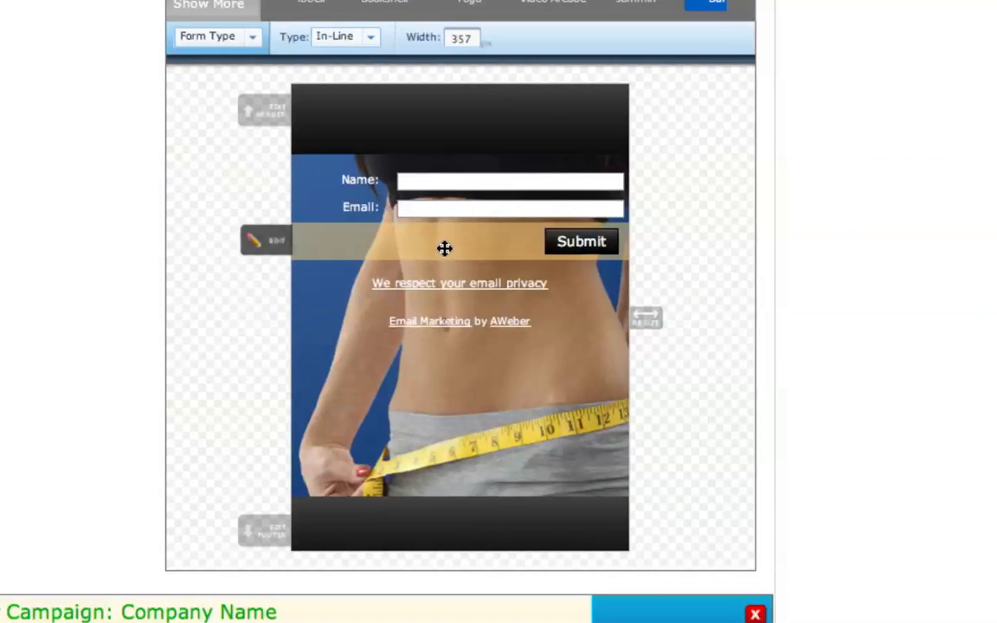
{"action": "scroll", "coordinate": [628, 74], "scroll_direction": "up", "scroll_amount": 3}
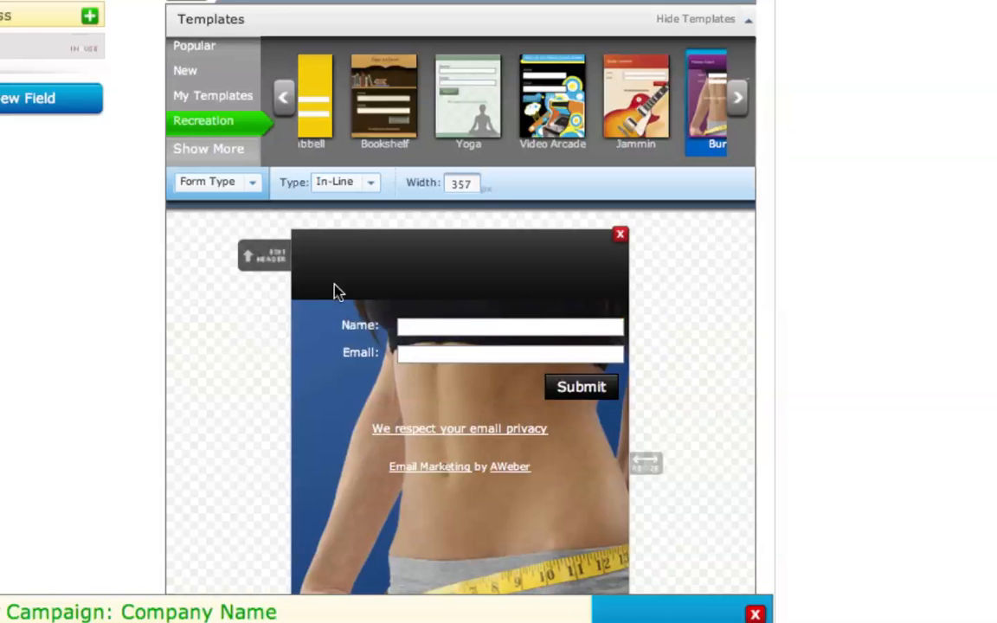
Open and close the form's header editor, and widen the form to nearly the full width of the design area.
{"action": "left_click", "coordinate": [270, 263]}
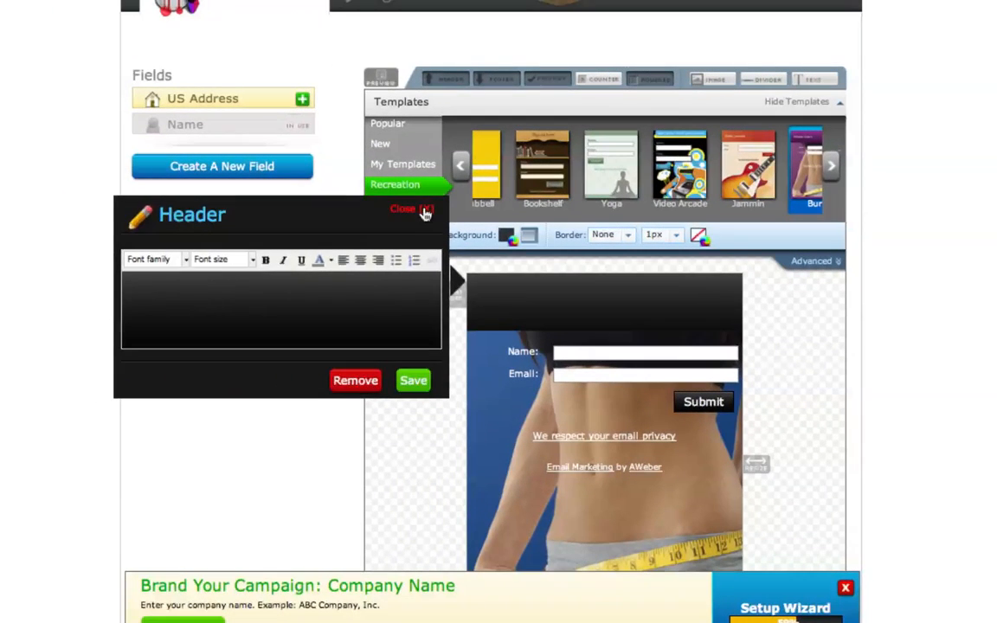
{"action": "left_click", "coordinate": [423, 210]}
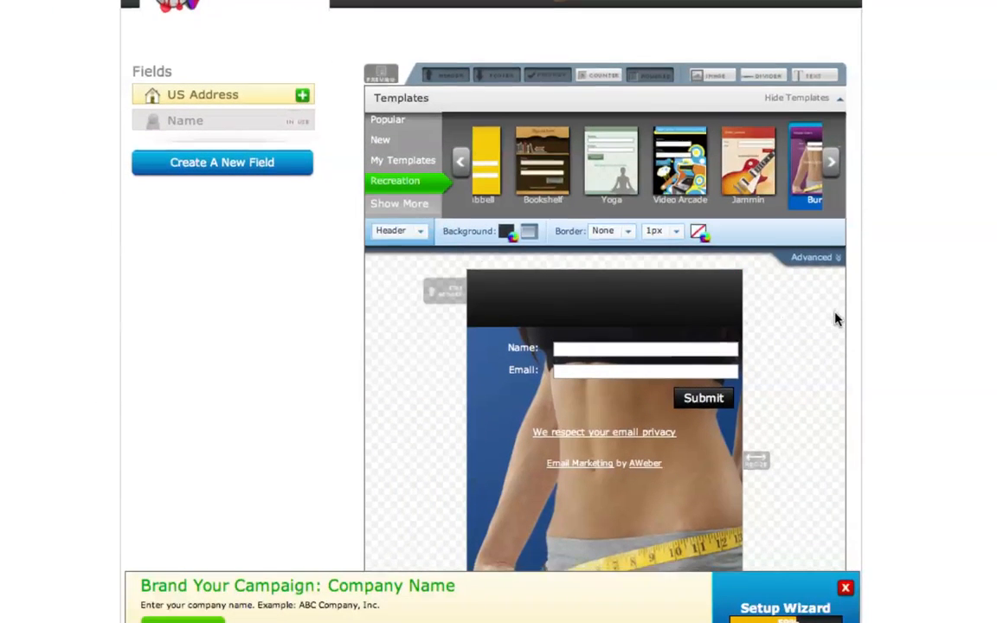
{"action": "scroll", "coordinate": [831, 316], "scroll_direction": "down", "scroll_amount": 3}
{"action": "left_click_drag", "start_coordinate": [792, 310], "coordinate": [932, 312]}
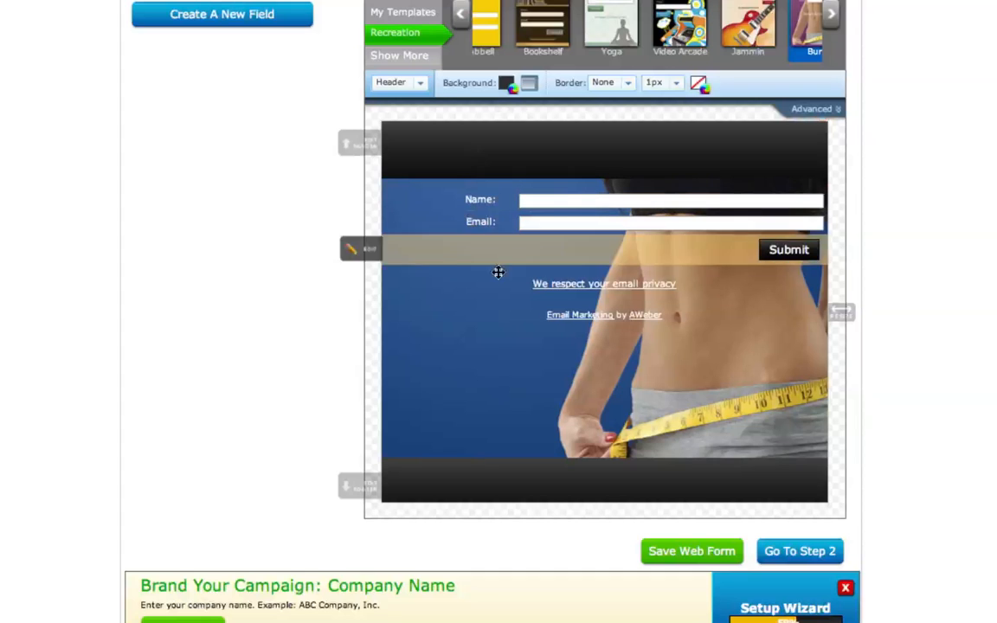
{"action": "scroll", "coordinate": [838, 294], "scroll_direction": "up", "scroll_amount": 2}
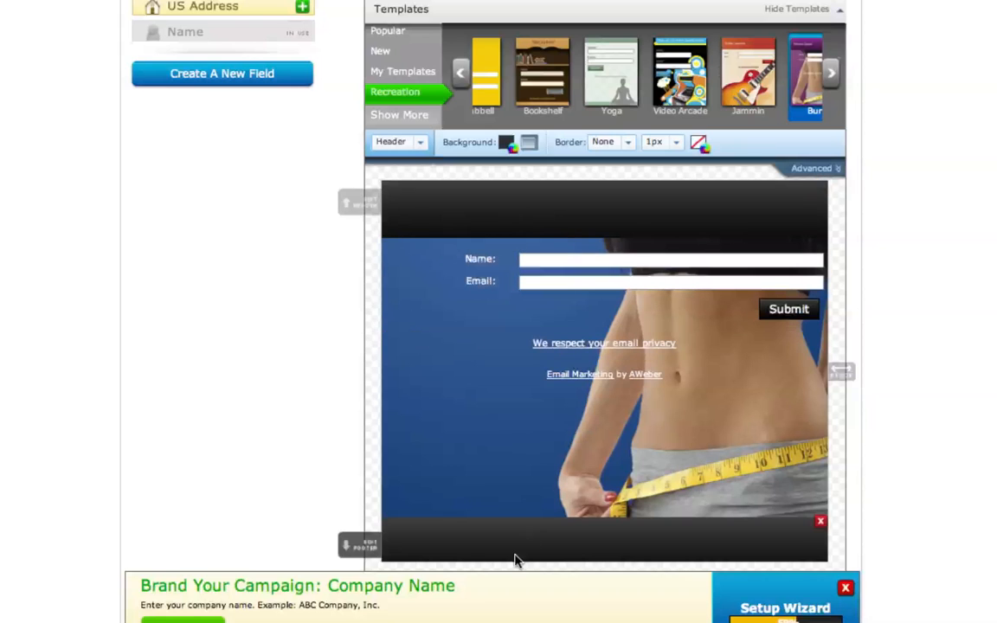
{"action": "scroll", "coordinate": [589, 428], "scroll_direction": "down", "scroll_amount": 1}
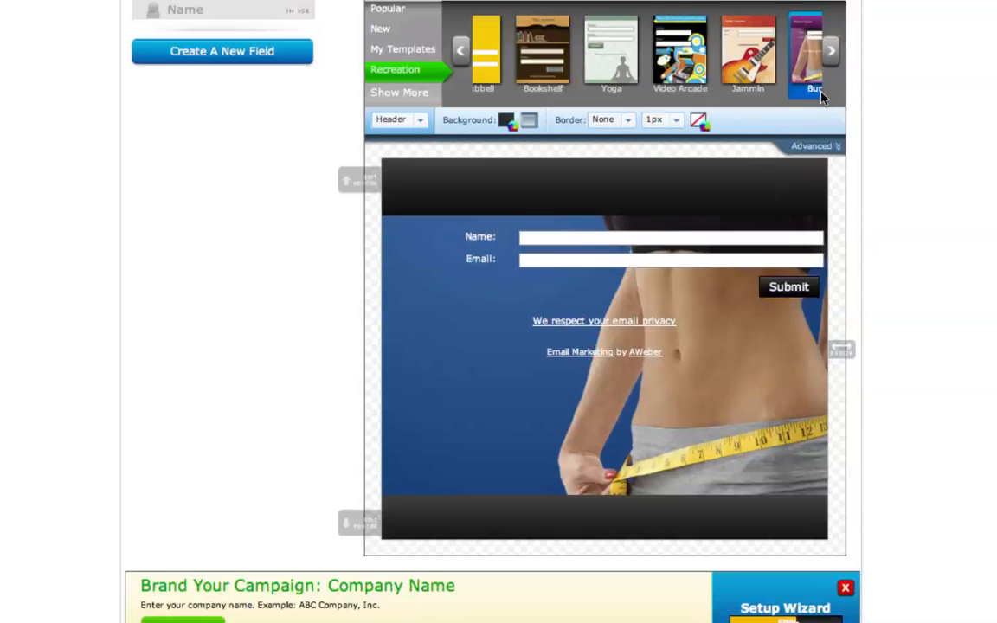
{"action": "scroll", "coordinate": [612, 71], "scroll_direction": "up", "scroll_amount": 3}
{"action": "scroll", "coordinate": [601, 479], "scroll_direction": "down", "scroll_amount": 4}
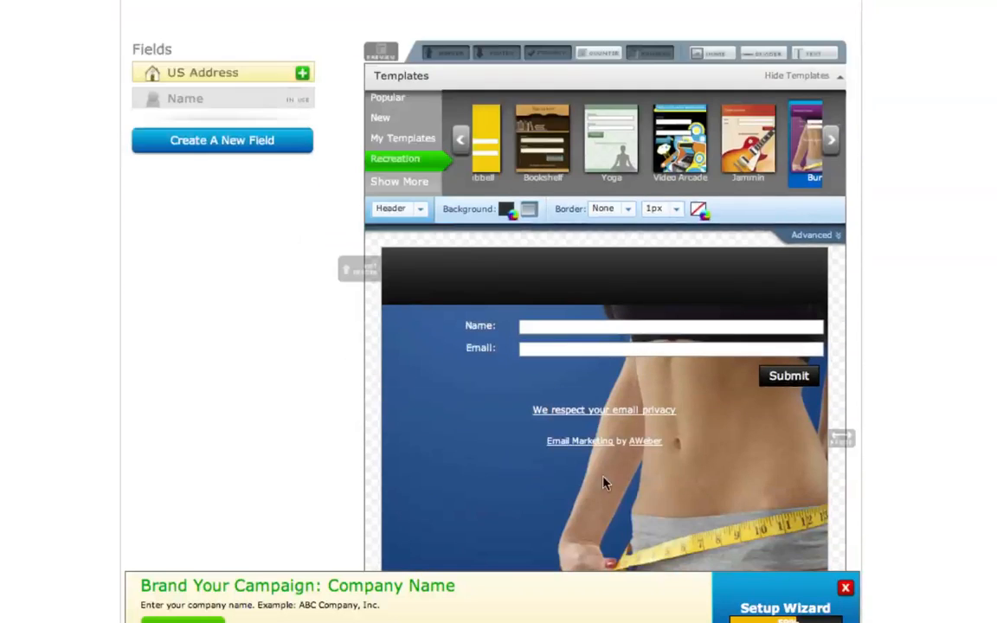
Save the web form, go to its Publish step, and choose to install the form yourself.
{"action": "left_click", "coordinate": [716, 478]}
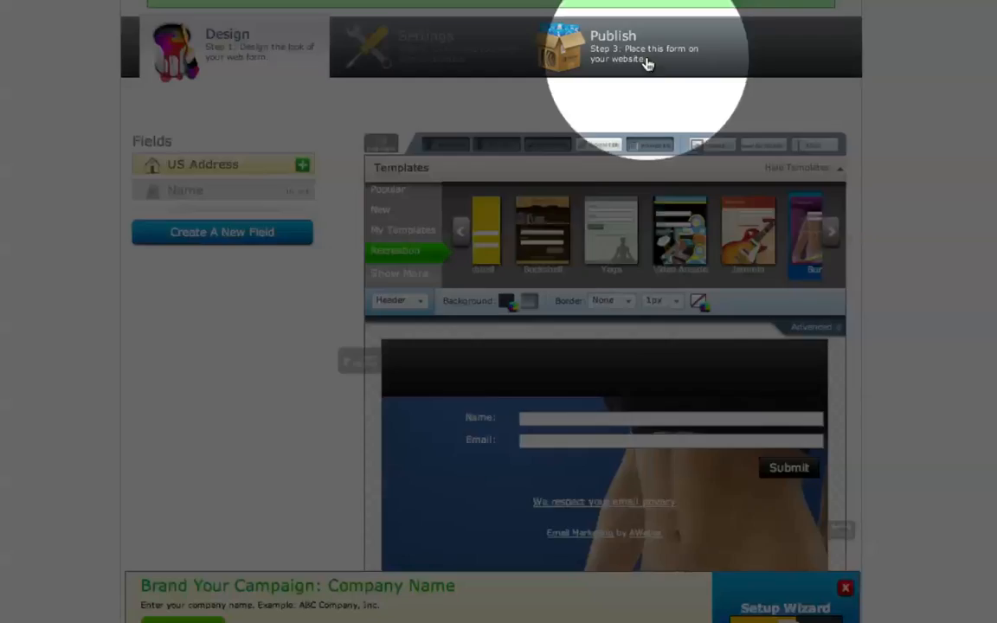
{"action": "left_click", "coordinate": [648, 62]}
{"action": "left_click", "coordinate": [496, 232]}
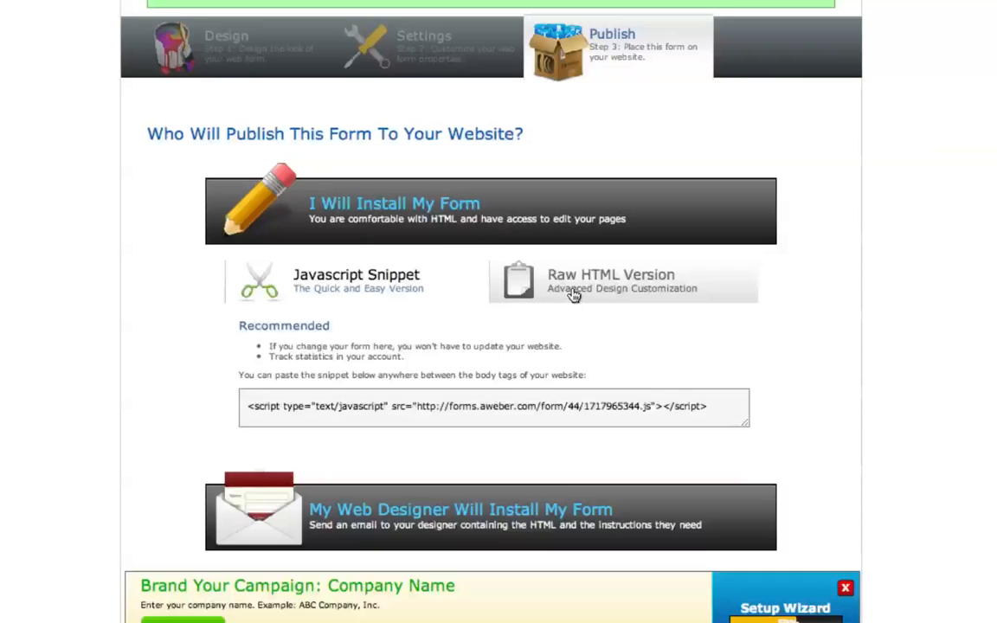
Show the Raw HTML Version of the Burn form and copy its entire code.
{"action": "left_click", "coordinate": [574, 290]}
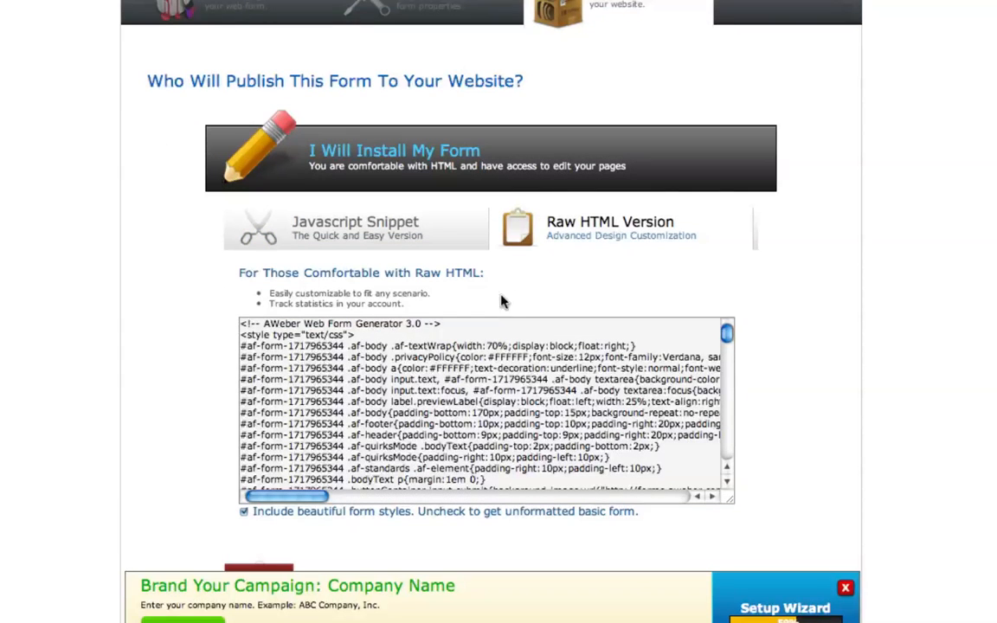
{"action": "left_click", "coordinate": [507, 323]}
{"action": "right_click", "coordinate": [421, 381]}
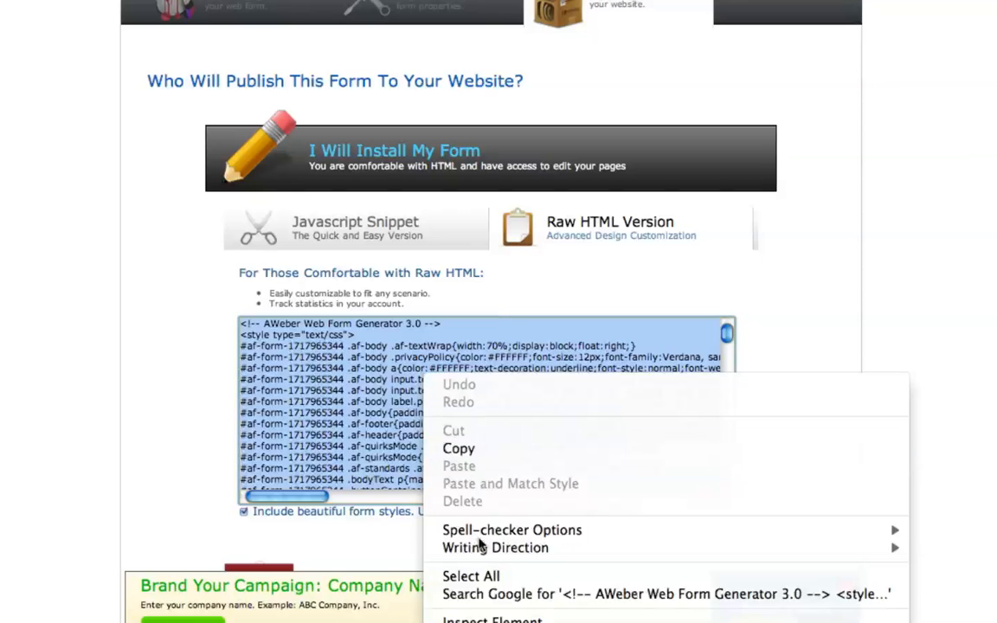
{"action": "left_click", "coordinate": [451, 576]}
{"action": "right_click", "coordinate": [415, 374]}
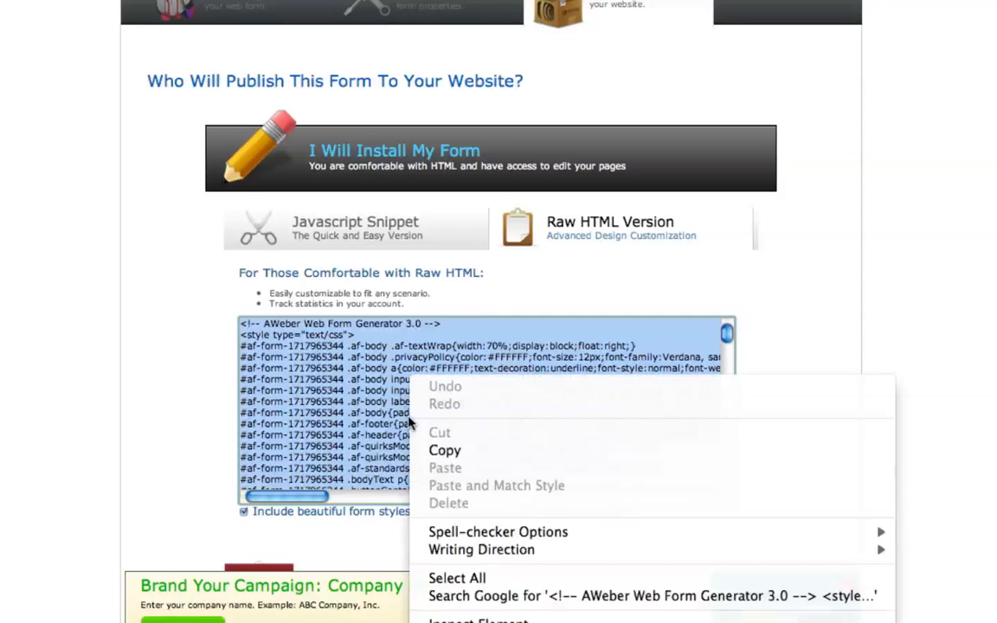
{"action": "left_click", "coordinate": [438, 449]}
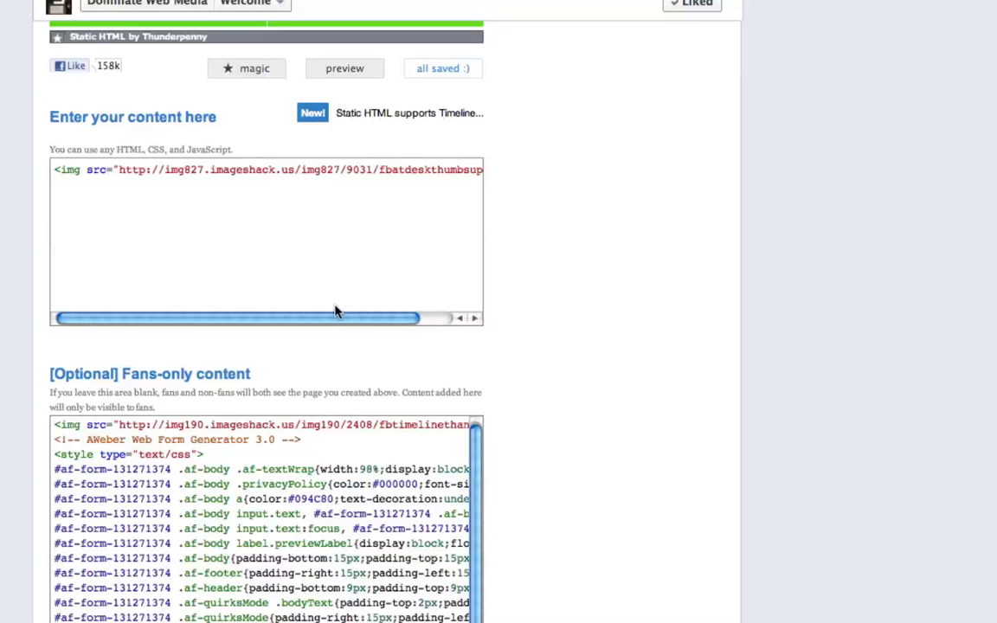
Replace the Facebook tab's entire fans-only content with the copied form code, save the changes, and reload the Welcome tab in Firefox.
{"action": "left_click", "coordinate": [53, 430]}
{"action": "key", "text": "super+a"}
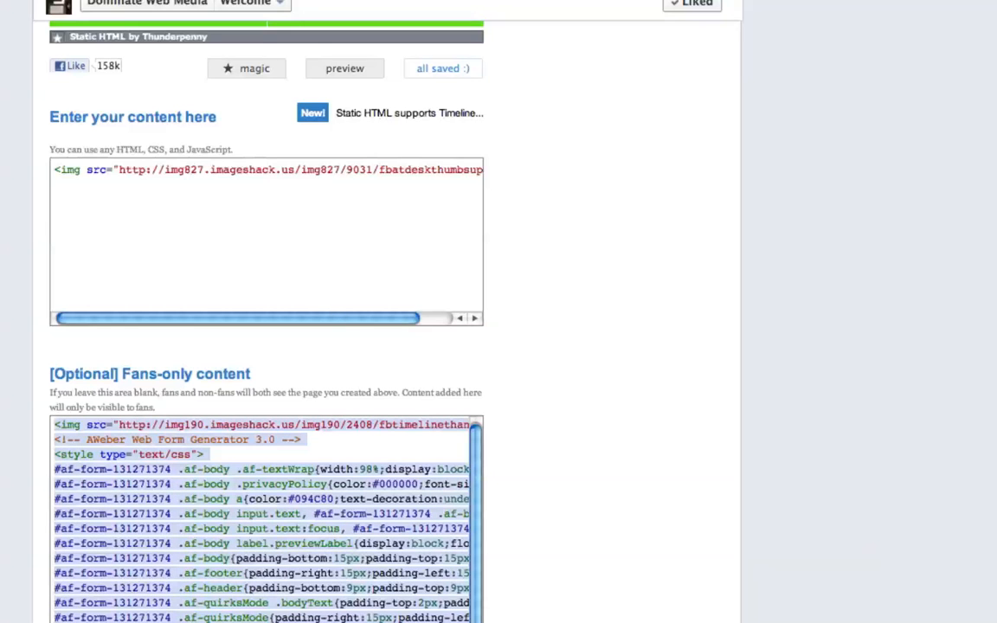
{"action": "left_click_drag", "start_coordinate": [234, 622], "coordinate": [330, 582]}
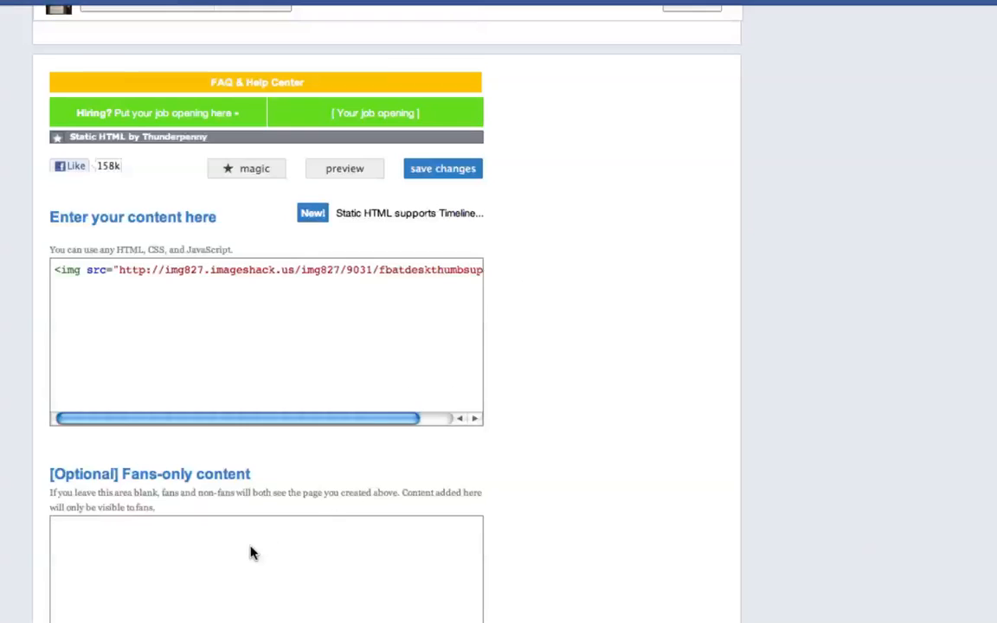
{"action": "left_click", "coordinate": [244, 540]}
{"action": "key", "text": "super+v"}
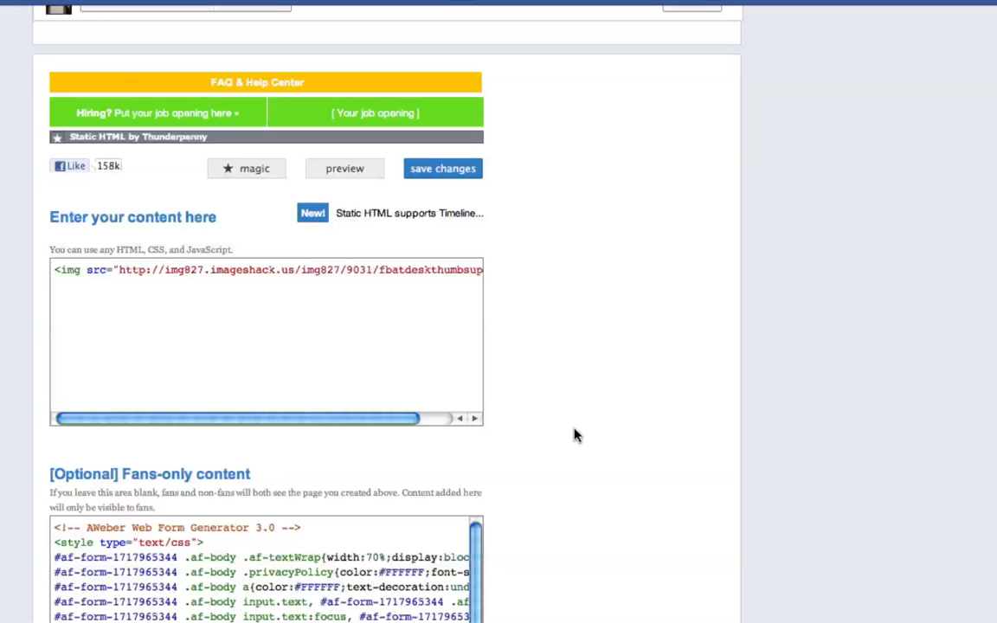
{"action": "scroll", "coordinate": [575, 424], "scroll_direction": "down", "scroll_amount": 3}
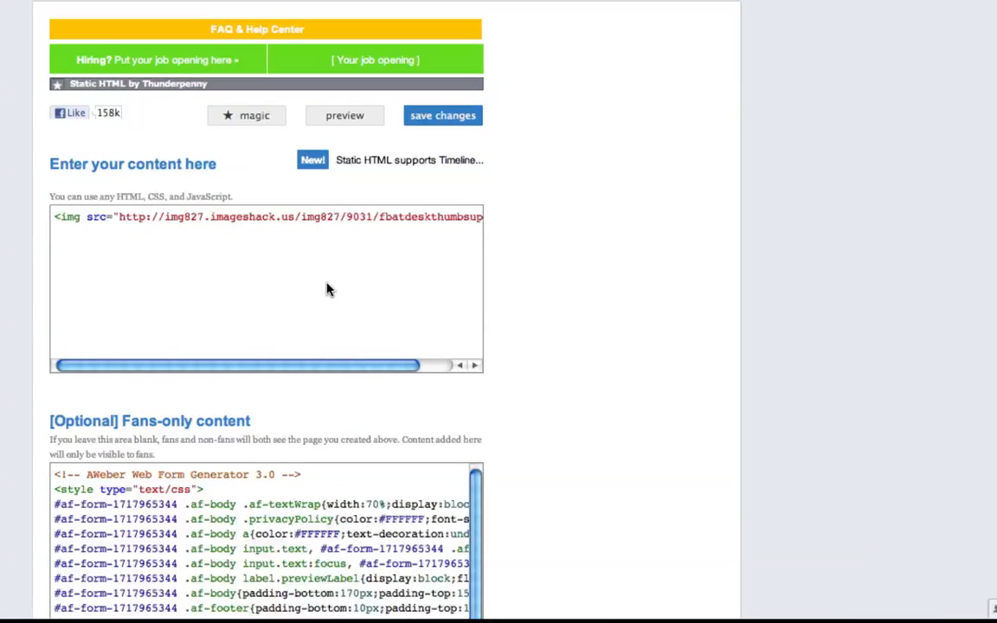
{"action": "left_click", "coordinate": [438, 122]}
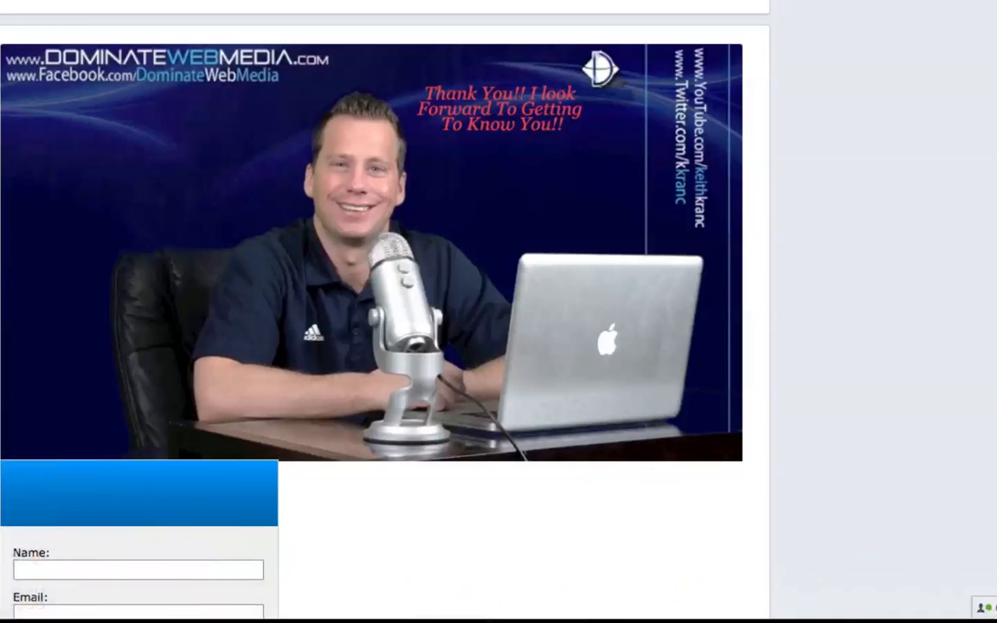
{"action": "key", "text": "super+r"}
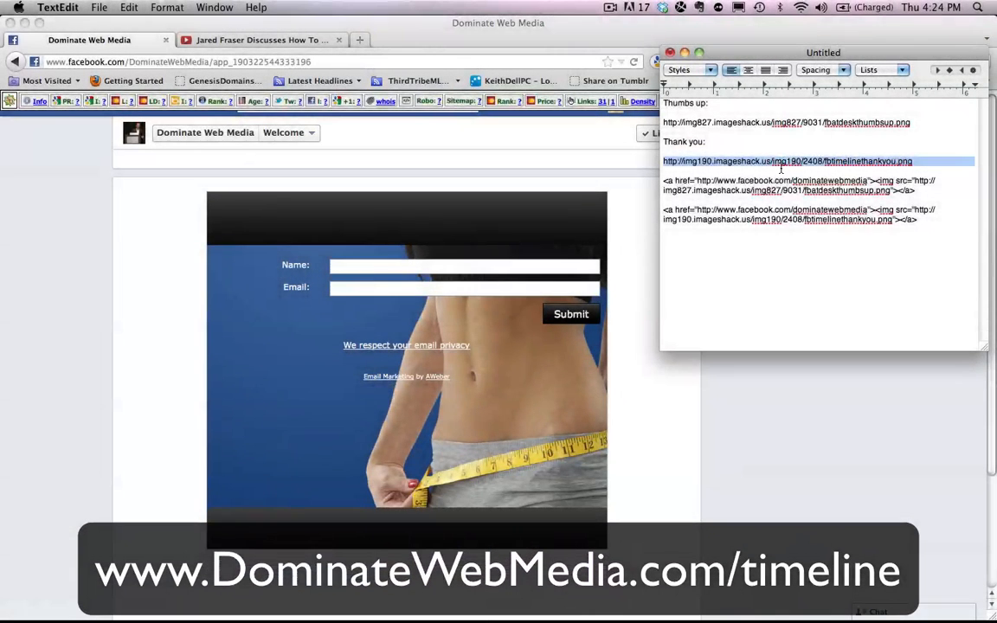
{"action": "left_click_drag", "start_coordinate": [947, 219], "coordinate": [663, 209]}
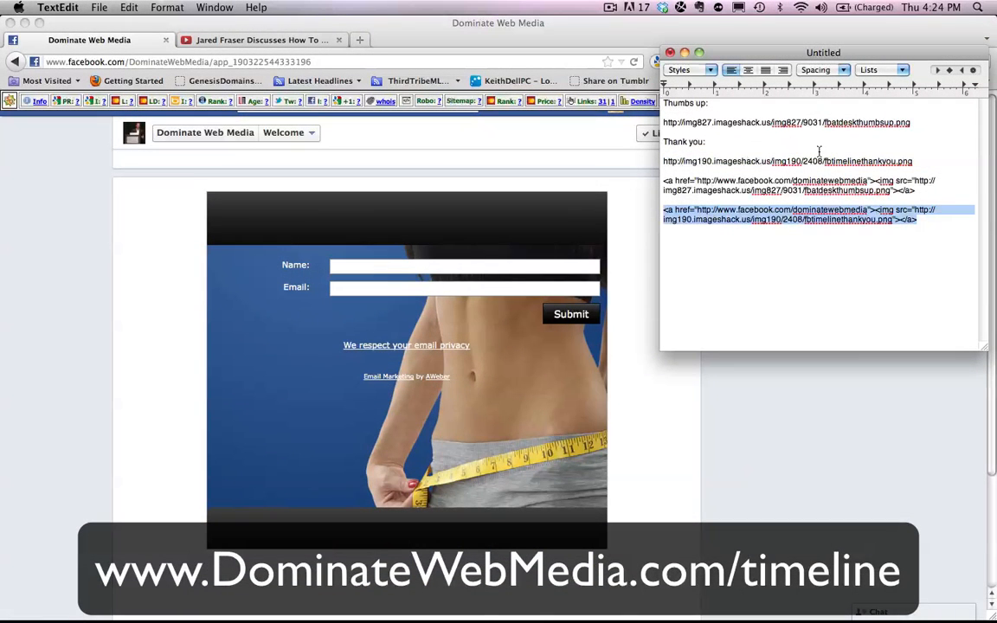
{"action": "left_click_drag", "start_coordinate": [926, 161], "coordinate": [661, 164]}
{"action": "key", "text": "super+c"}
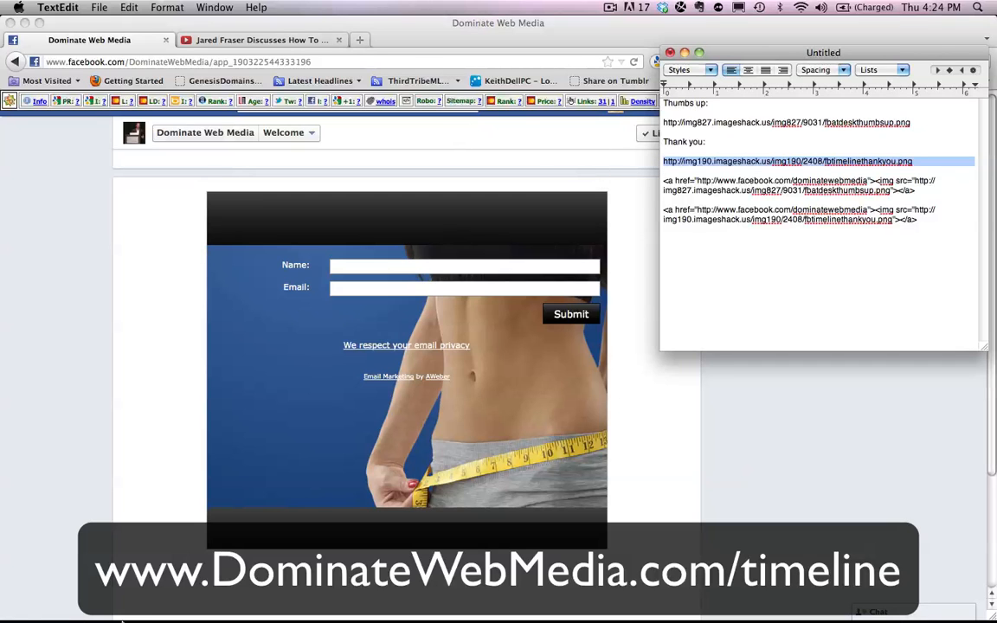
Switch to Chrome and delete all the AWeber form code from the tab's fans-only content.
{"action": "left_click", "coordinate": [95, 576]}
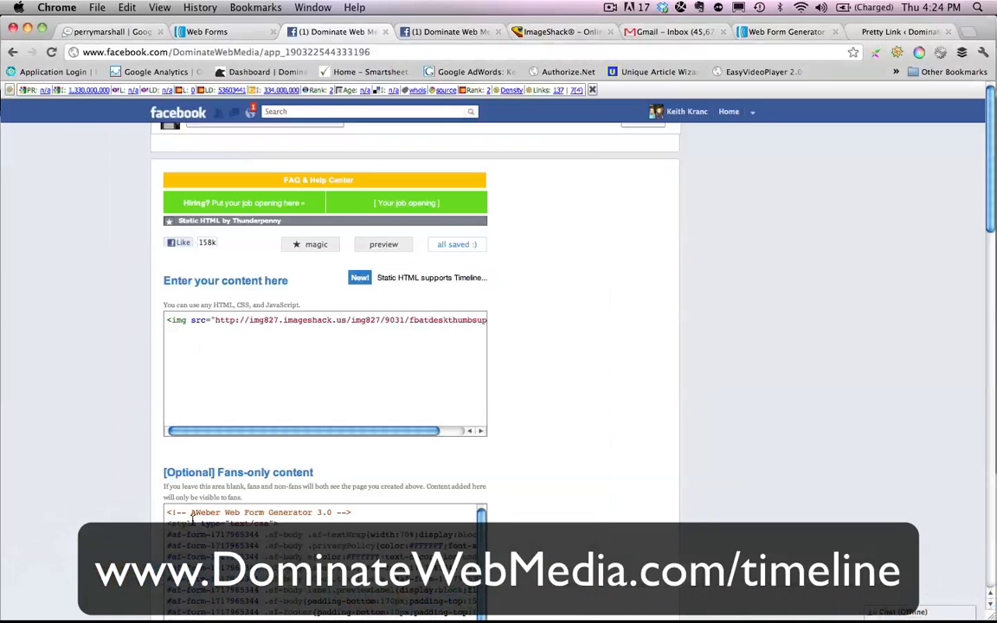
{"action": "left_click_drag", "start_coordinate": [168, 511], "coordinate": [207, 621]}
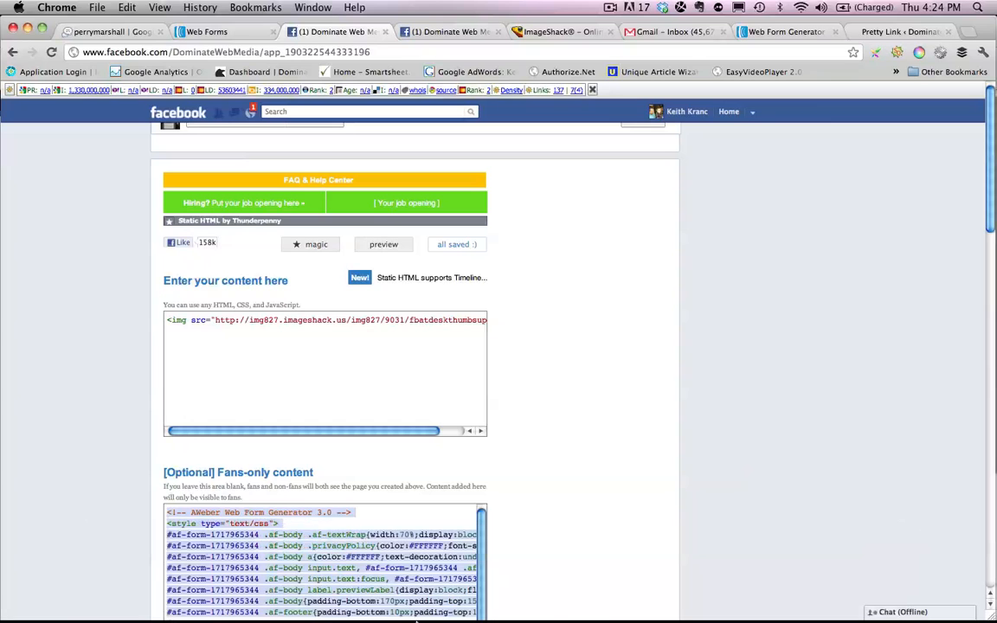
{"action": "left_click_drag", "start_coordinate": [416, 620], "coordinate": [618, 622]}
{"action": "left_click_drag", "start_coordinate": [451, 621], "coordinate": [537, 591]}
{"action": "scroll", "coordinate": [581, 502], "scroll_direction": "down", "scroll_amount": 7}
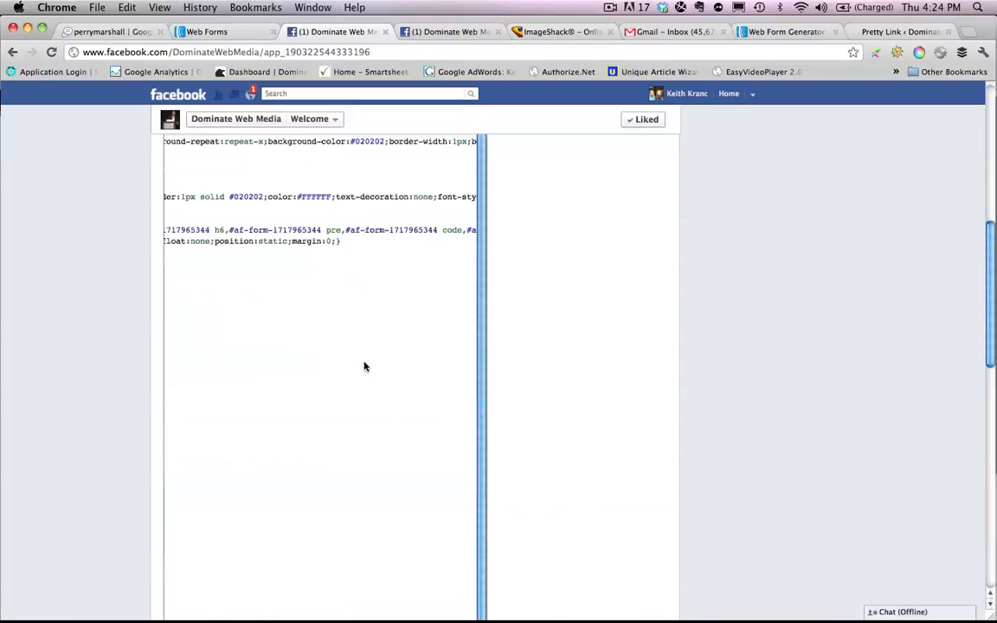
{"action": "scroll", "coordinate": [345, 460], "scroll_direction": "down", "scroll_amount": 5}
{"action": "left_click_drag", "start_coordinate": [335, 410], "coordinate": [381, 438]}
{"action": "scroll", "coordinate": [381, 441], "scroll_direction": "down", "scroll_amount": 10}
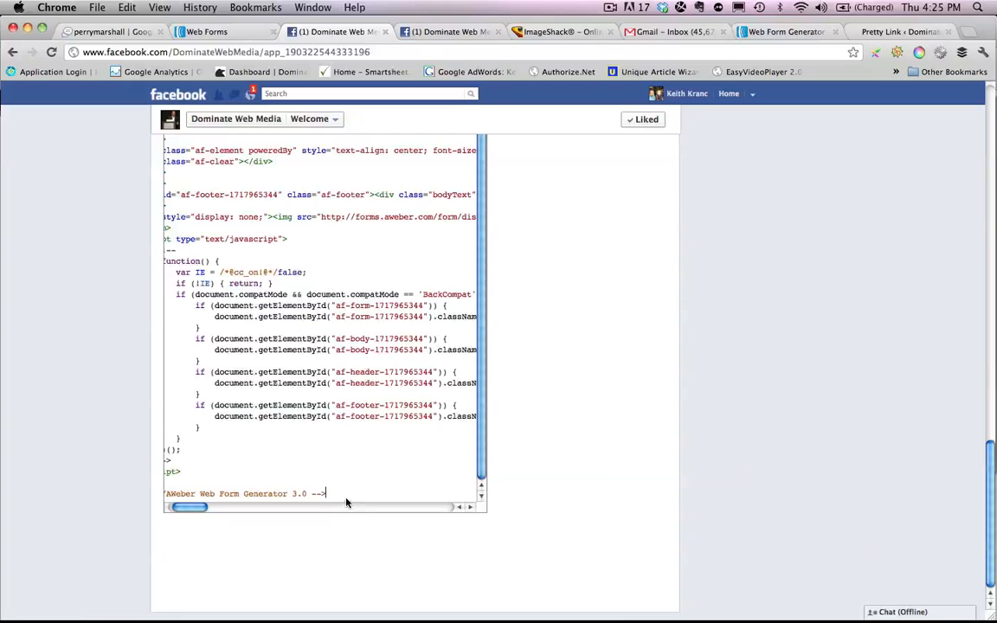
{"action": "key", "text": "super+a"}
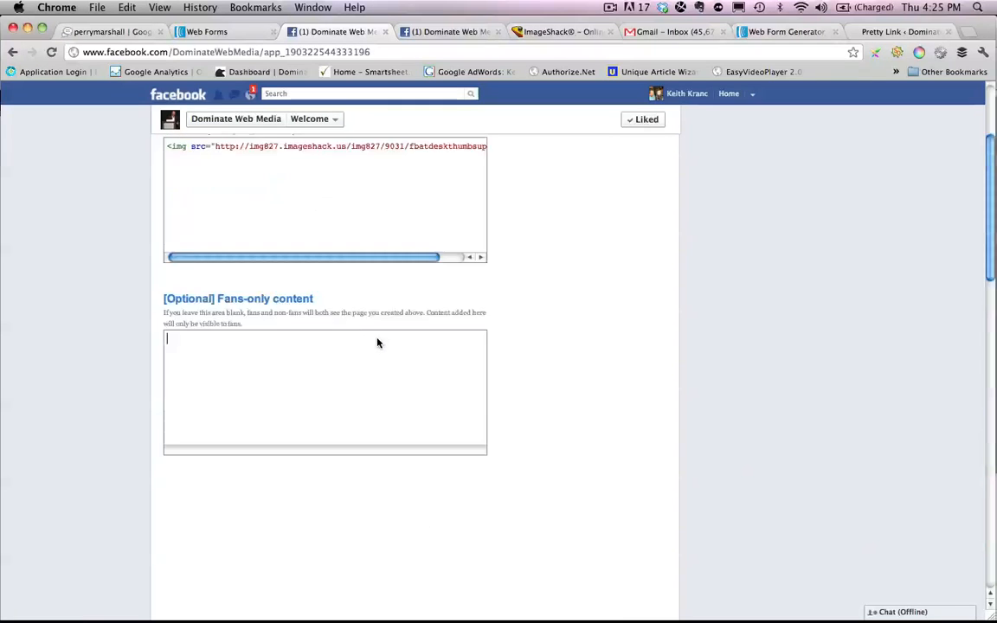
{"action": "scroll", "coordinate": [378, 340], "scroll_direction": "up", "scroll_amount": 3}
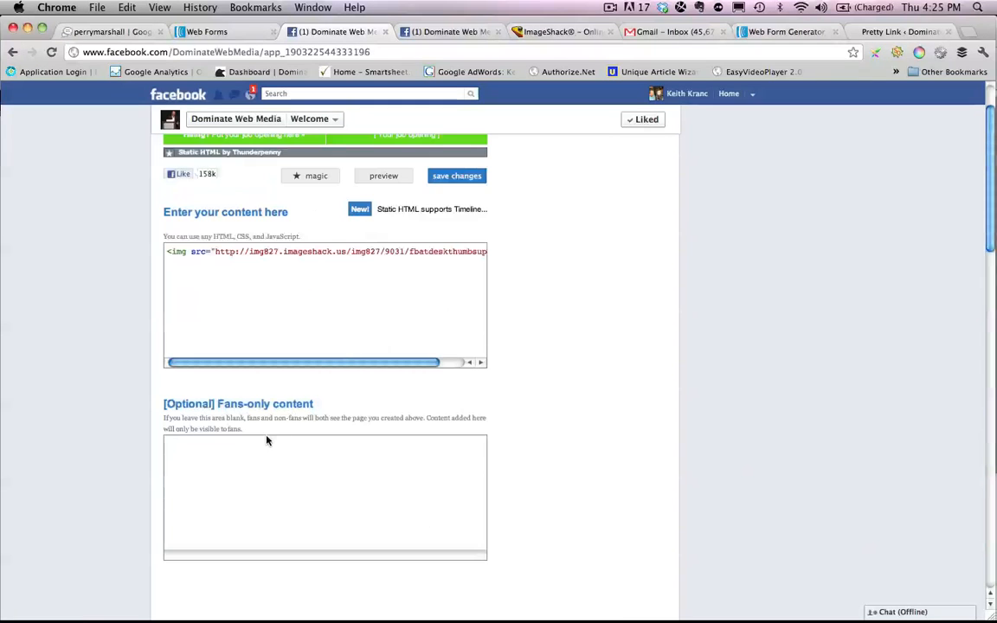
Paste the copied thank-you image URL into the fans-only content and put <img src=" in front of it.
{"action": "key", "text": "super+v"}
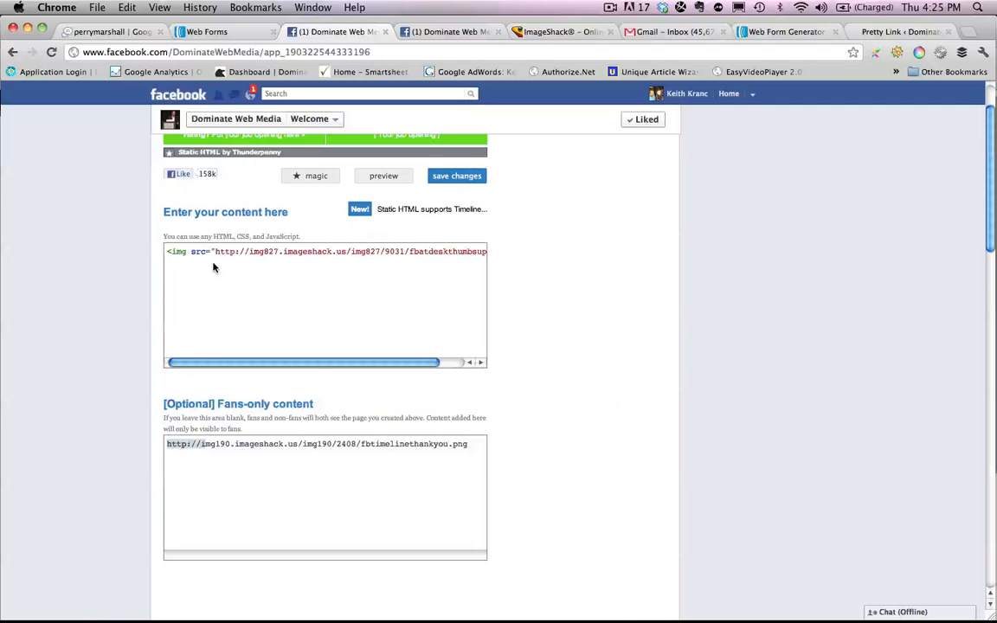
{"action": "left_click", "coordinate": [167, 445]}
{"action": "type", "text": "<img sr"}
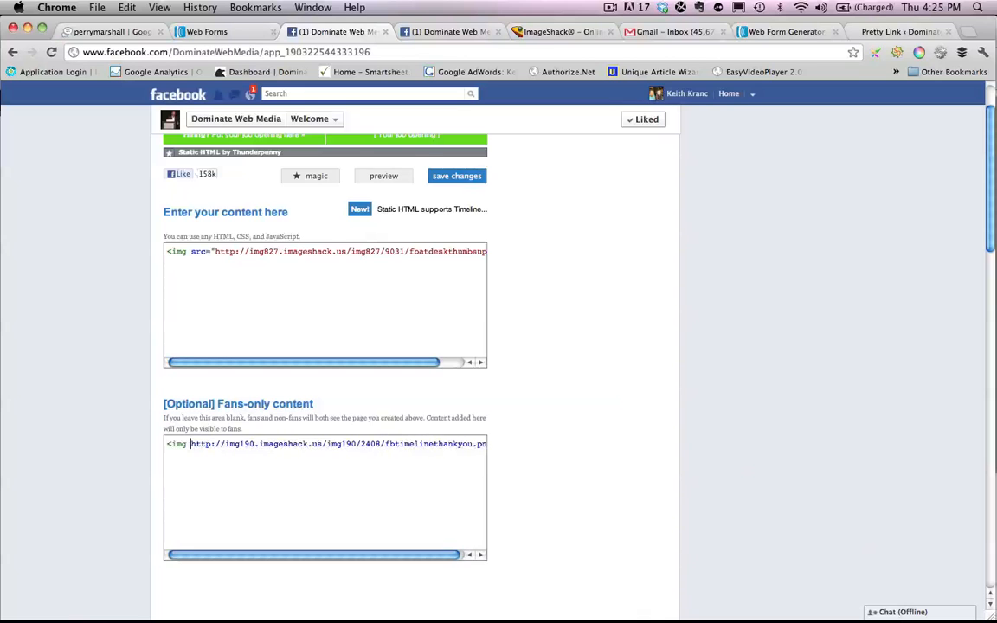
{"action": "type", "text": "c="}
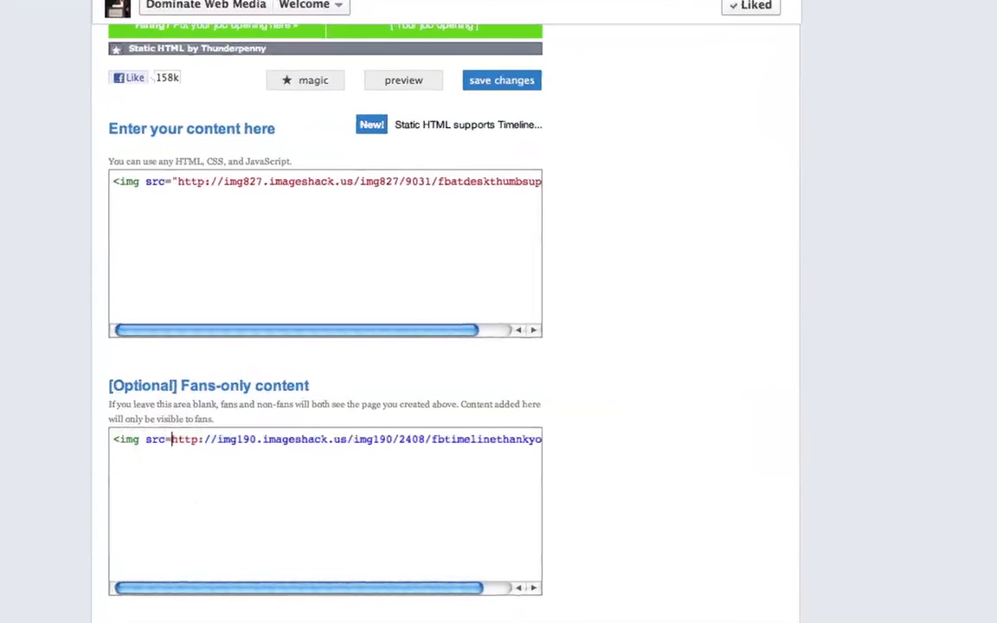
{"action": "type", "text": "\""}
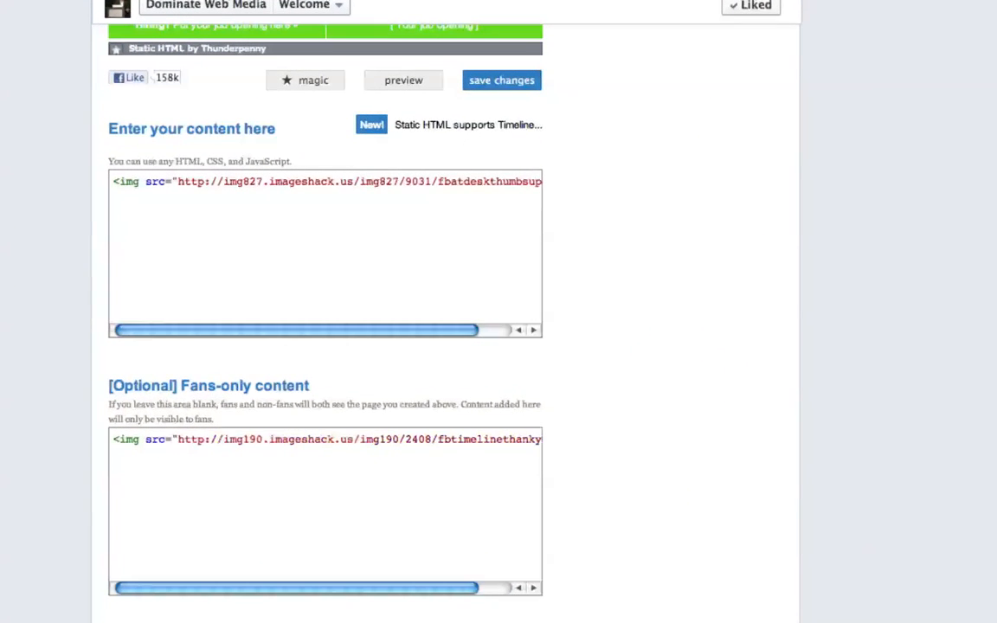
Finish the fans-only image tag by adding "> on a new line after the URL's .png ending.
{"action": "key", "text": "Right"}
{"action": "key", "text": "Right"}
{"action": "key", "text": "Right"}
{"action": "key", "text": "Right"}
{"action": "key", "text": "Right"}
{"action": "key", "text": "Right"}
{"action": "key", "text": "Right"}
{"action": "key", "text": "Right"}
{"action": "key", "text": "Right"}
{"action": "key", "text": "Right"}
{"action": "left_click_drag", "start_coordinate": [473, 588], "coordinate": [506, 589]}
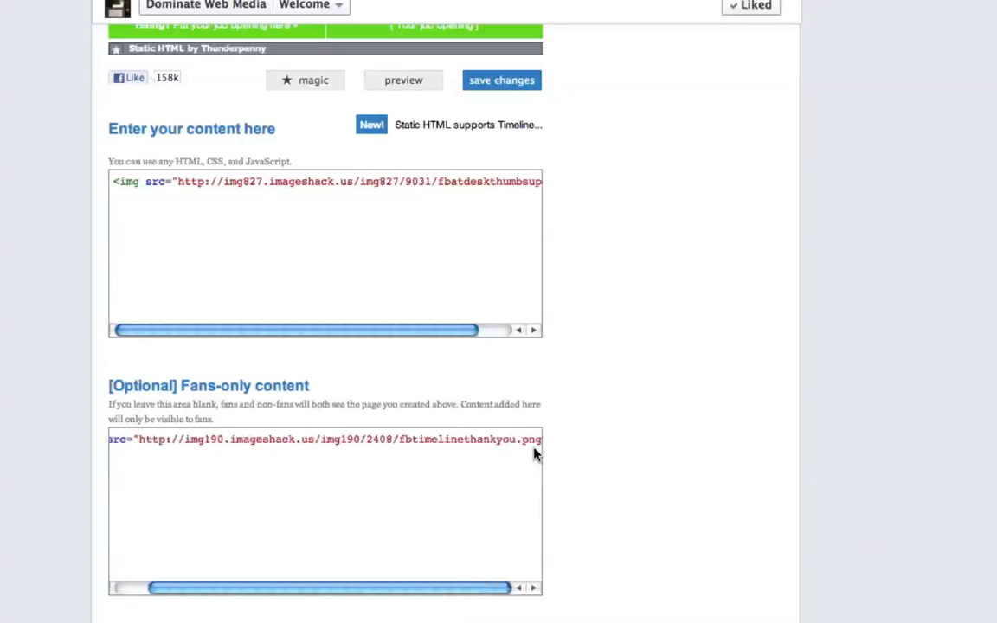
{"action": "key", "text": "Return"}
{"action": "type", "text": "\""}
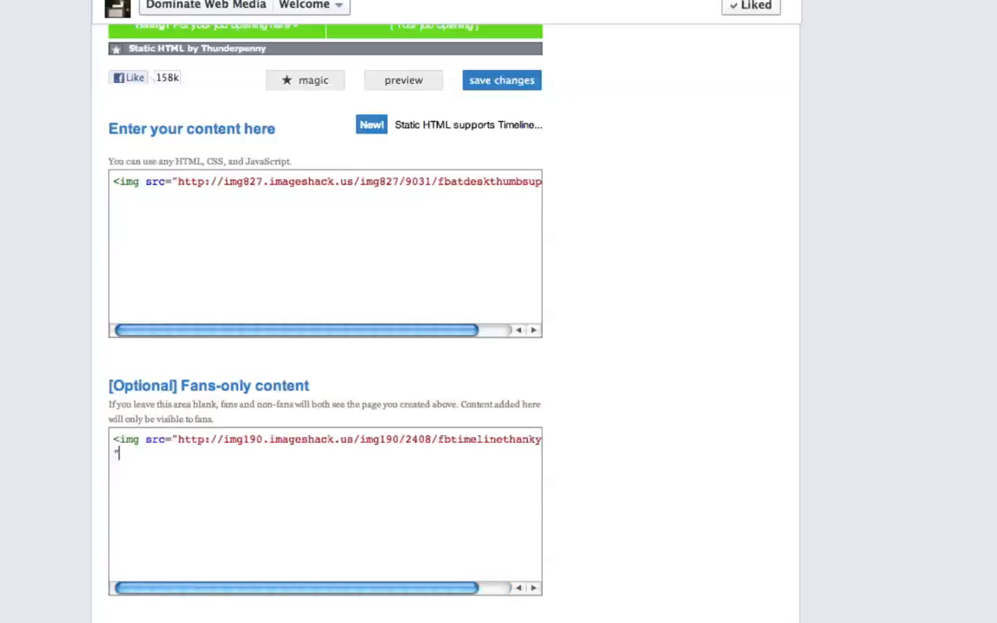
{"action": "type", "text": ">"}
{"action": "left_click_drag", "start_coordinate": [472, 592], "coordinate": [436, 589]}
Save the tab's changes, switch to Firefox and reload the Welcome tab to check the fans-only image.
{"action": "left_click", "coordinate": [500, 82]}
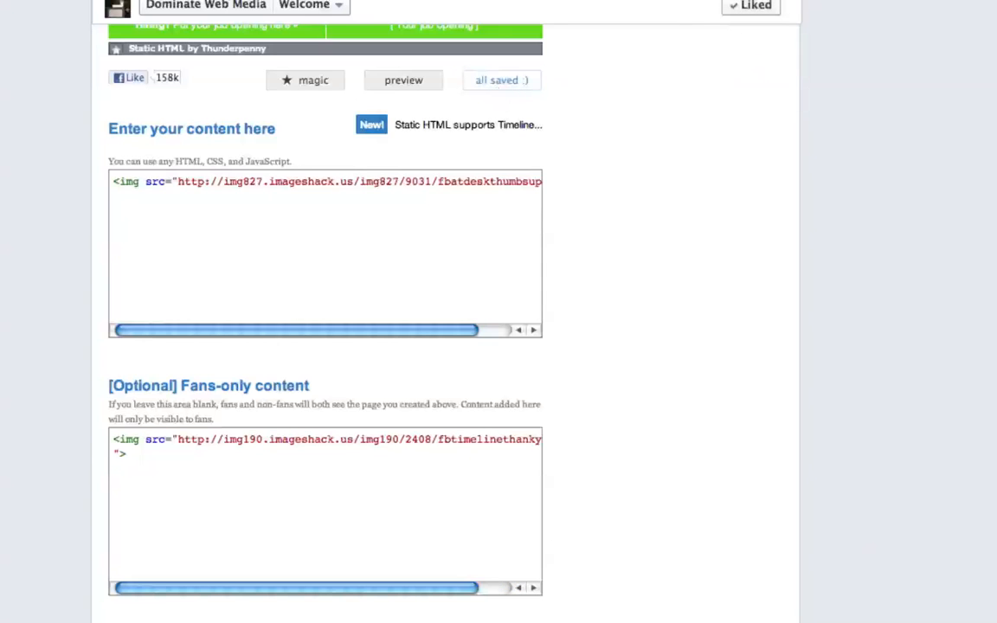
{"action": "left_click", "coordinate": [5, 594]}
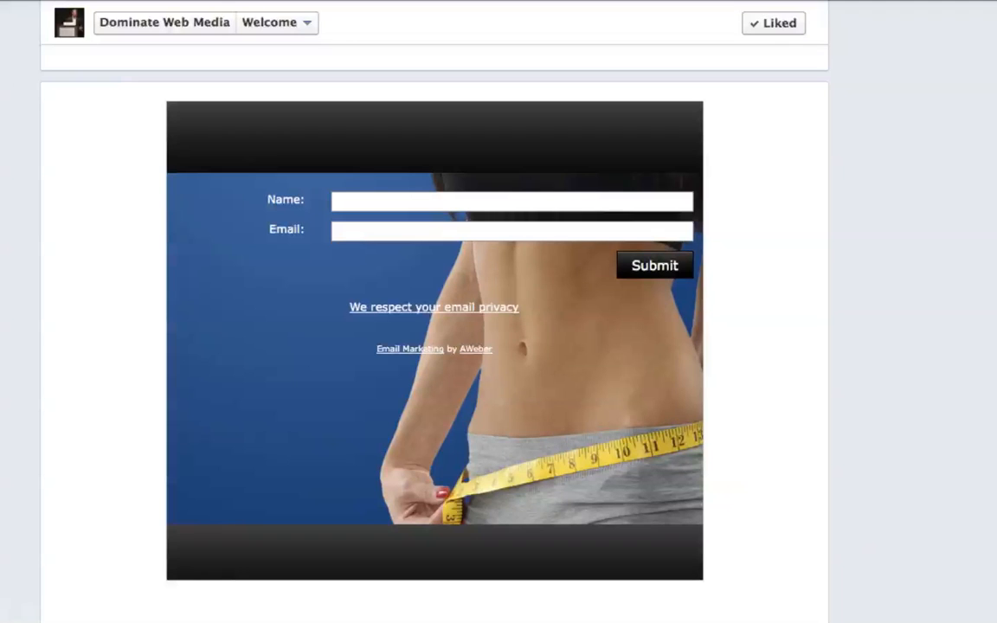
{"action": "left_click", "coordinate": [634, 61]}
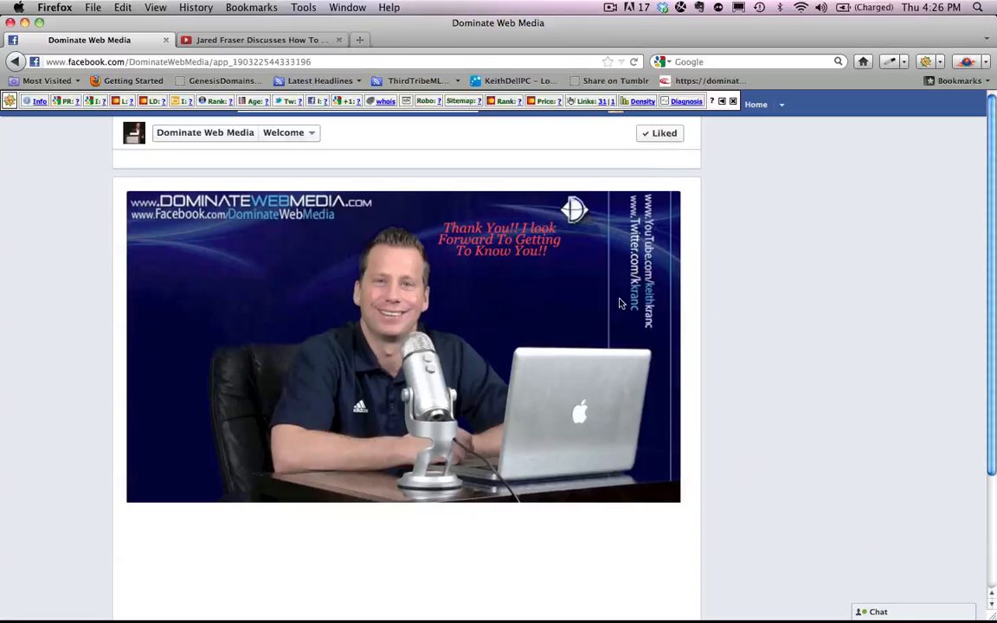
Switch back to Chrome, open the main Dominate Web Media page and hide its Admin Panel.
{"action": "mouse_move", "coordinate": [340, 574]}
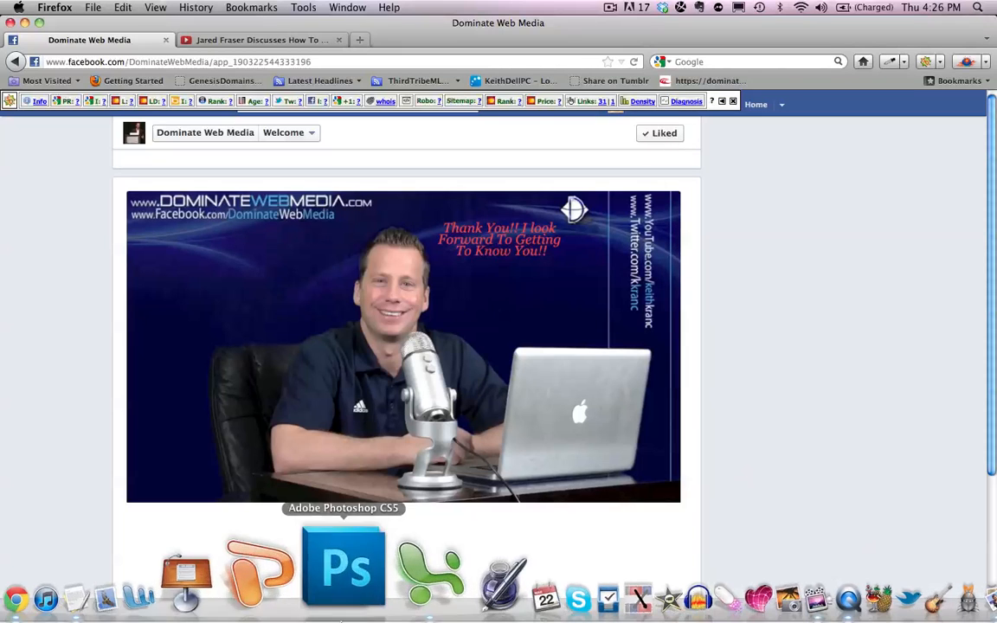
{"action": "left_click", "coordinate": [135, 572]}
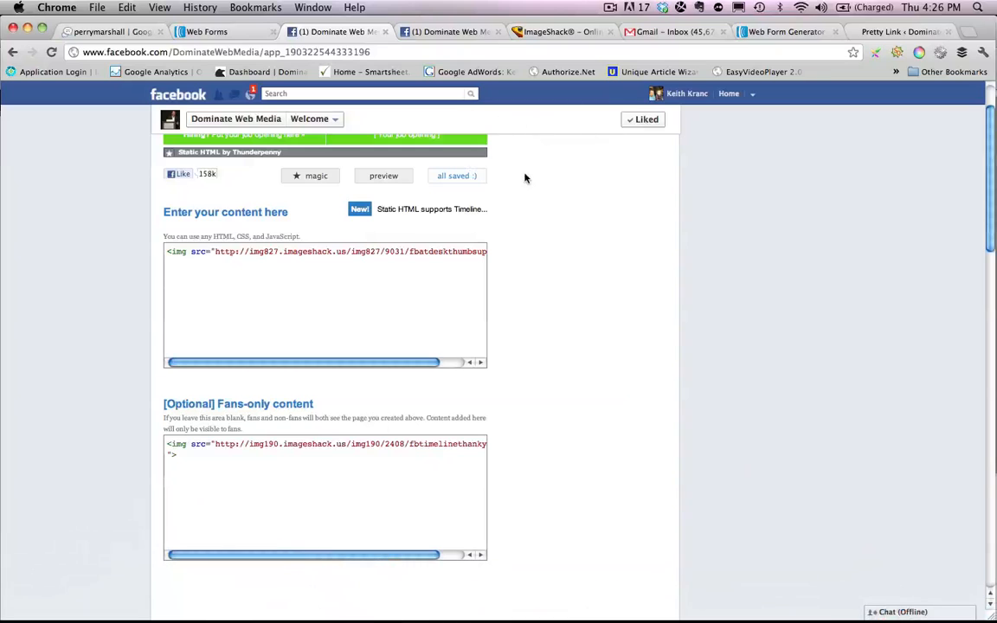
{"action": "left_click", "coordinate": [233, 124]}
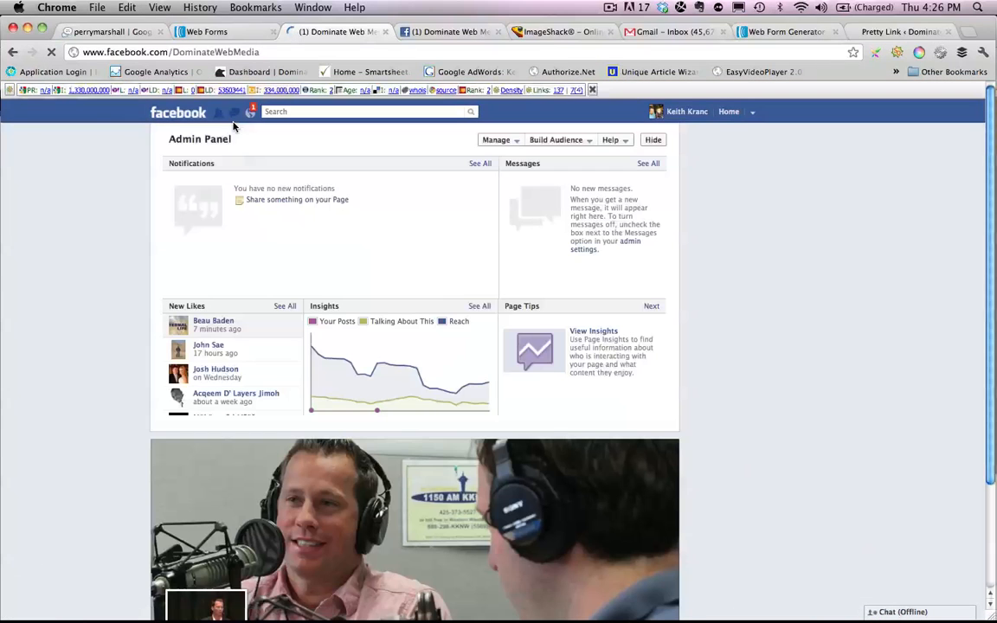
{"action": "left_click", "coordinate": [655, 141]}
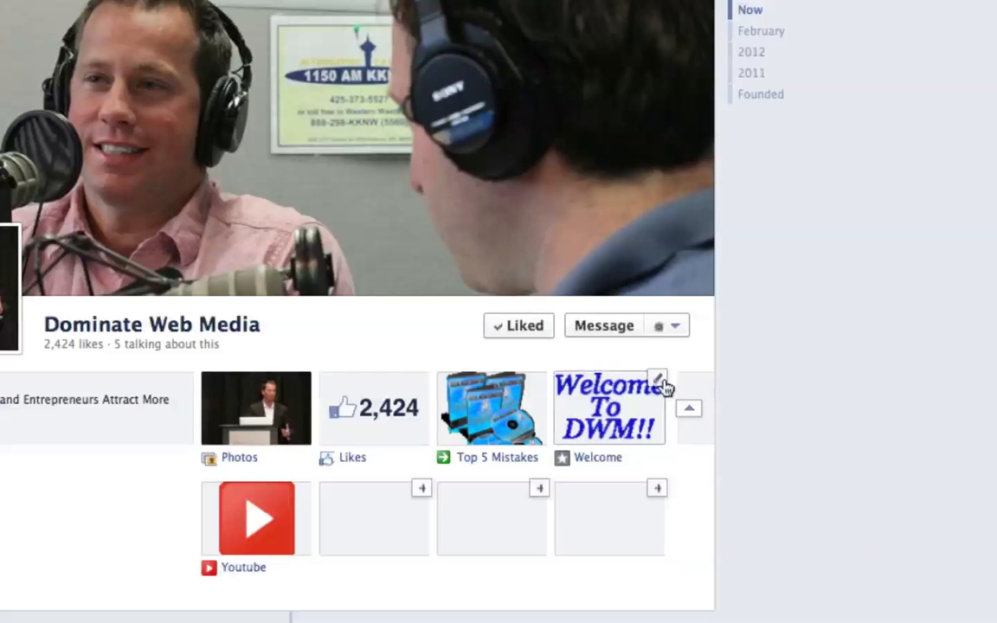
{"action": "left_click", "coordinate": [658, 382]}
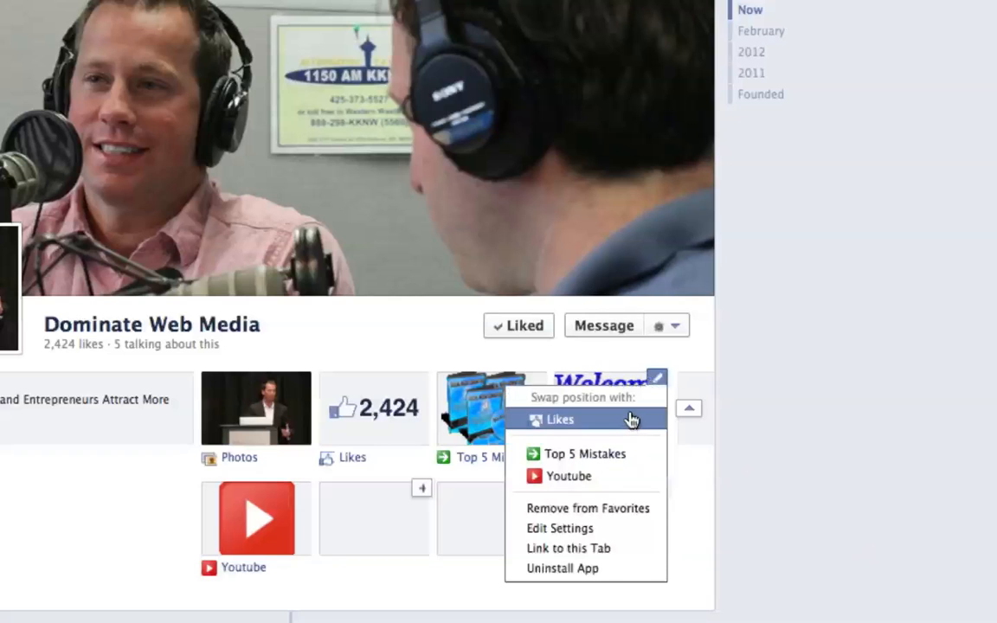
{"action": "left_click", "coordinate": [573, 551]}
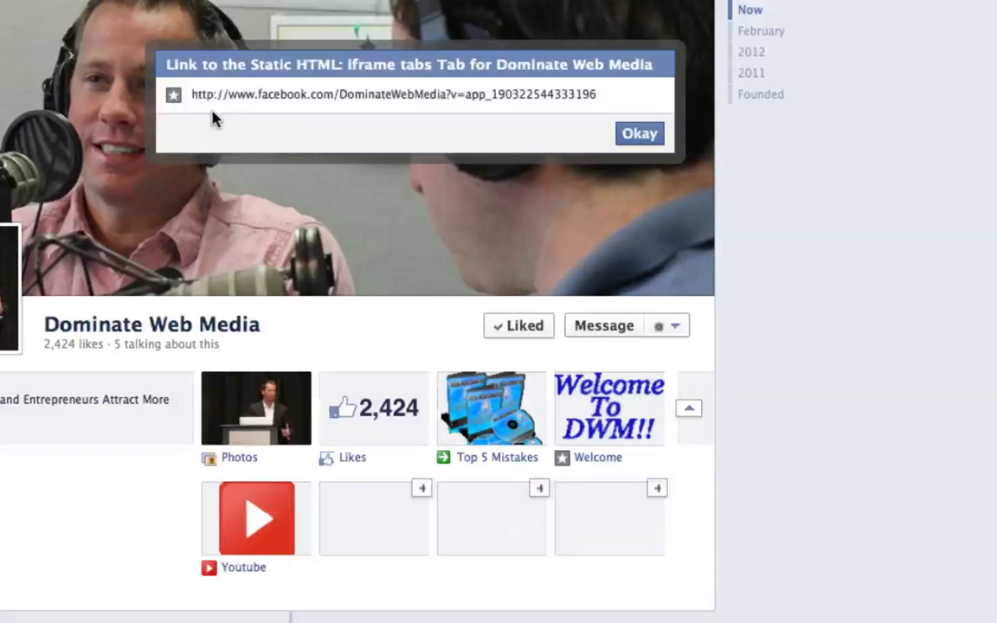
{"action": "left_click", "coordinate": [195, 97]}
{"action": "key", "text": "super+c"}
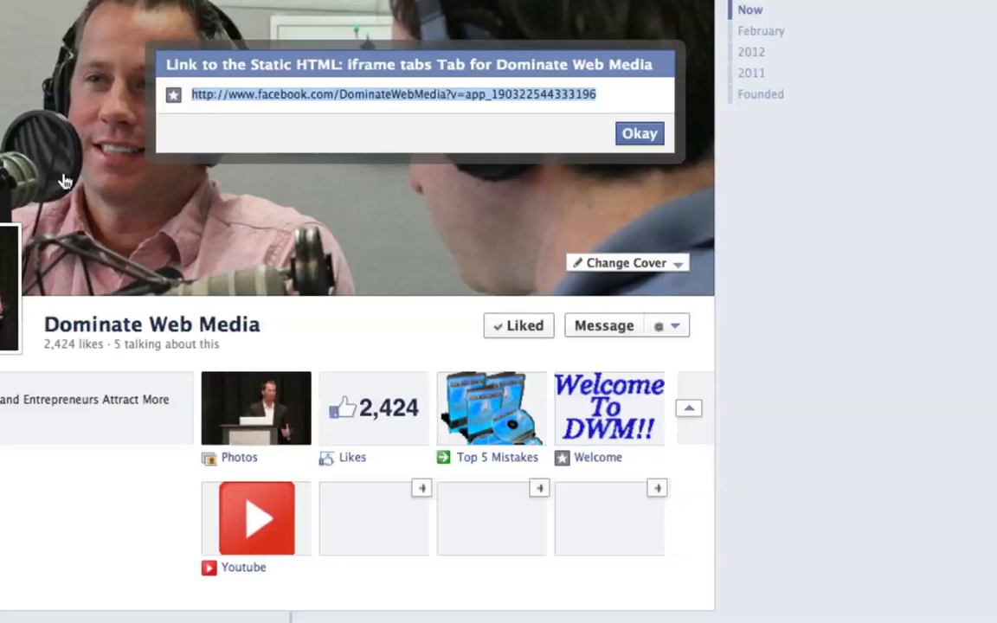
{"action": "left_click", "coordinate": [643, 136]}
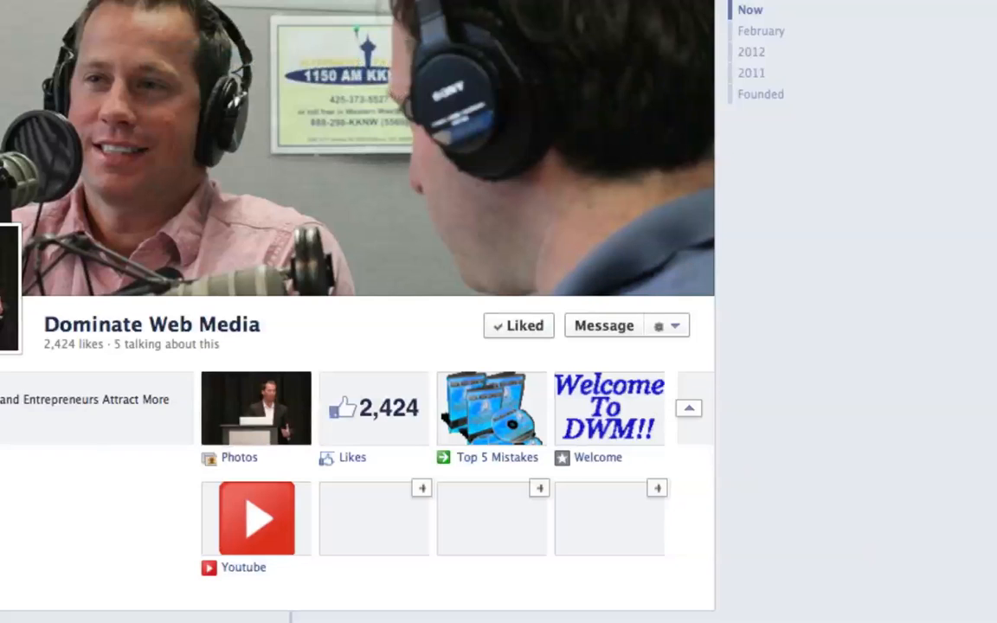
{"action": "scroll", "coordinate": [127, 512], "scroll_direction": "down", "scroll_amount": 1}
{"action": "scroll", "coordinate": [322, 312], "scroll_direction": "down", "scroll_amount": 2}
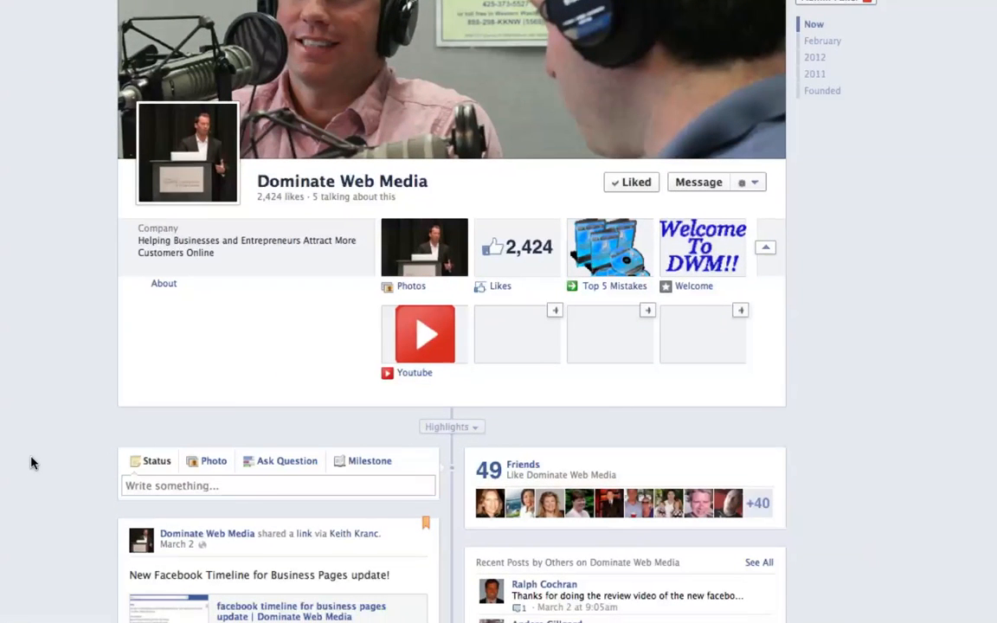
{"action": "scroll", "coordinate": [31, 464], "scroll_direction": "down", "scroll_amount": 1}
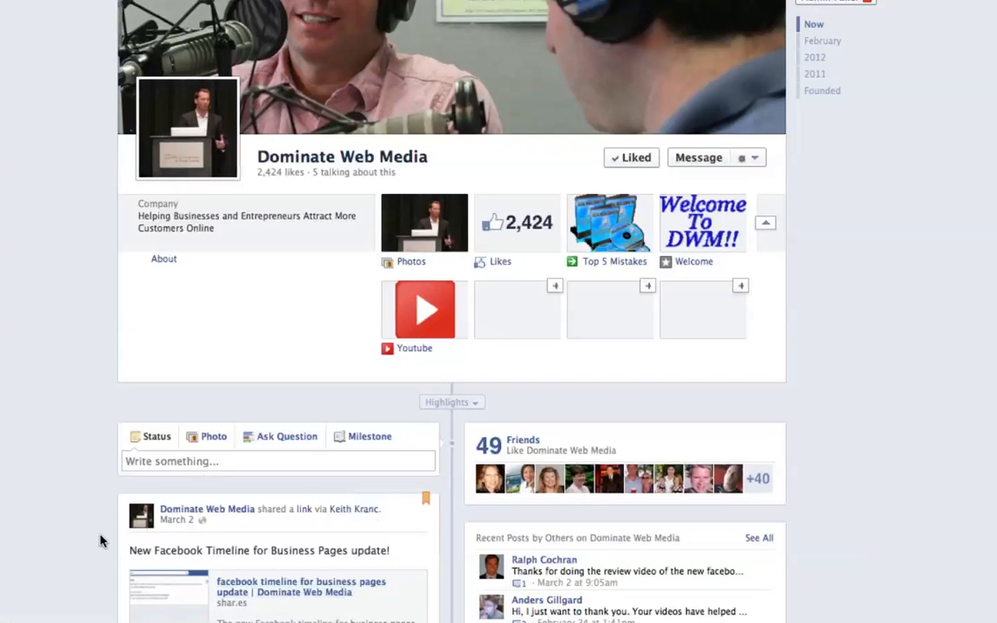
{"action": "scroll", "coordinate": [362, 432], "scroll_direction": "up", "scroll_amount": 4}
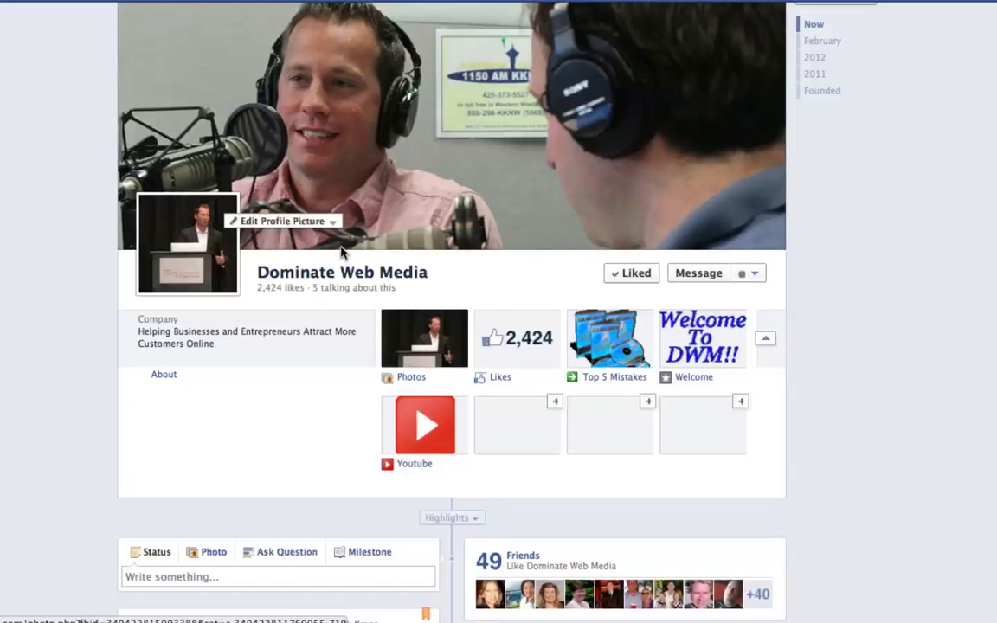
{"action": "scroll", "coordinate": [191, 438], "scroll_direction": "down", "scroll_amount": 3}
{"action": "scroll", "coordinate": [265, 379], "scroll_direction": "up", "scroll_amount": 3}
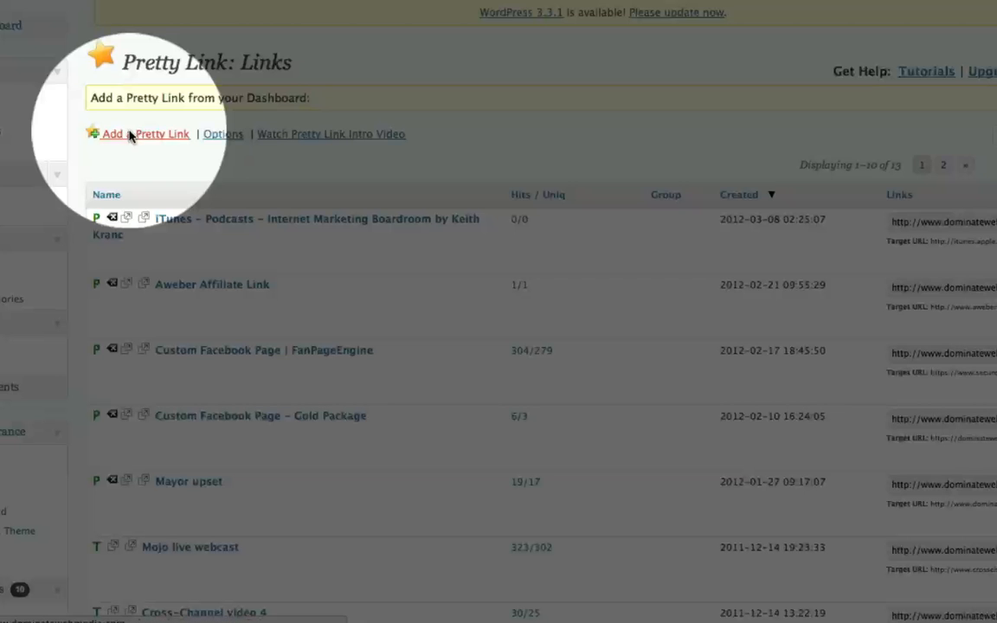
Start a new Pretty Link in WordPress with the slug welcome and the copied Facebook tab URL as its target.
{"action": "left_click", "coordinate": [161, 138]}
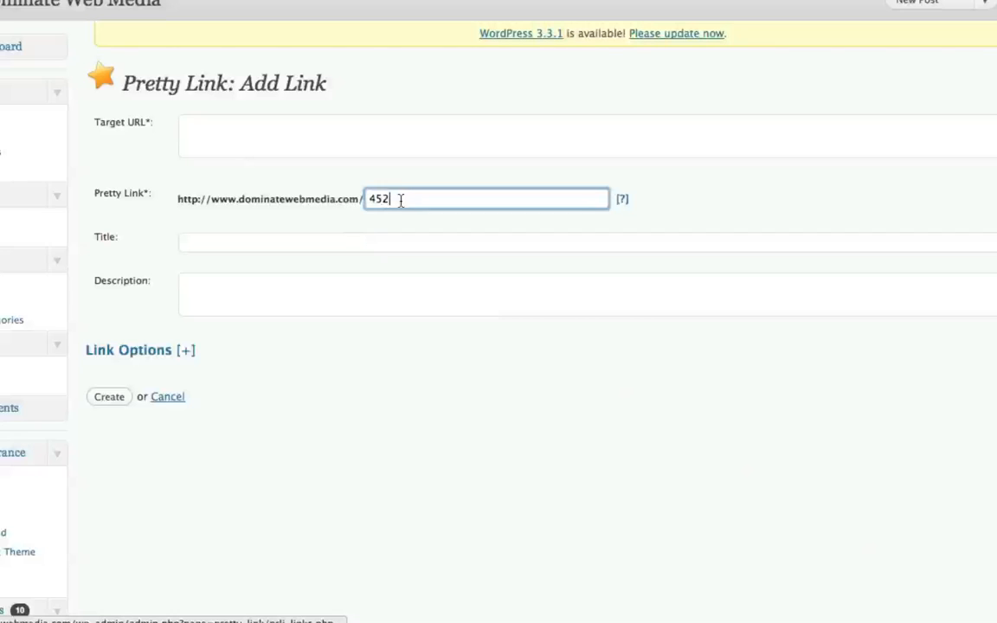
{"action": "left_click_drag", "start_coordinate": [402, 200], "coordinate": [353, 198]}
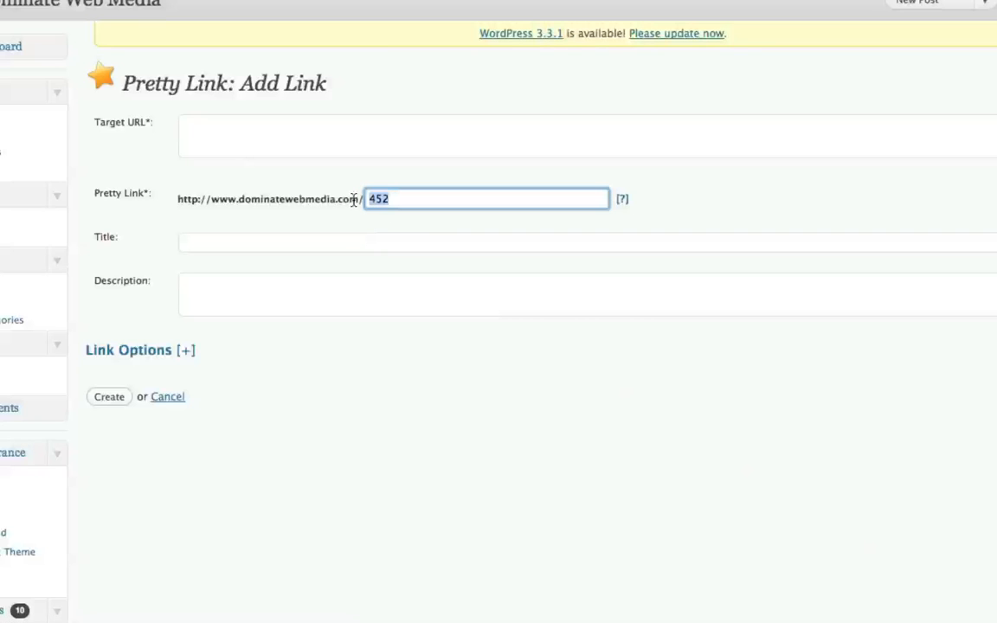
{"action": "type", "text": "welcome"}
{"action": "left_click", "coordinate": [189, 127]}
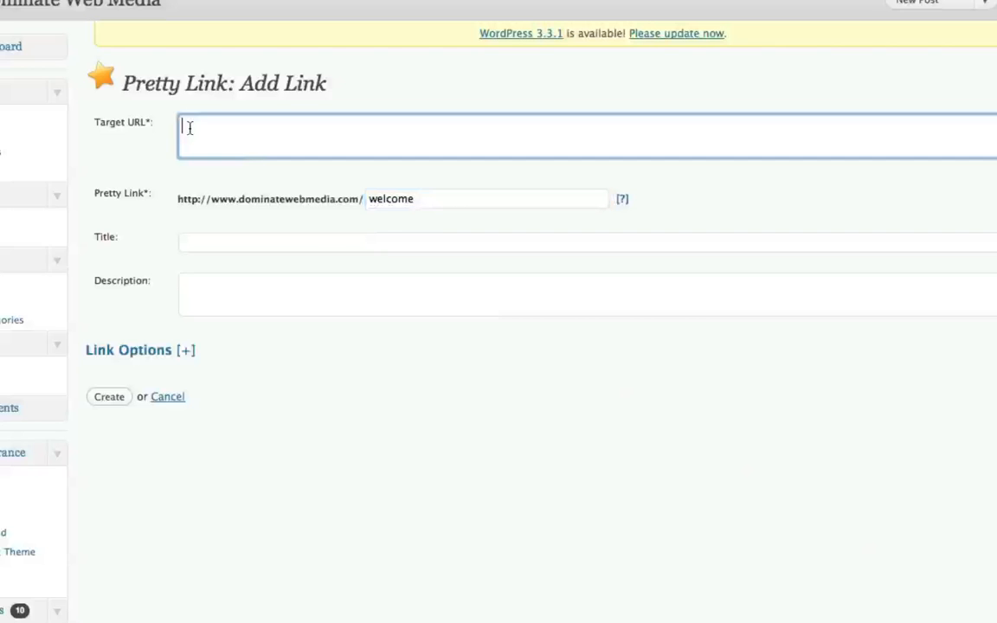
{"action": "key", "text": "super+v"}
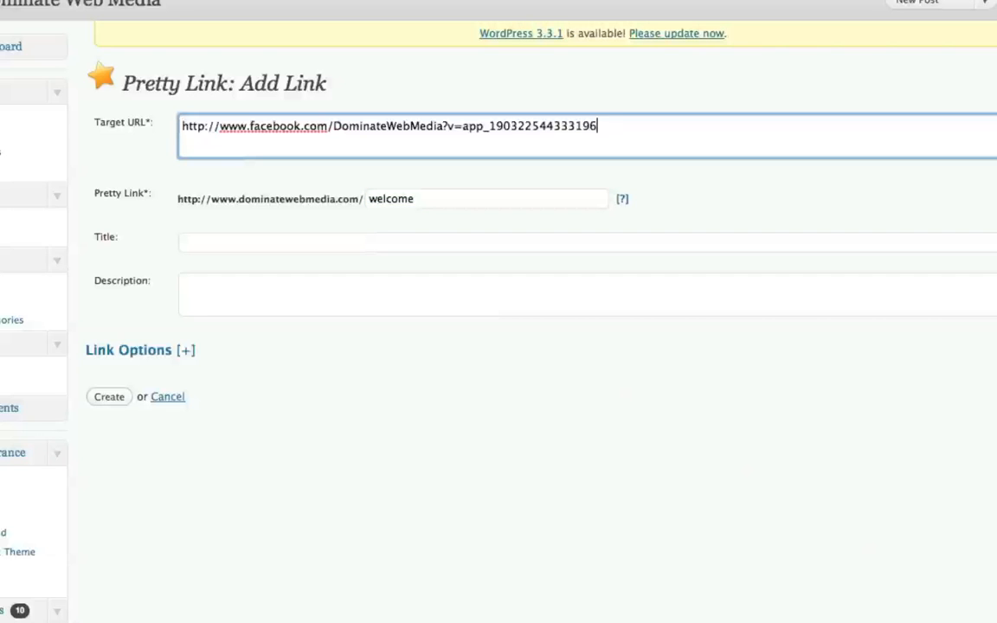